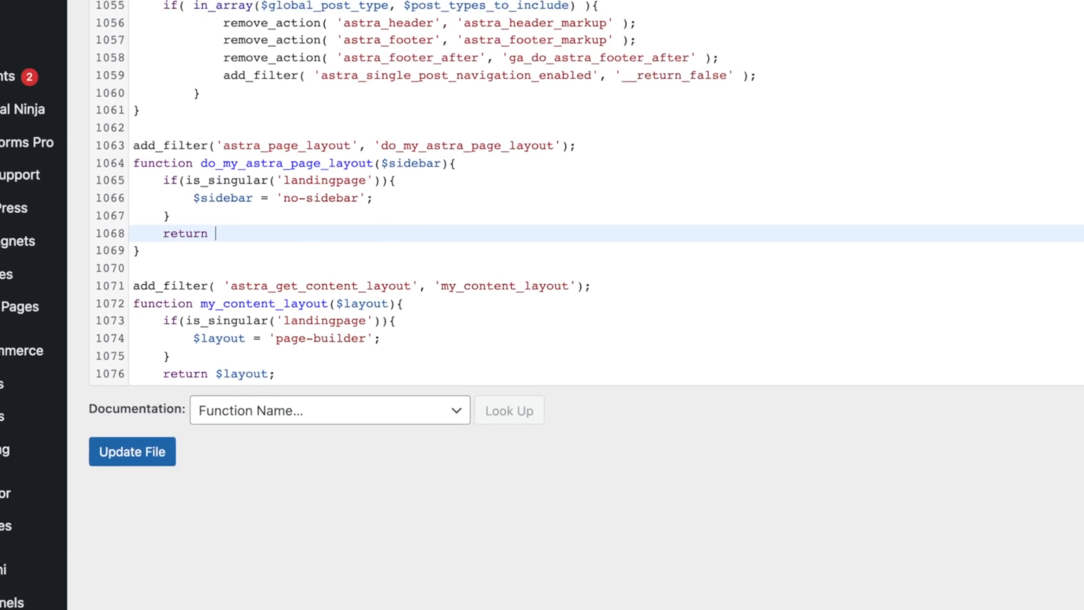
Complete the return statement of the do_my_astra_page_layout function so that it returns $sidebar
{"action": "type", "text": "$sideb"}
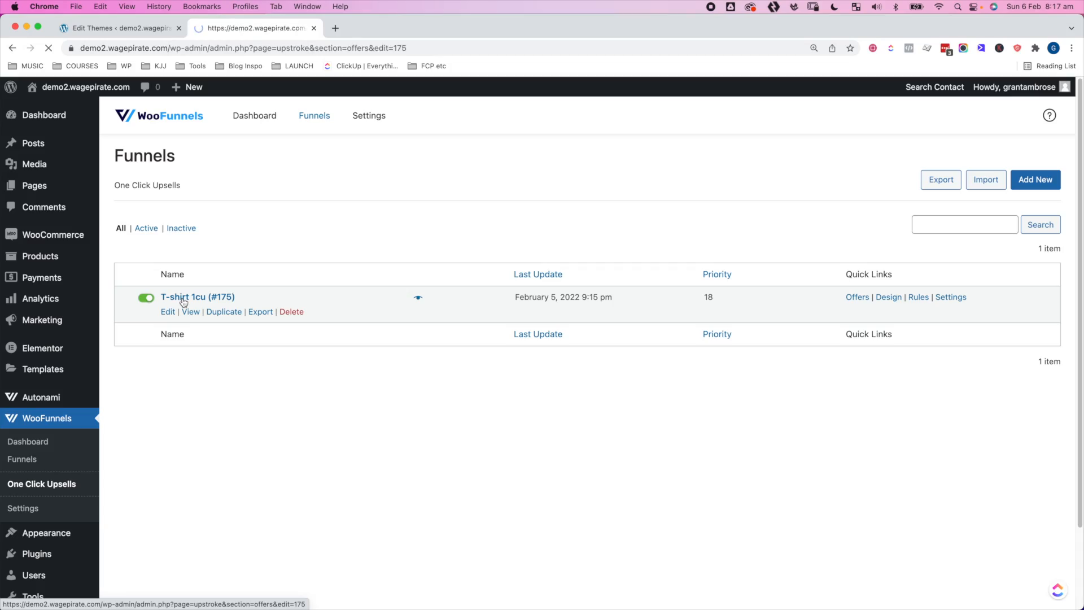
Set the T-shirt 1cu upsell's target rule to Products contains at least 1 T-Shirt with Logo and save the rules
{"action": "left_click", "coordinate": [272, 212]}
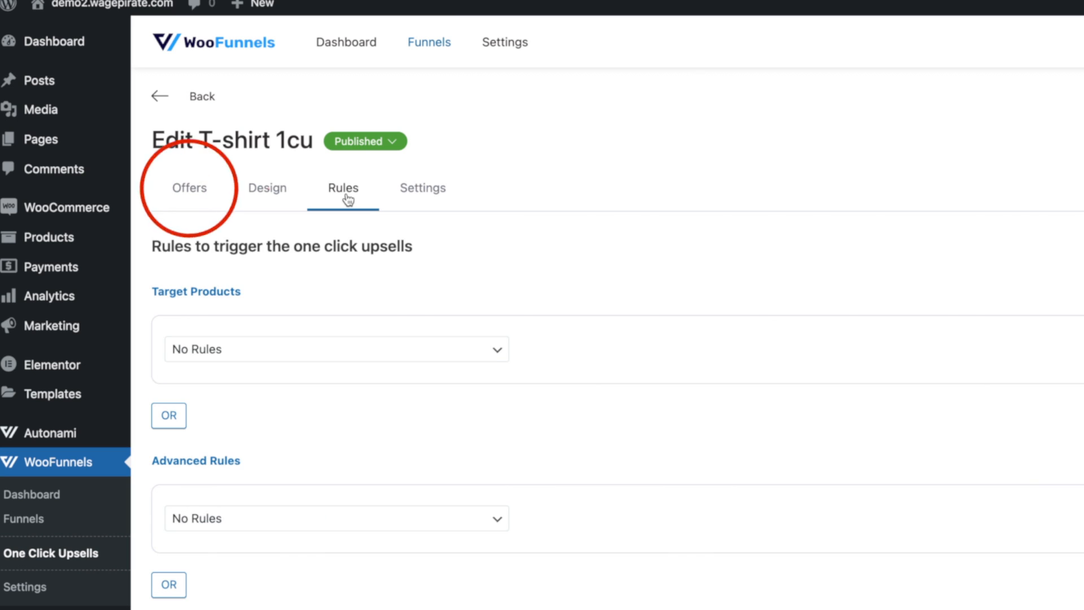
{"action": "left_click", "coordinate": [322, 350]}
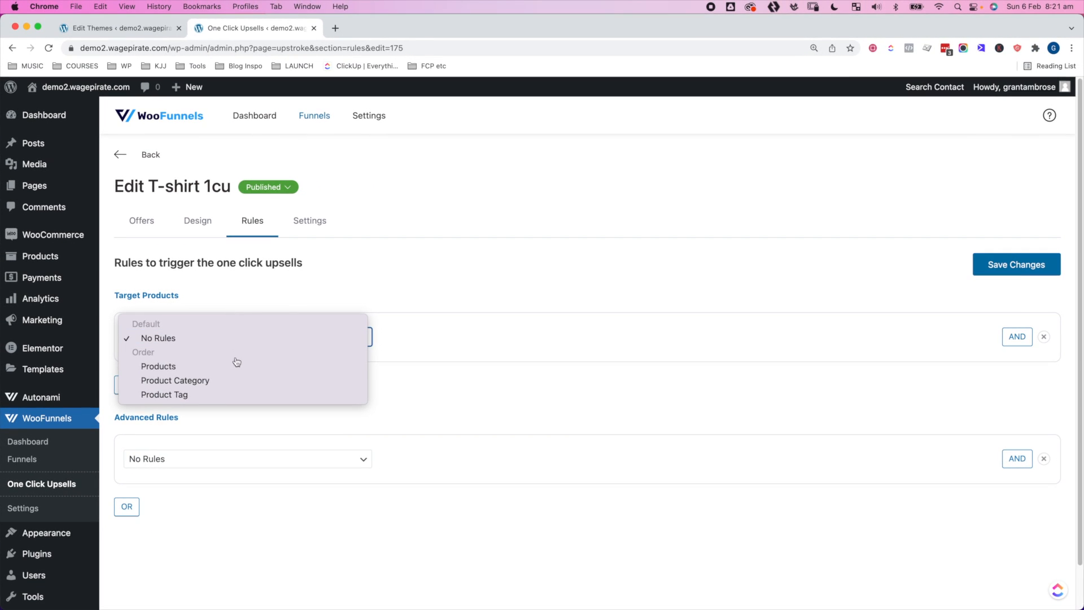
{"action": "left_click", "coordinate": [236, 367]}
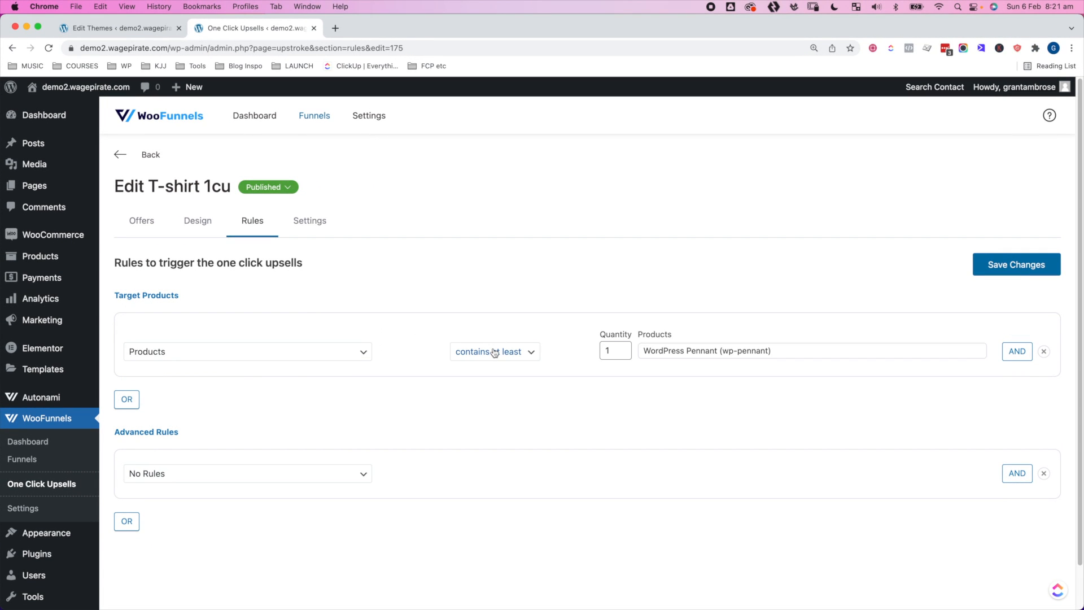
{"action": "left_click", "coordinate": [697, 351]}
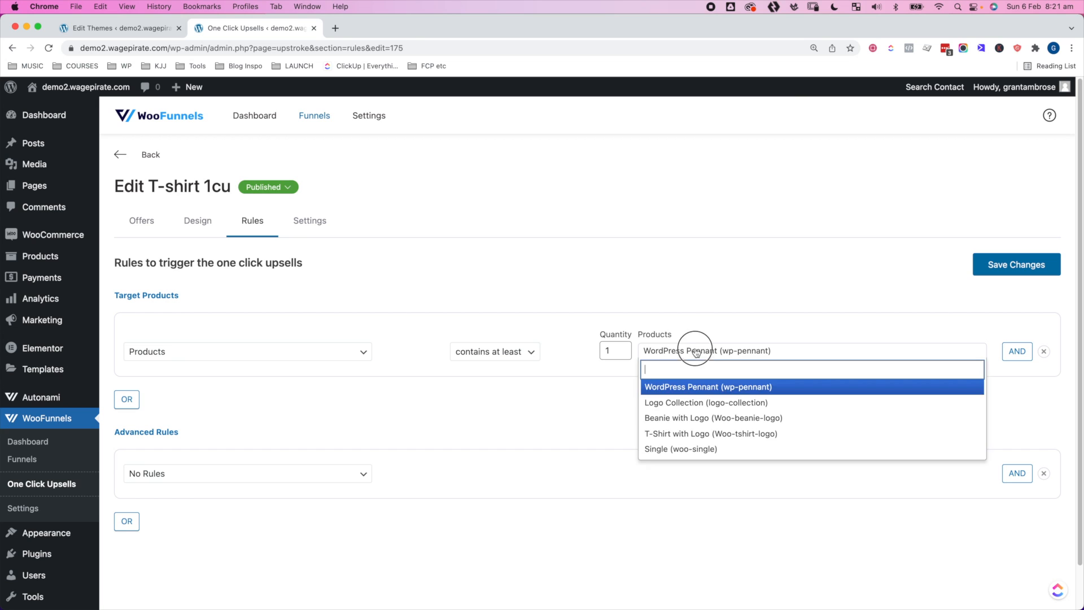
{"action": "left_click", "coordinate": [699, 436]}
{"action": "left_click", "coordinate": [1004, 266]}
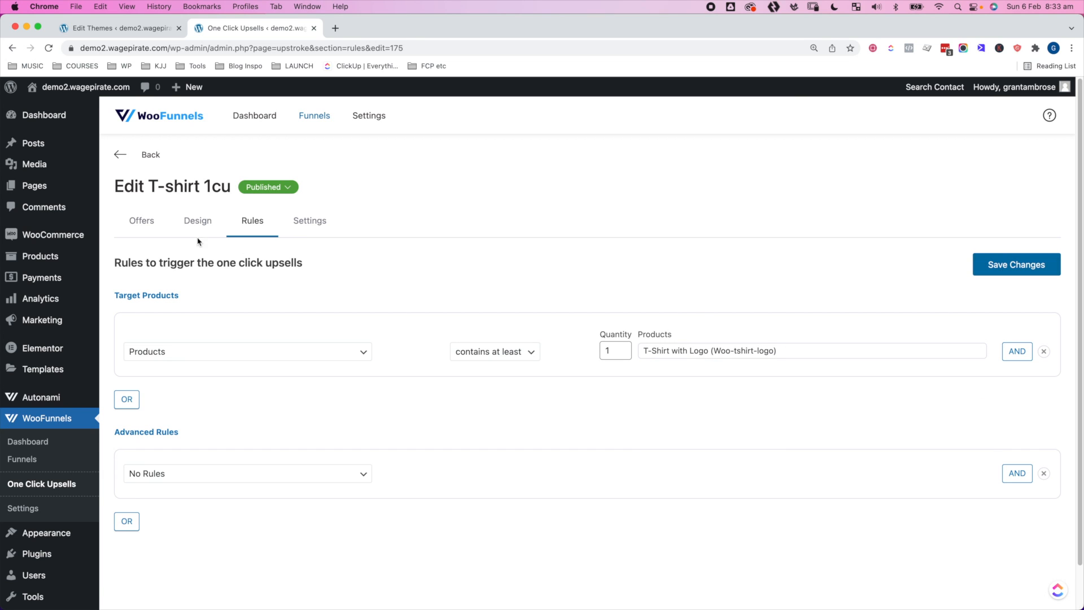
Create an offer named Hoodie in the T-shirt 1cu upsell
{"action": "left_click", "coordinate": [142, 221]}
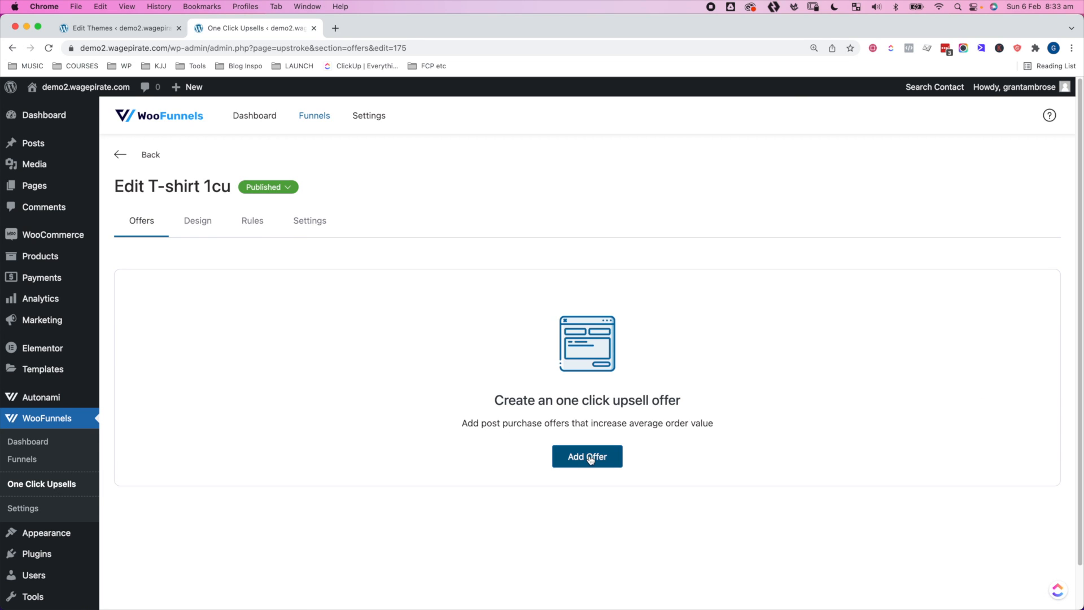
{"action": "left_click", "coordinate": [591, 460]}
{"action": "type", "text": "Hoodie"}
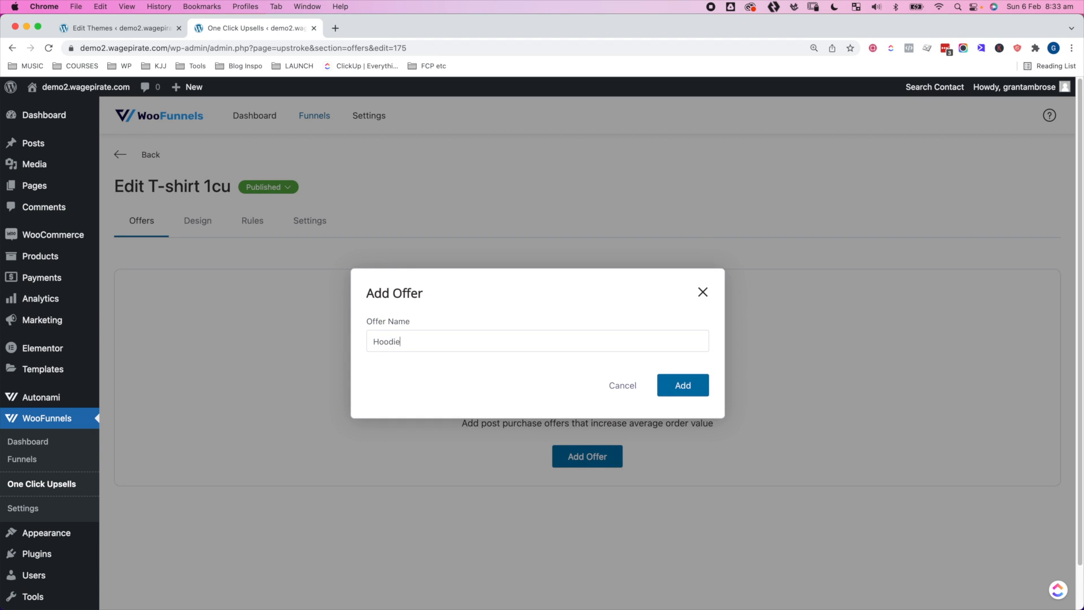
{"action": "left_click", "coordinate": [680, 384]}
Search the products for hoodie and add Hoodie (#7) to the Hoodie offer
{"action": "left_click", "coordinate": [597, 525]}
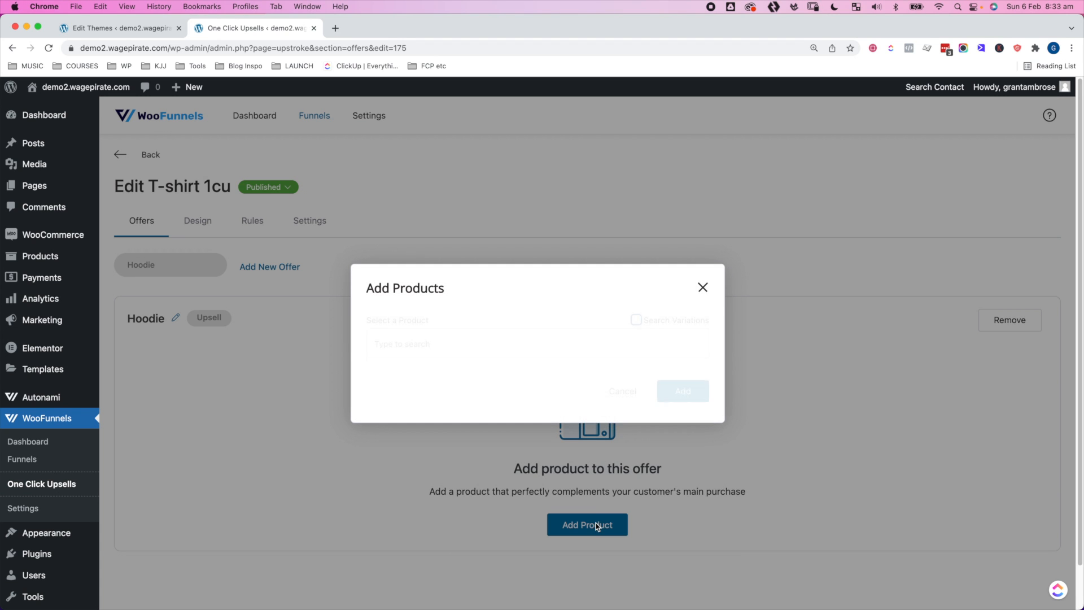
{"action": "left_click", "coordinate": [542, 358]}
{"action": "type", "text": "hoodie"}
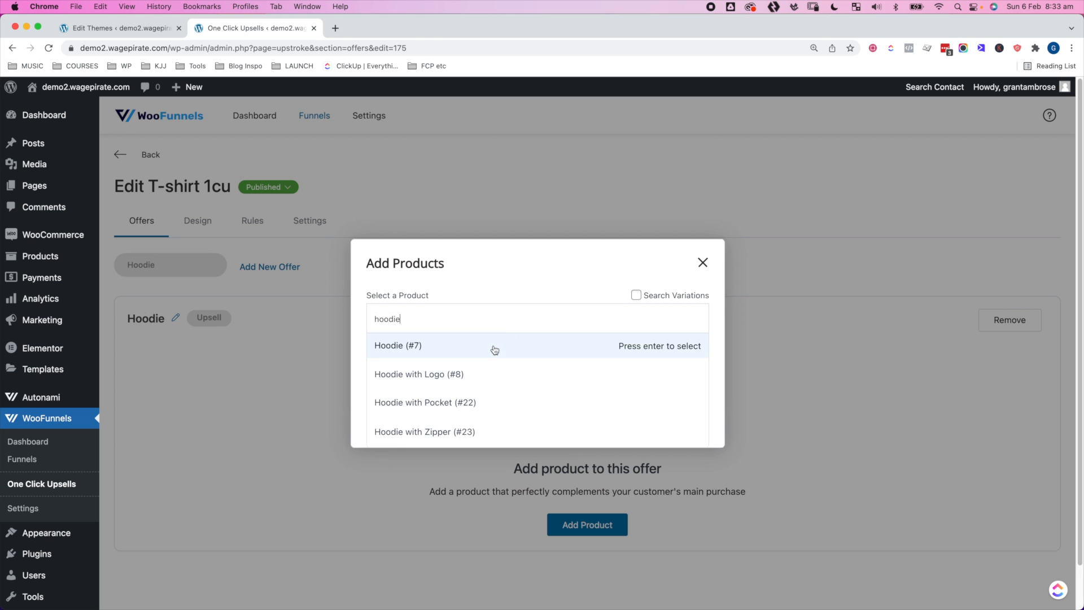
{"action": "left_click", "coordinate": [494, 349]}
{"action": "left_click", "coordinate": [683, 390]}
Set the Hoodie product's discount to 15 percent on regular price and its flat shipping to 5
{"action": "double_click", "coordinate": [504, 413]}
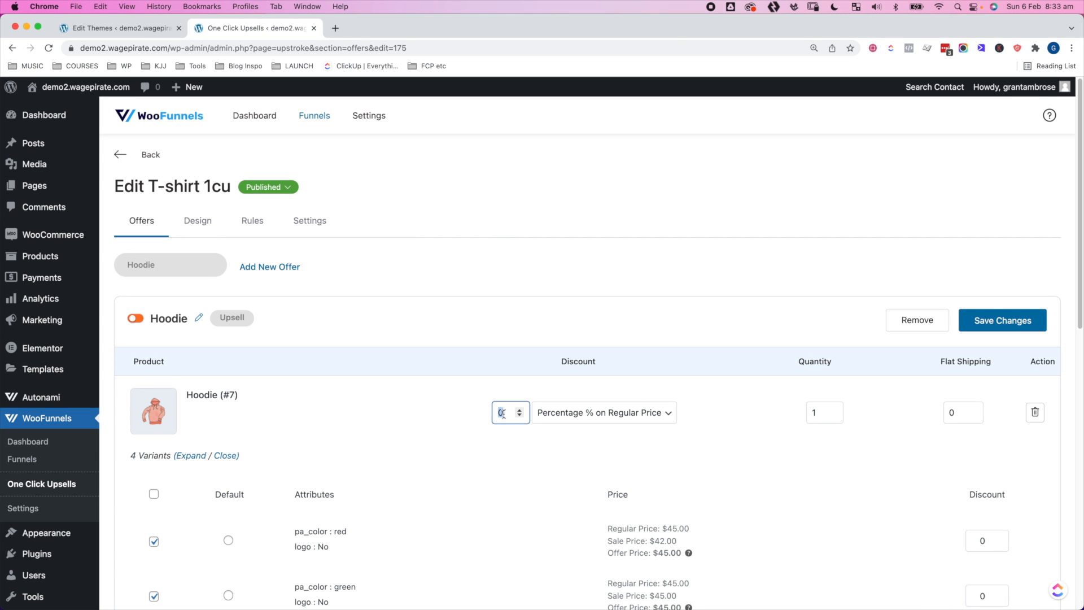
{"action": "type", "text": "15"}
{"action": "double_click", "coordinate": [954, 412]}
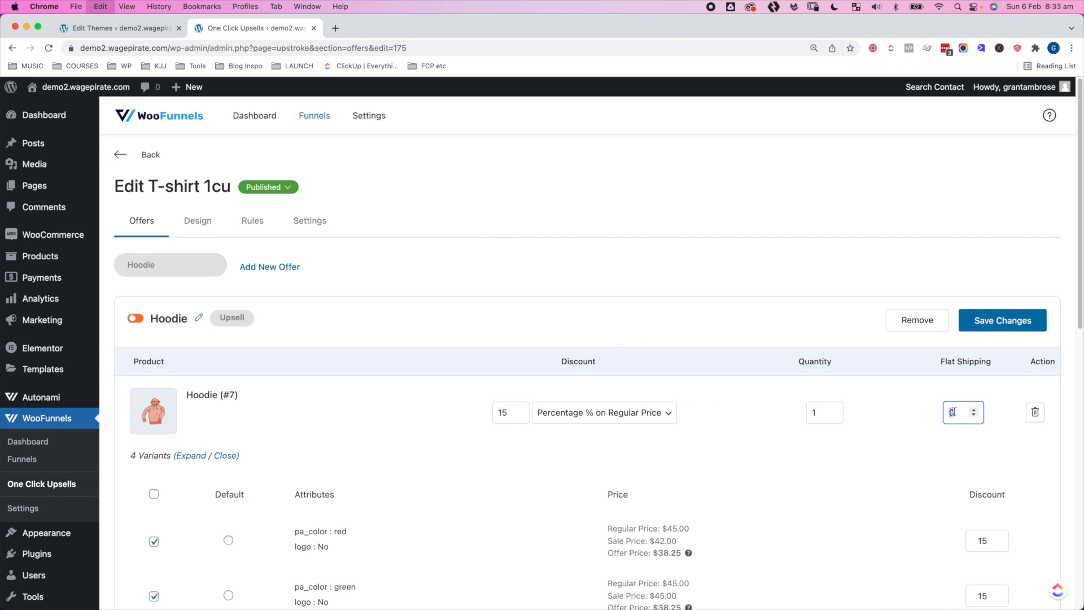
{"action": "type", "text": "5"}
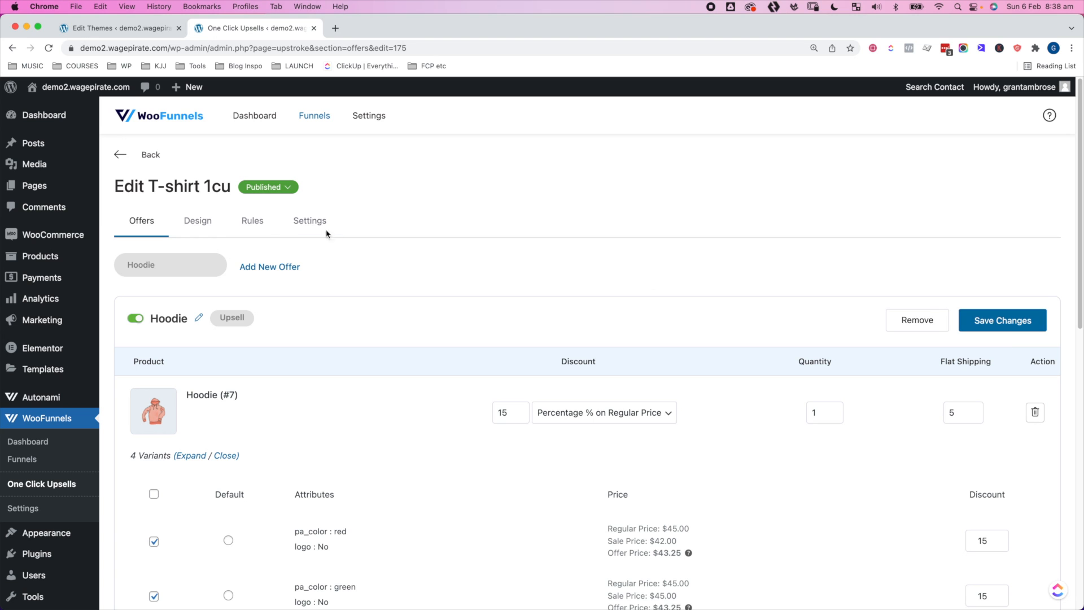
Choose the Elementor Product Upsell template for the Hoodie offer and preview the resulting offer page
{"action": "left_click", "coordinate": [196, 221]}
{"action": "left_click", "coordinate": [401, 464]}
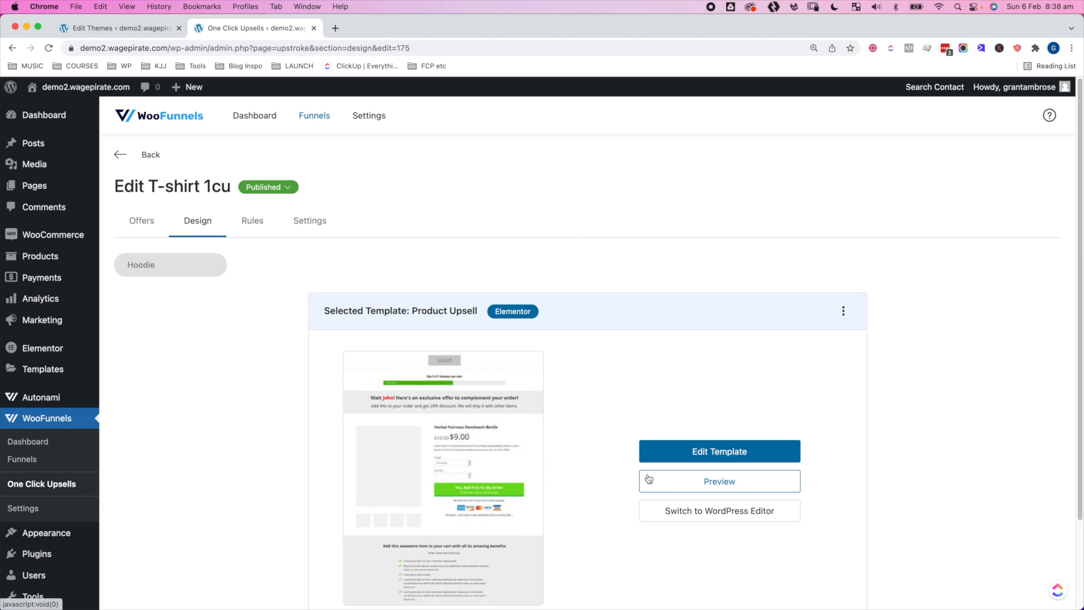
{"action": "left_click", "coordinate": [719, 412]}
{"action": "scroll", "coordinate": [977, 252], "scroll_direction": "down", "scroll_amount": 2}
{"action": "scroll", "coordinate": [977, 253], "scroll_direction": "down", "scroll_amount": 7}
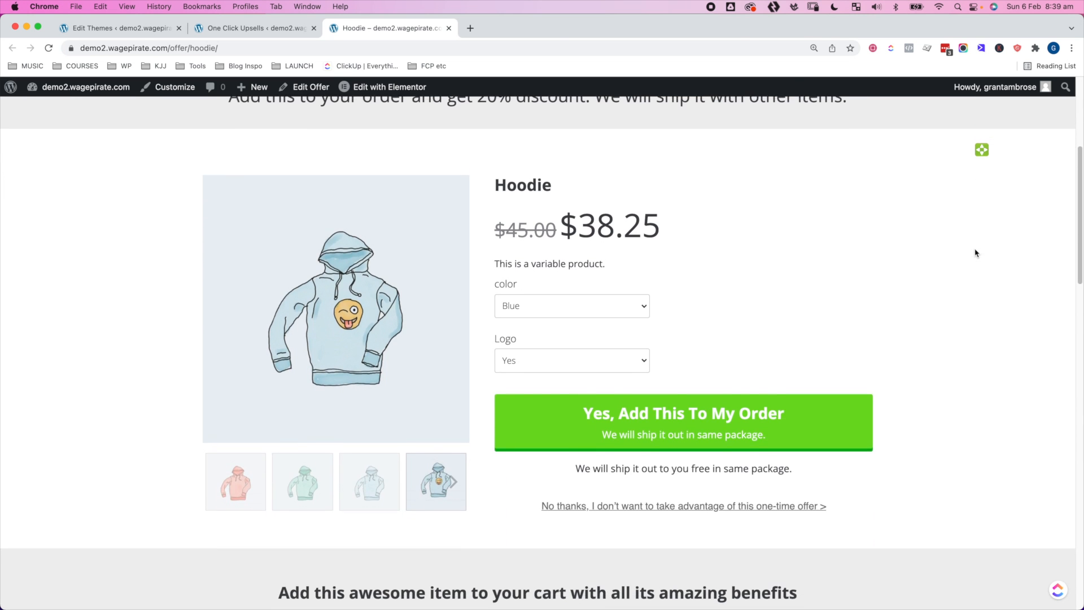
{"action": "scroll", "coordinate": [977, 253], "scroll_direction": "down", "scroll_amount": 4}
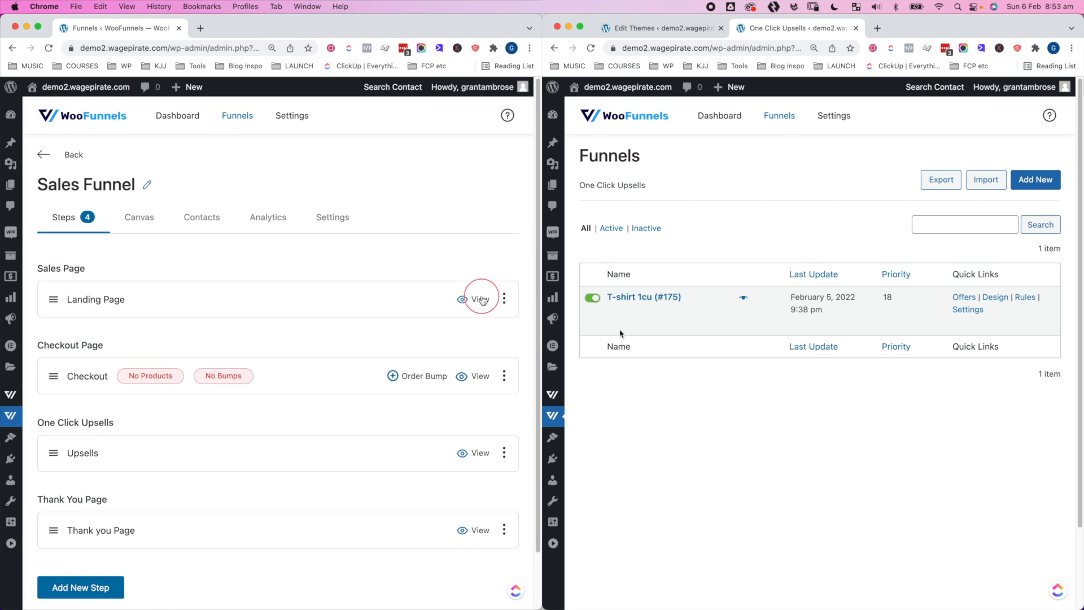
View the Sales Funnel's landing page, continue to its checkout page, and return to the funnel's step list
{"action": "left_click", "coordinate": [481, 299]}
{"action": "left_click", "coordinate": [212, 34]}
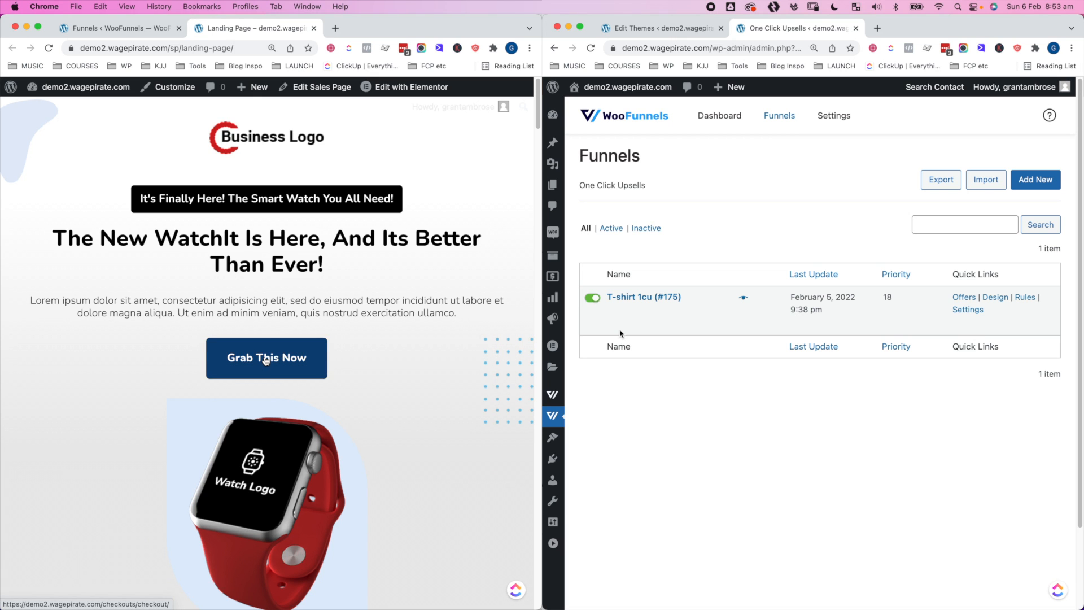
{"action": "scroll", "coordinate": [236, 371], "scroll_direction": "down", "scroll_amount": 20}
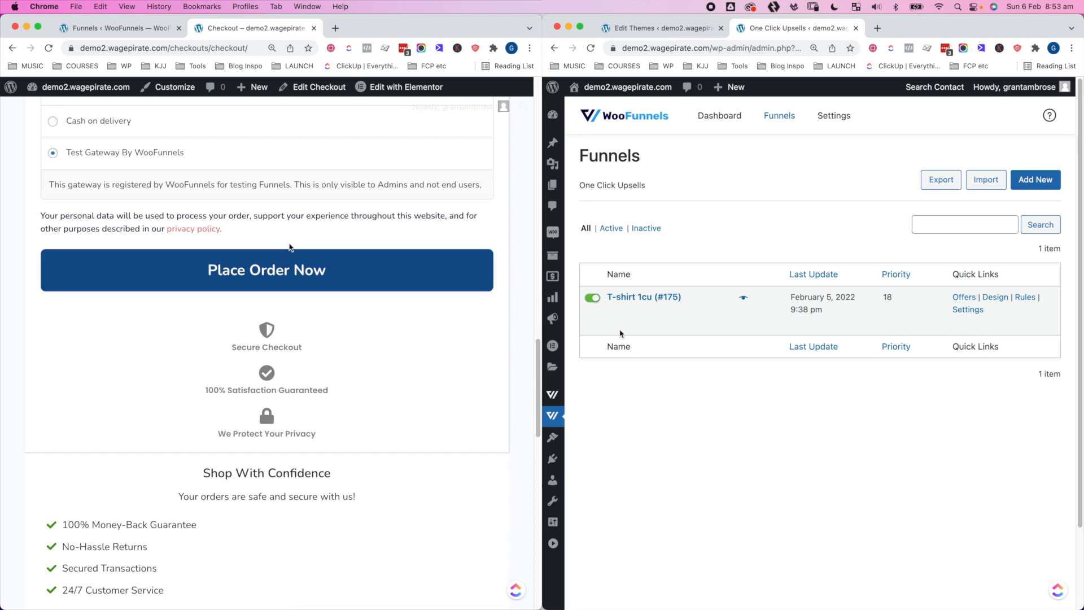
{"action": "left_click", "coordinate": [100, 29]}
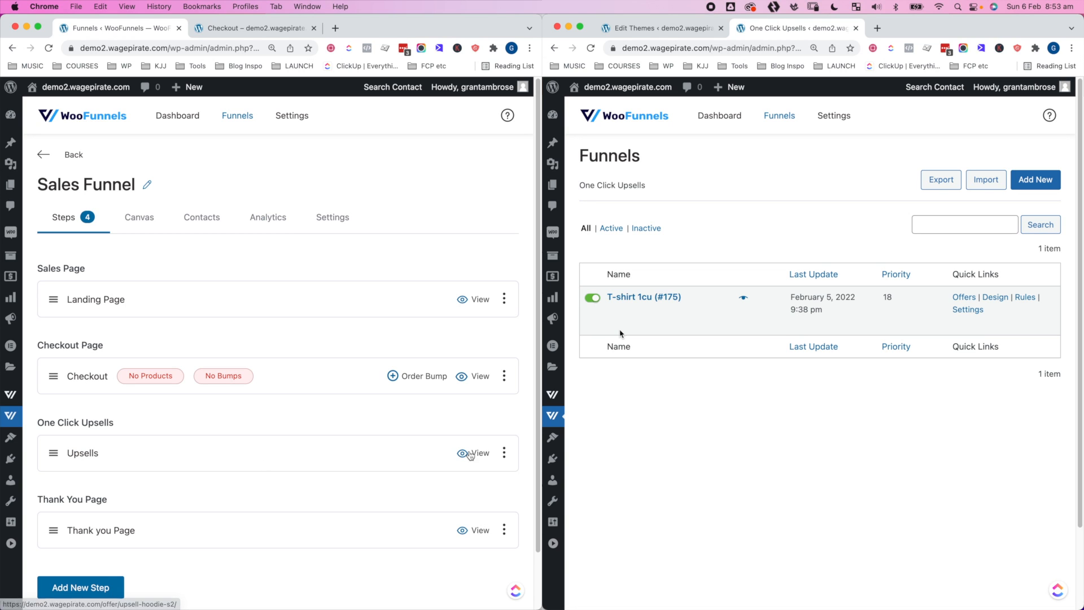
Examine the offer type of the Hoodie and Sunglasses offers in the funnel's Upsells step, leaving both unchanged, and return to the step list
{"action": "left_click", "coordinate": [84, 451]}
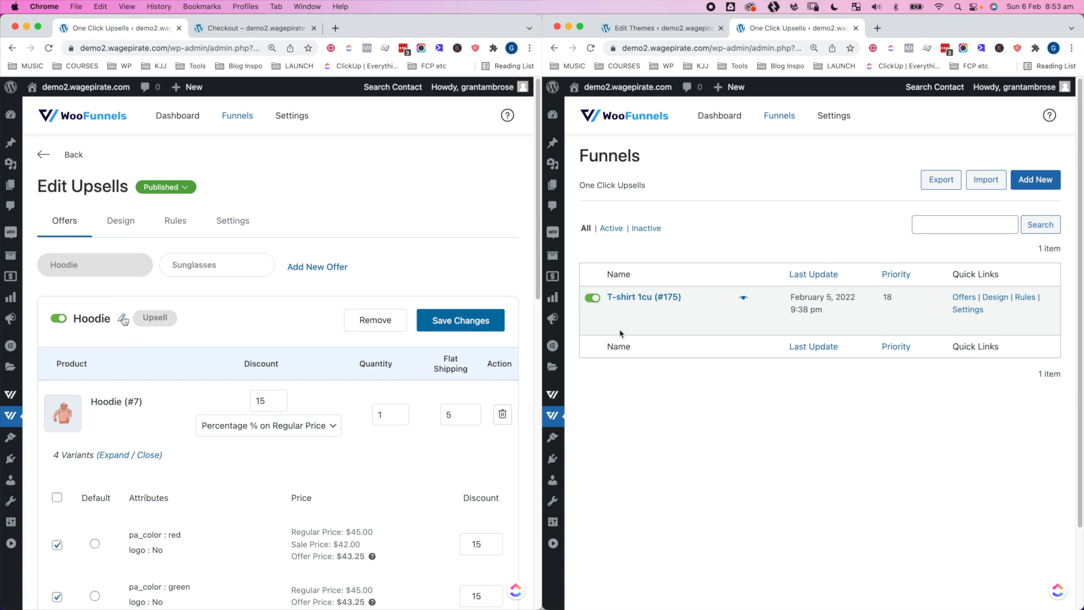
{"action": "left_click", "coordinate": [123, 320]}
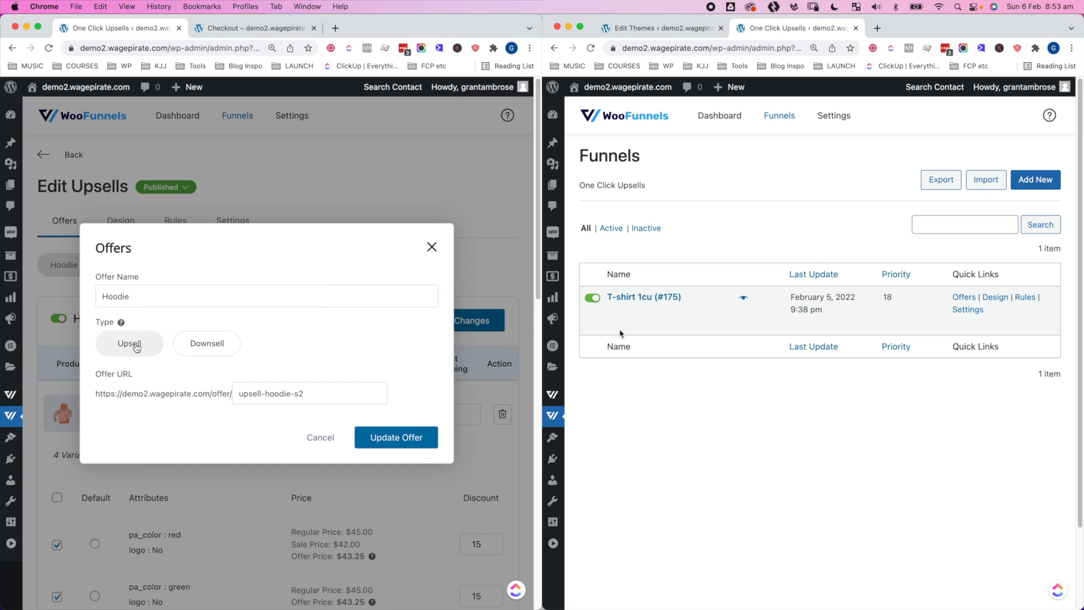
{"action": "left_click", "coordinate": [64, 294]}
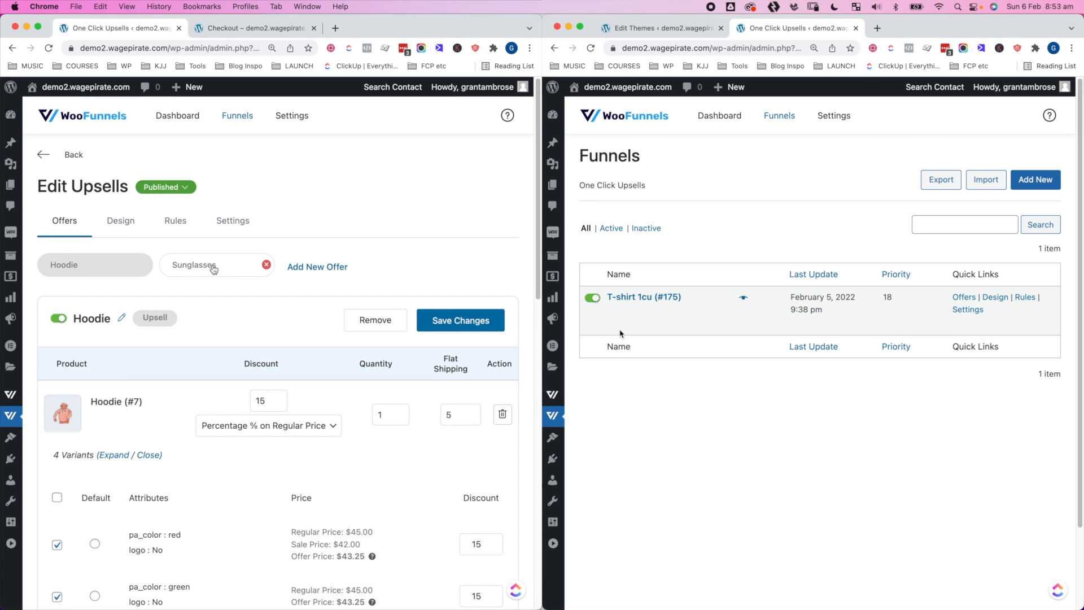
{"action": "left_click", "coordinate": [213, 267]}
{"action": "left_click", "coordinate": [145, 319]}
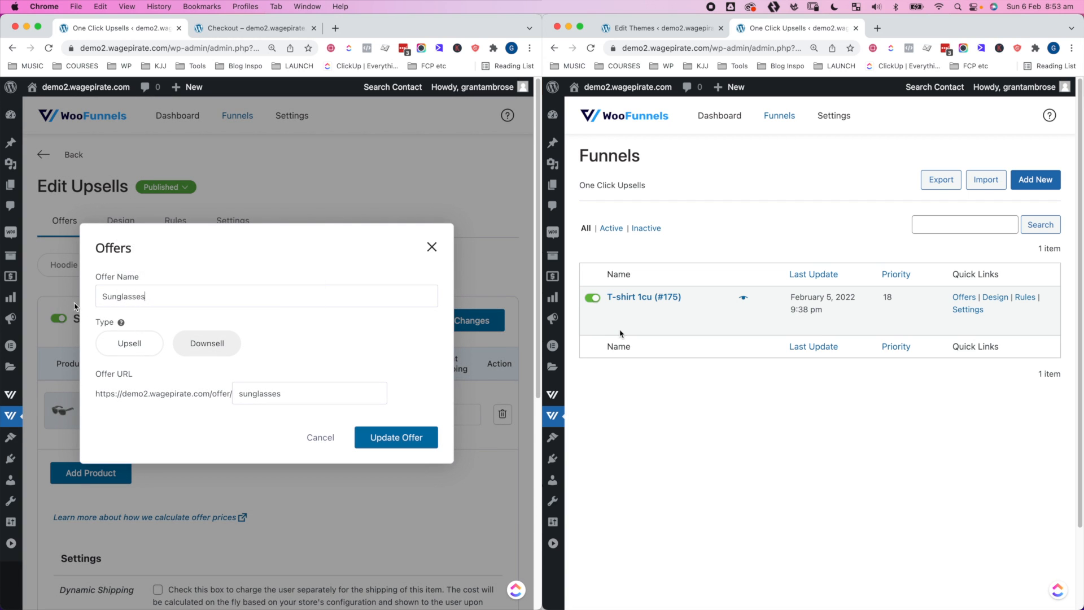
{"action": "left_click", "coordinate": [75, 306]}
{"action": "left_click", "coordinate": [53, 156]}
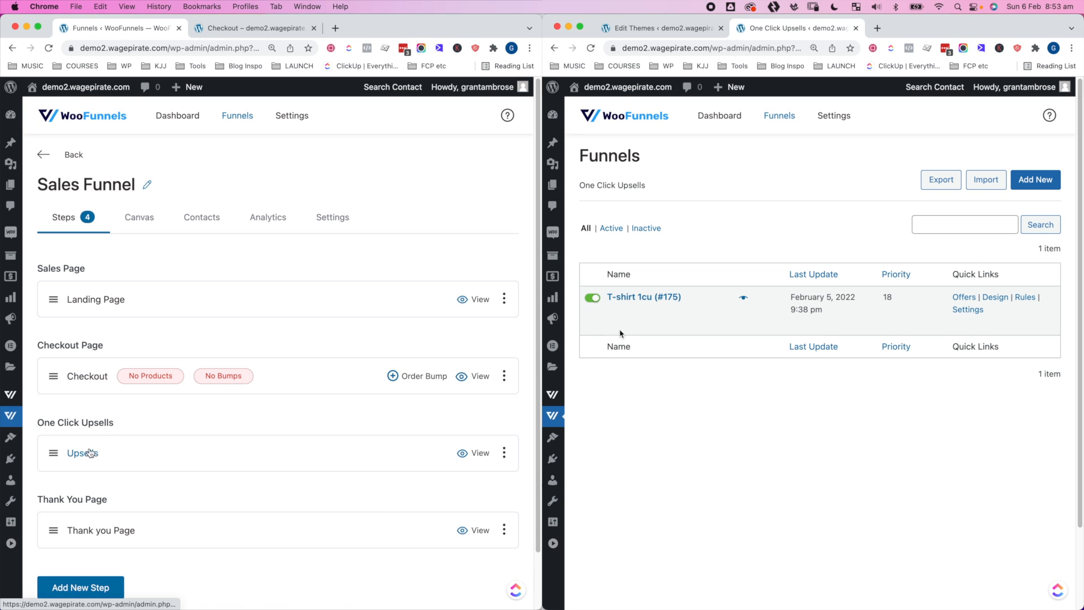
Review the Sunglasses offer in the Sales Funnel's Upsells step again and go back to the funnel
{"action": "left_click", "coordinate": [88, 456]}
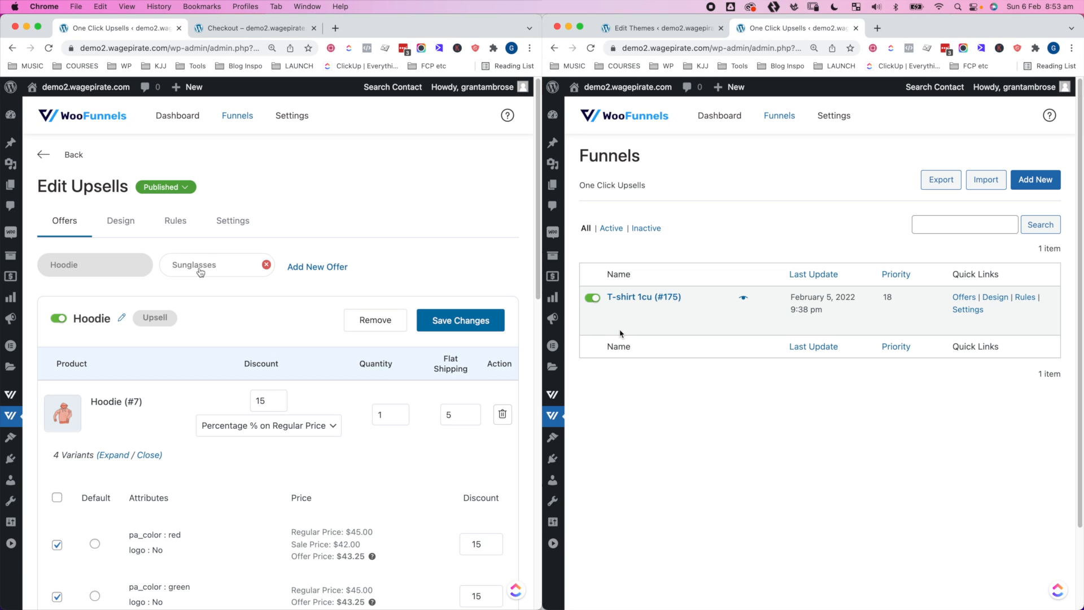
{"action": "left_click", "coordinate": [201, 271]}
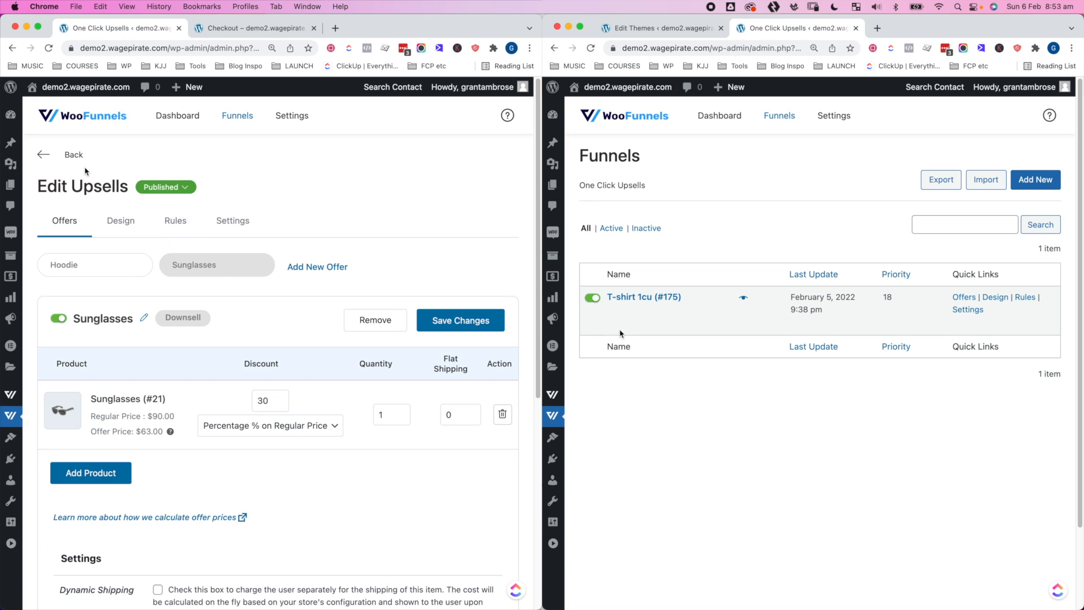
{"action": "left_click", "coordinate": [55, 163]}
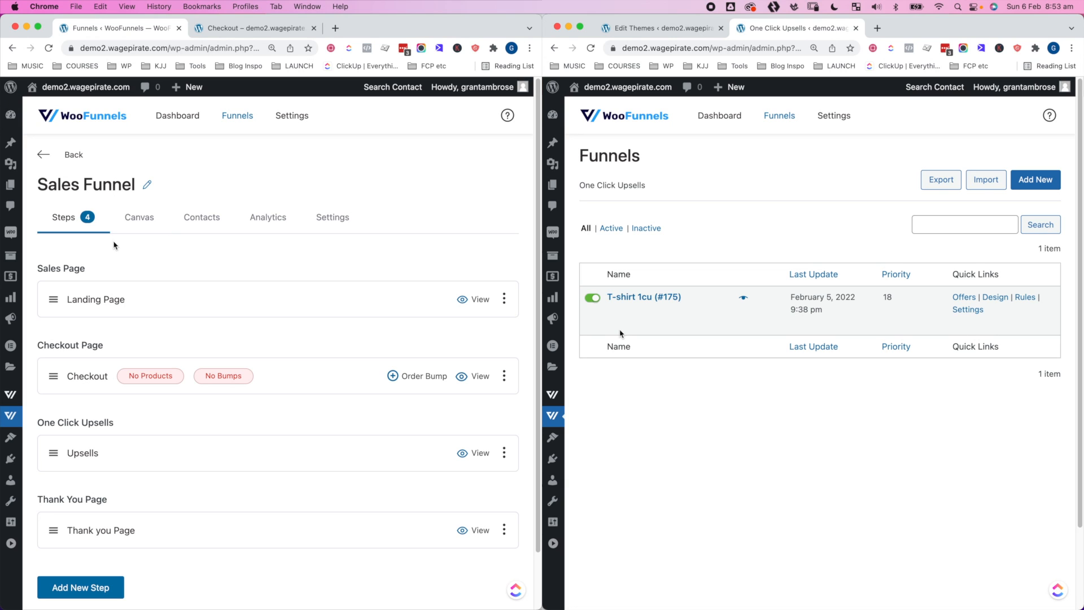
Inspect the standalone one click upsell's Hoodie offer details, its Sunglasses offer and its trigger rules
{"action": "left_click", "coordinate": [620, 333]}
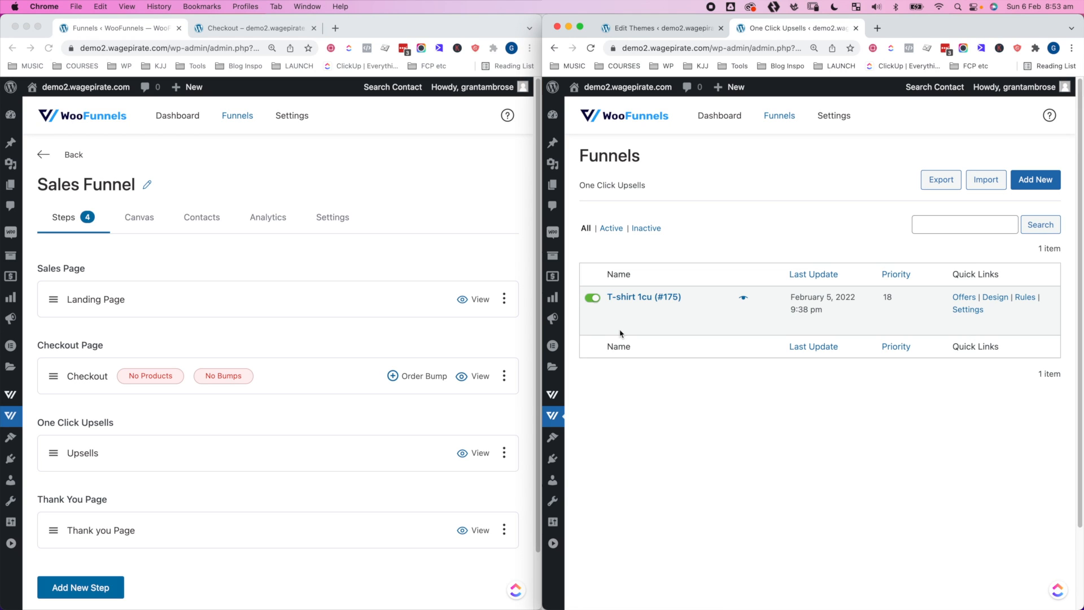
{"action": "left_click", "coordinate": [635, 298]}
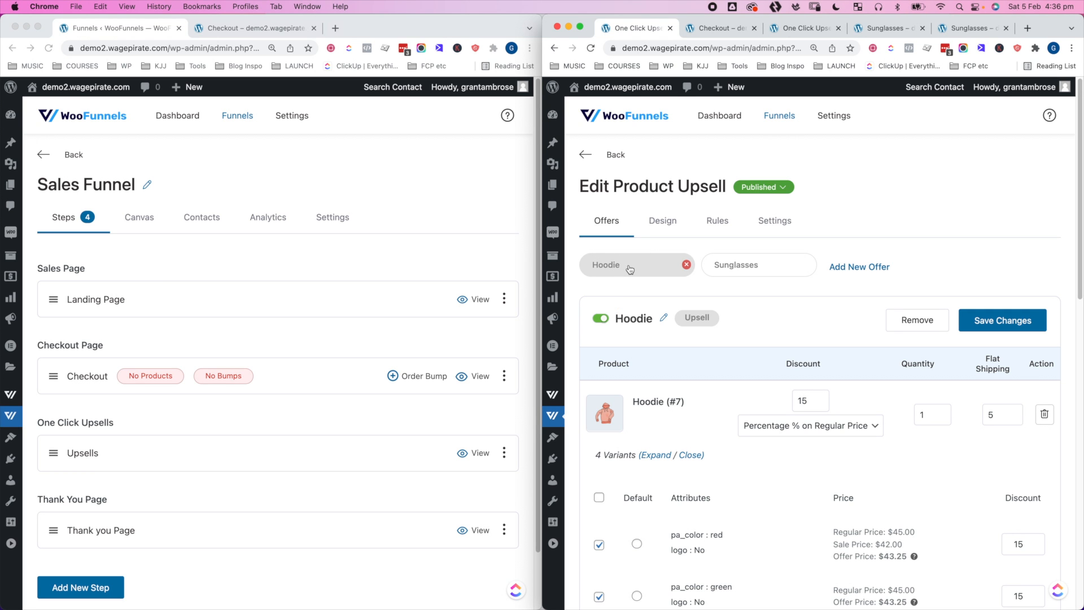
{"action": "left_click", "coordinate": [665, 320]}
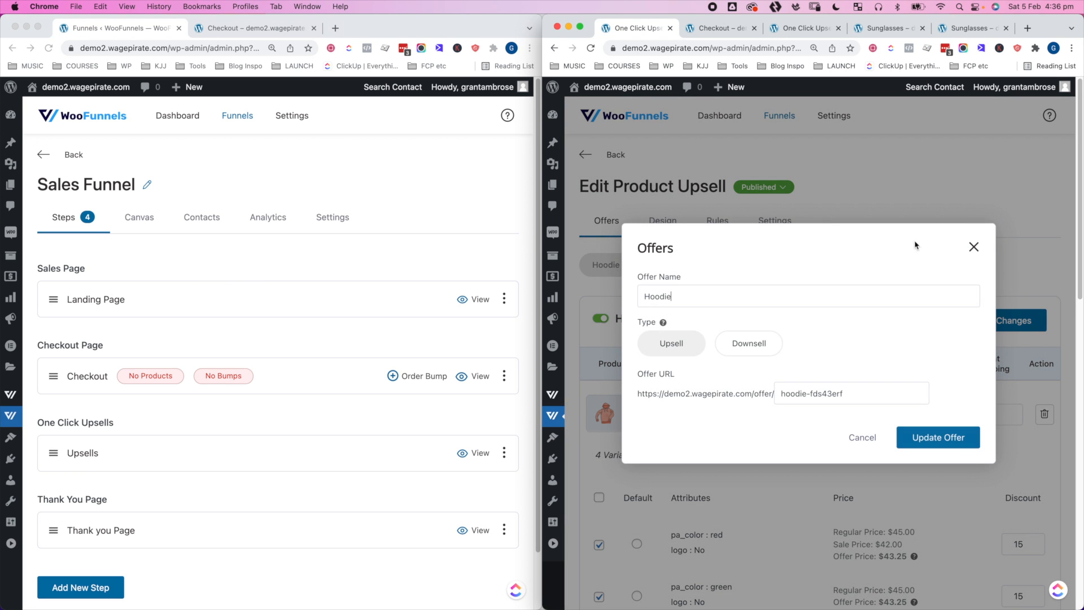
{"action": "left_click", "coordinate": [981, 243]}
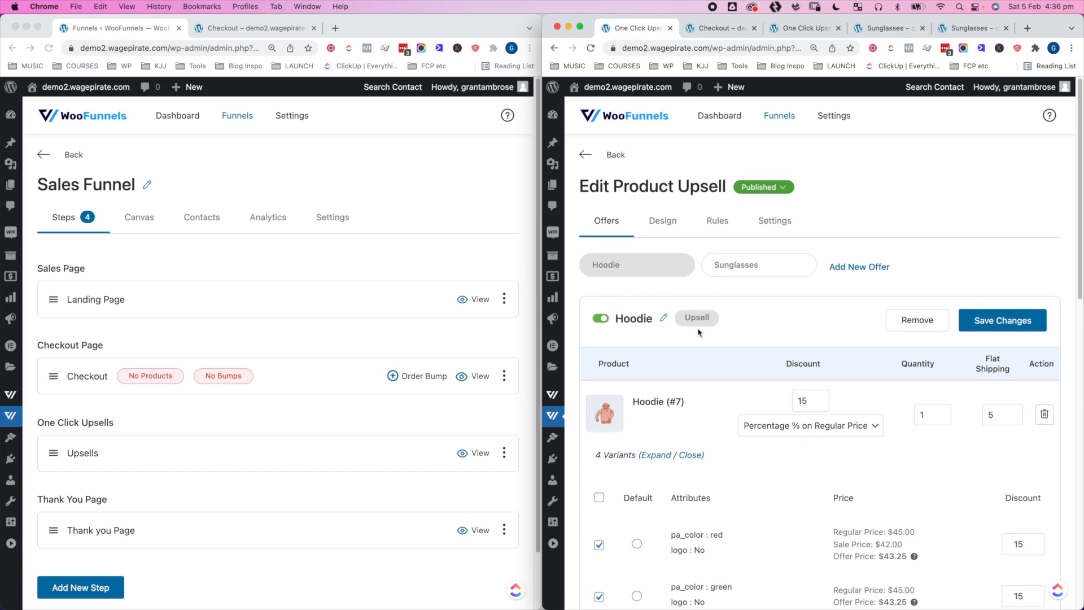
{"action": "left_click", "coordinate": [733, 267]}
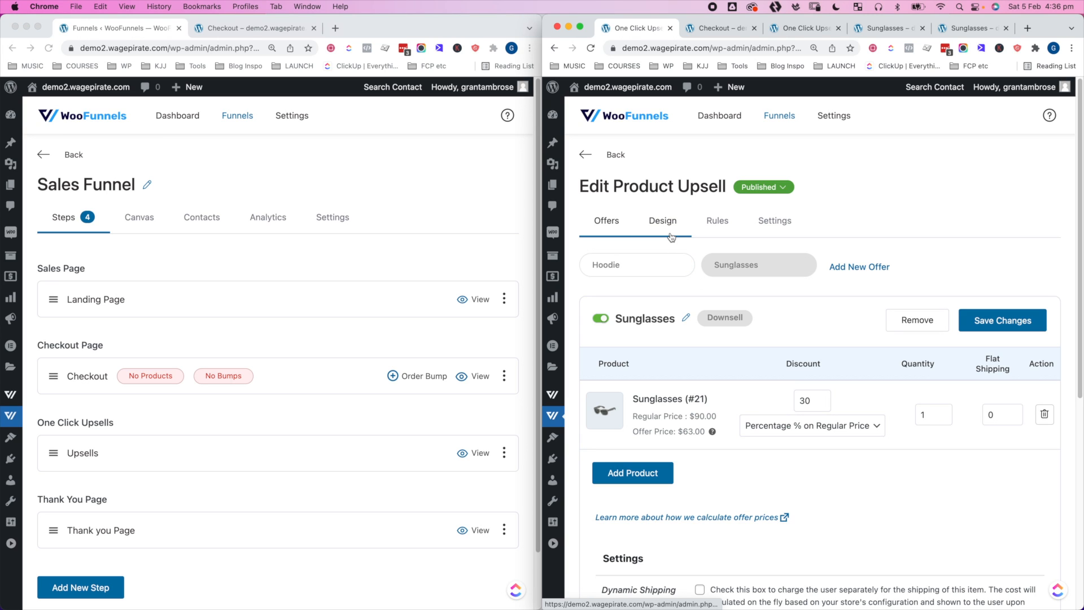
{"action": "left_click", "coordinate": [719, 225]}
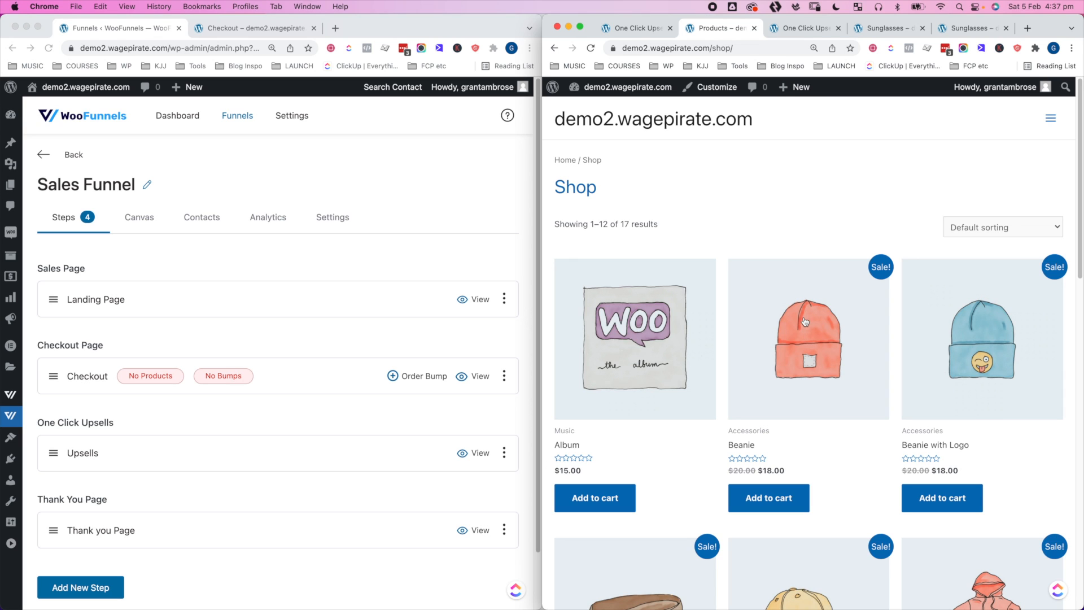
Add the Beanie from the shop page to the cart
{"action": "scroll", "coordinate": [819, 327], "scroll_direction": "down", "scroll_amount": 5}
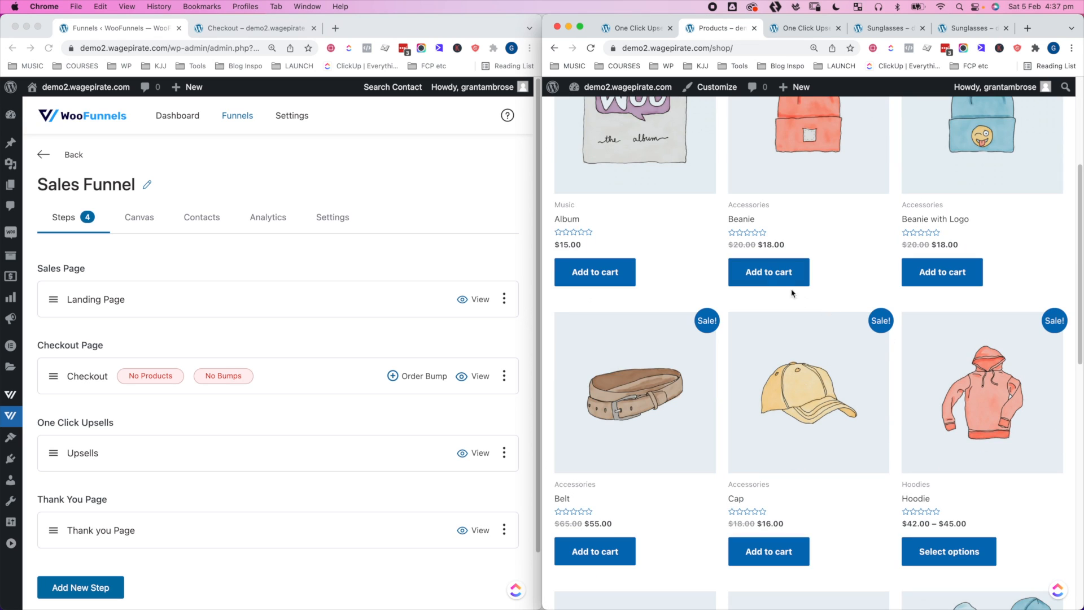
{"action": "left_click", "coordinate": [788, 274]}
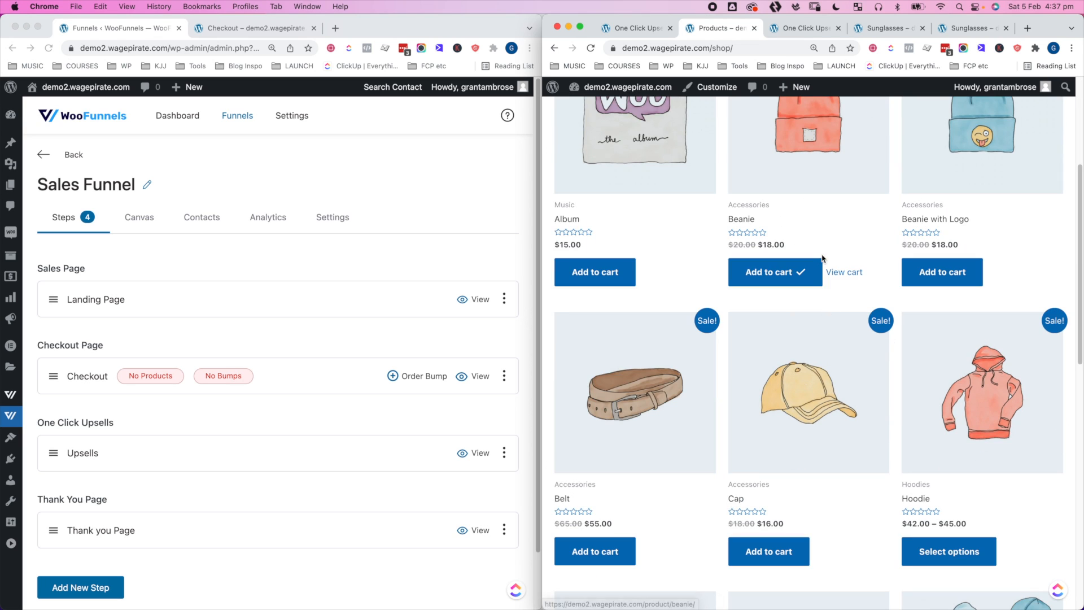
Add the T-Shirt from page 2 of the shop to the cart
{"action": "scroll", "coordinate": [759, 362], "scroll_direction": "down", "scroll_amount": 10}
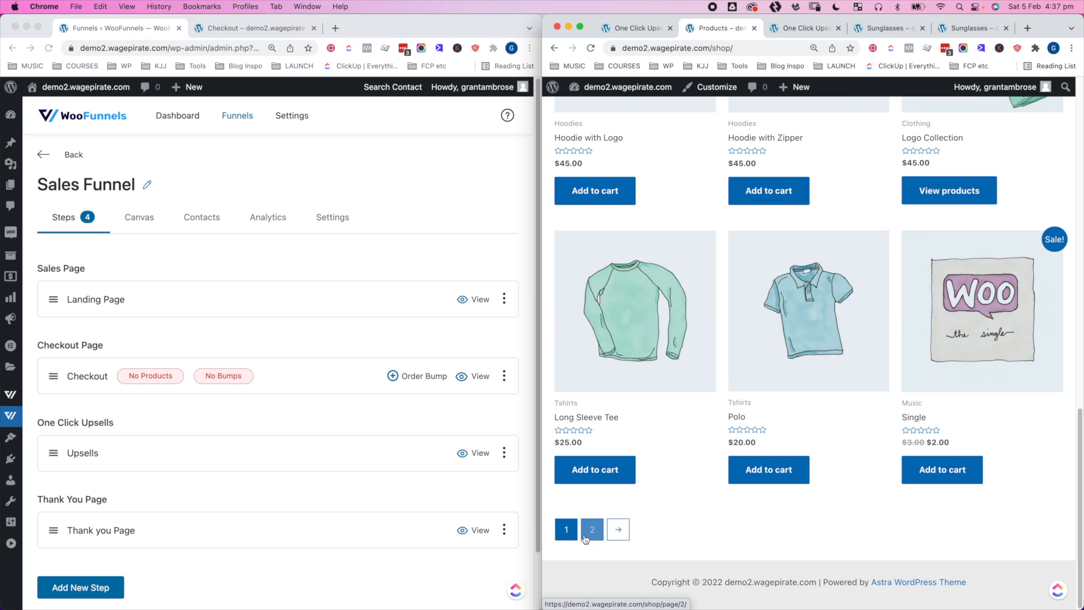
{"action": "left_click", "coordinate": [593, 530]}
{"action": "scroll", "coordinate": [709, 424], "scroll_direction": "down", "scroll_amount": 5}
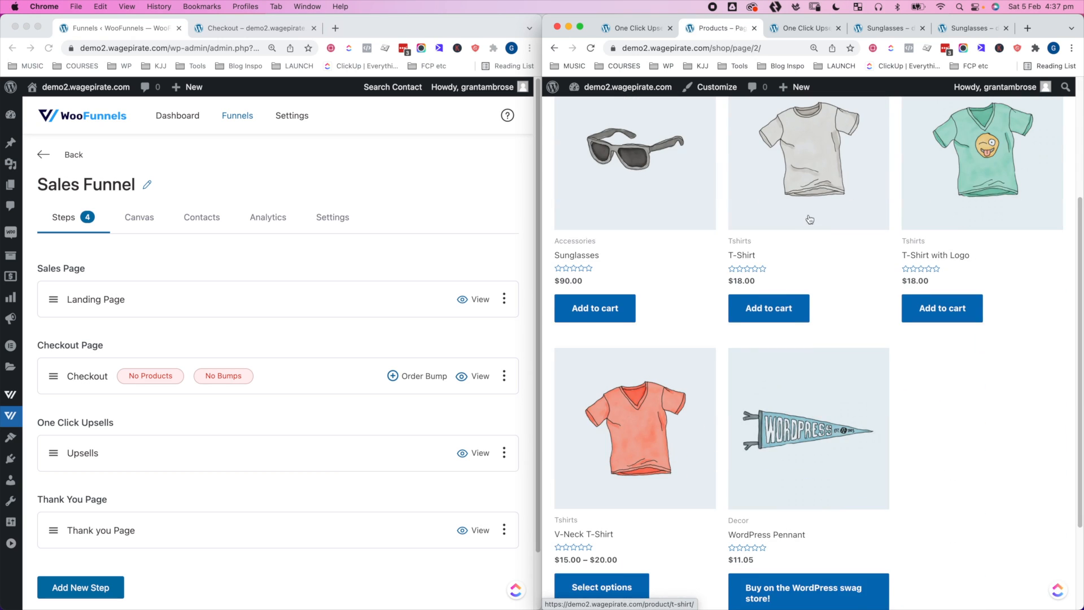
{"action": "scroll", "coordinate": [806, 218], "scroll_direction": "up", "scroll_amount": 2}
{"action": "left_click", "coordinate": [779, 351]}
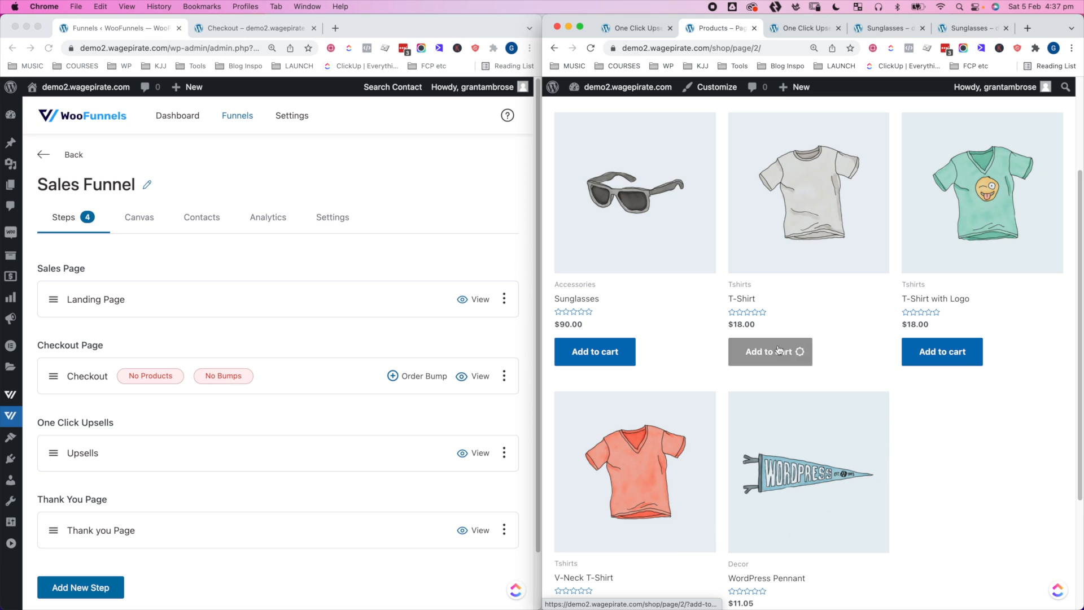
{"action": "scroll", "coordinate": [964, 213], "scroll_direction": "up", "scroll_amount": 5}
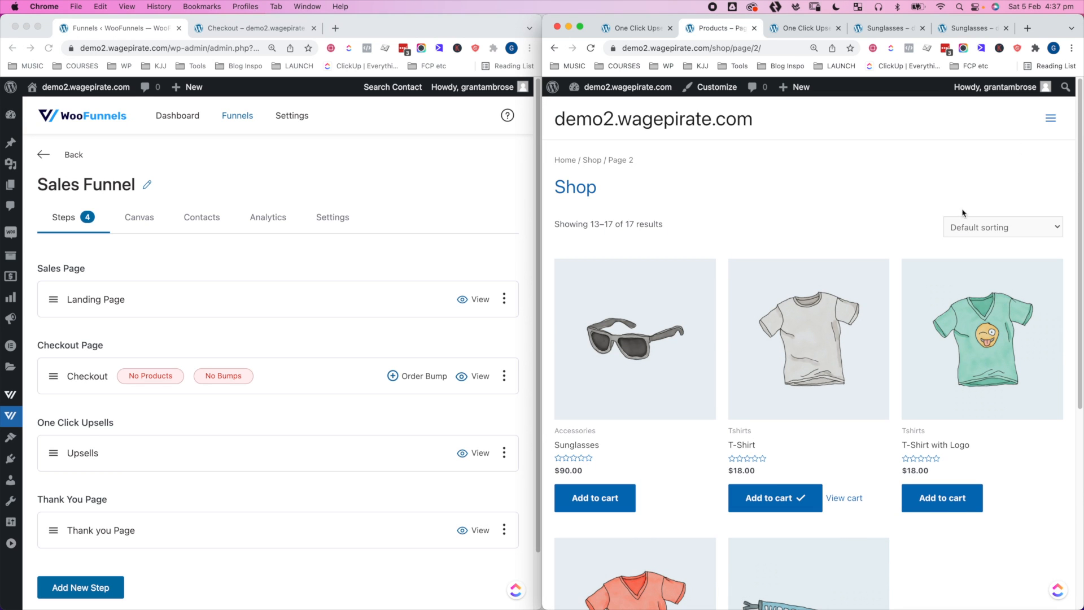
Proceed from the cart to the checkout page and look over its billing and payment form
{"action": "left_click", "coordinate": [838, 500]}
{"action": "scroll", "coordinate": [932, 235], "scroll_direction": "down", "scroll_amount": 7}
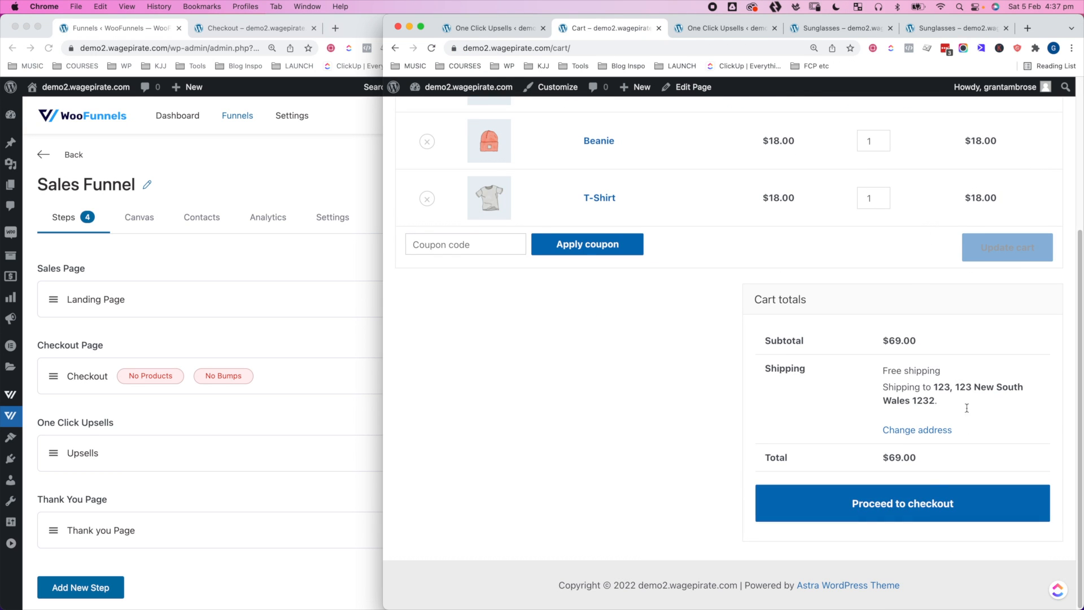
{"action": "left_click", "coordinate": [931, 495]}
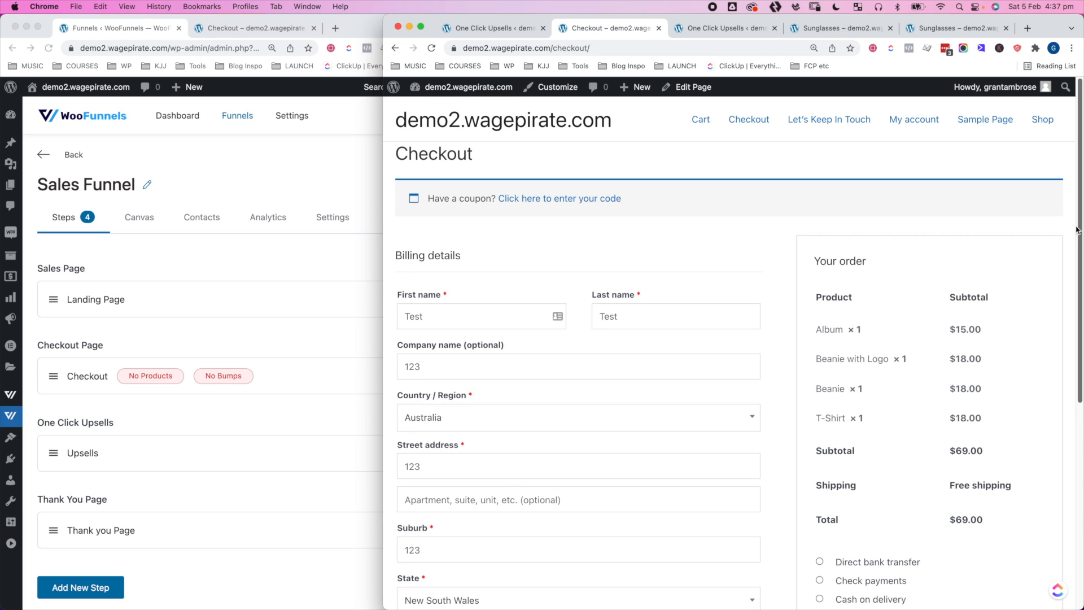
{"action": "scroll", "coordinate": [904, 430], "scroll_direction": "down", "scroll_amount": 6}
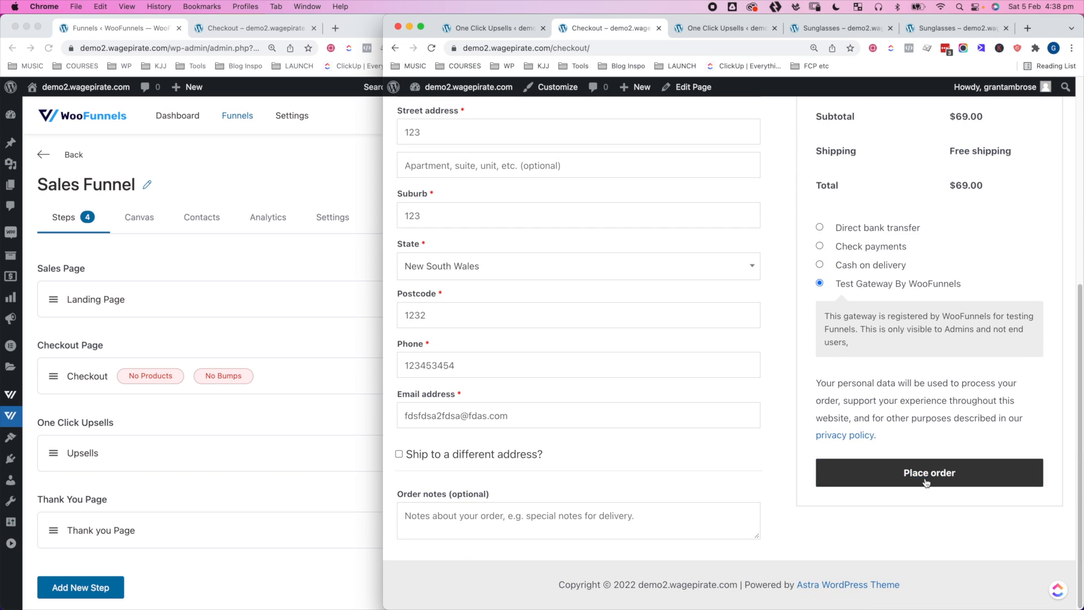
{"action": "mouse_move", "coordinate": [619, 100]}
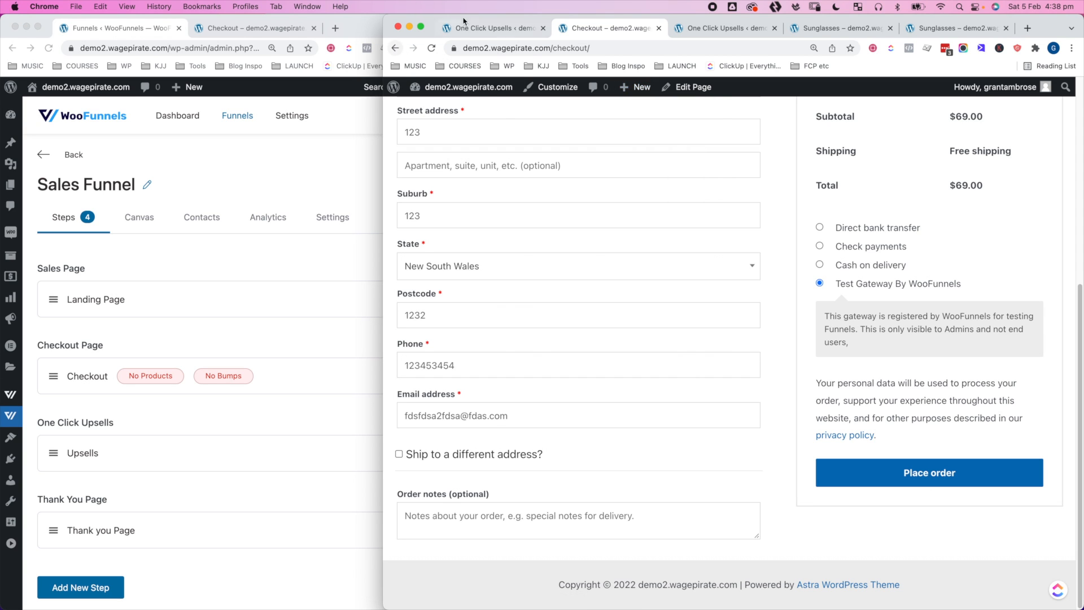
Examine the Product Upsell's target product rule and its Hoodie and Sunglasses offers alongside the Sales Funnel's steps
{"action": "left_click", "coordinate": [491, 28]}
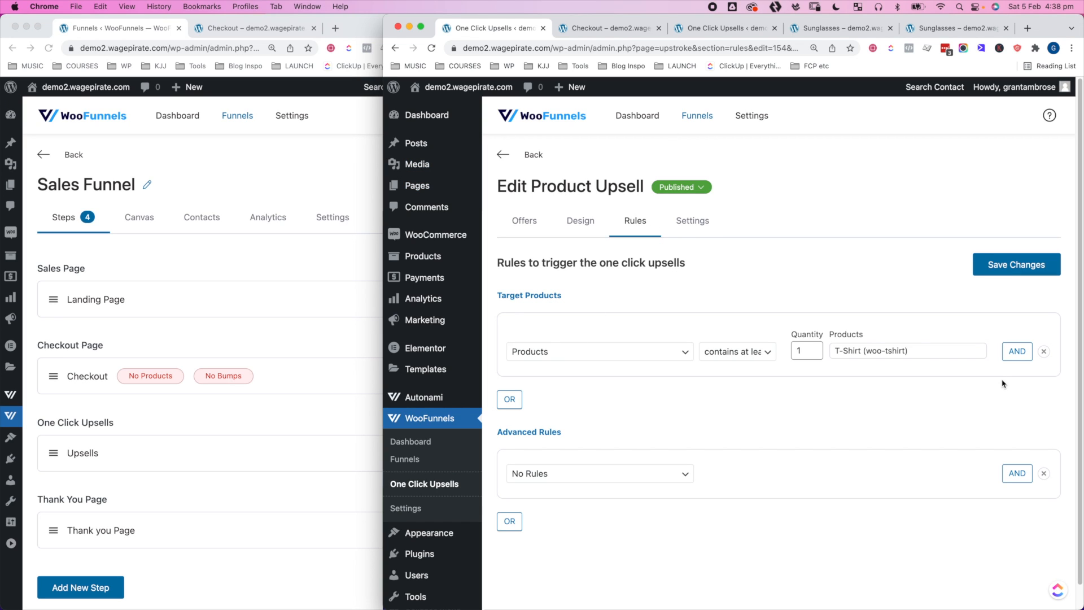
{"action": "left_click", "coordinate": [517, 219]}
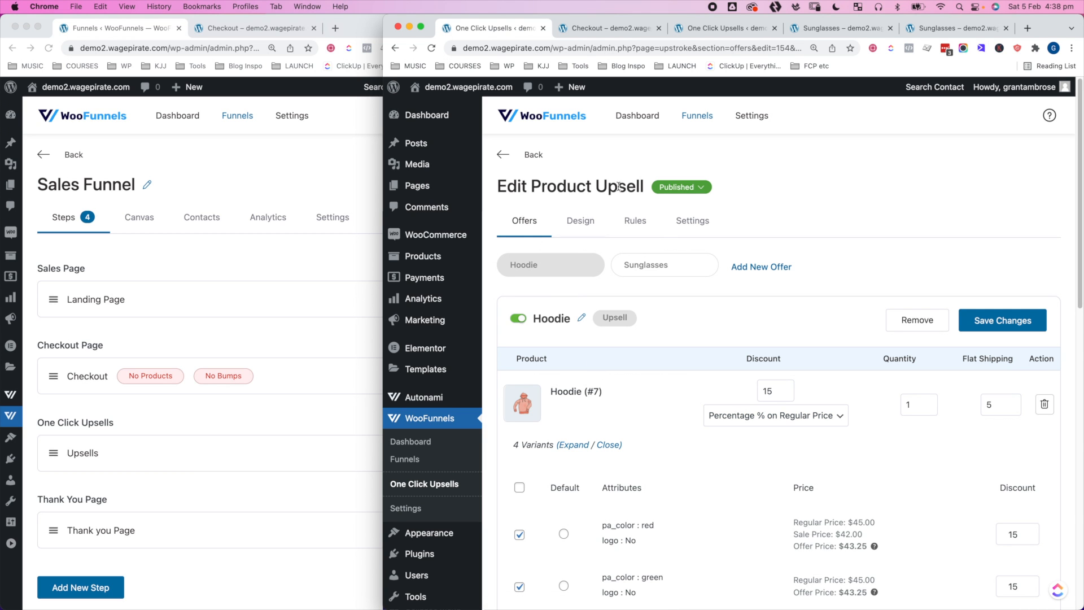
{"action": "left_click", "coordinate": [634, 220]}
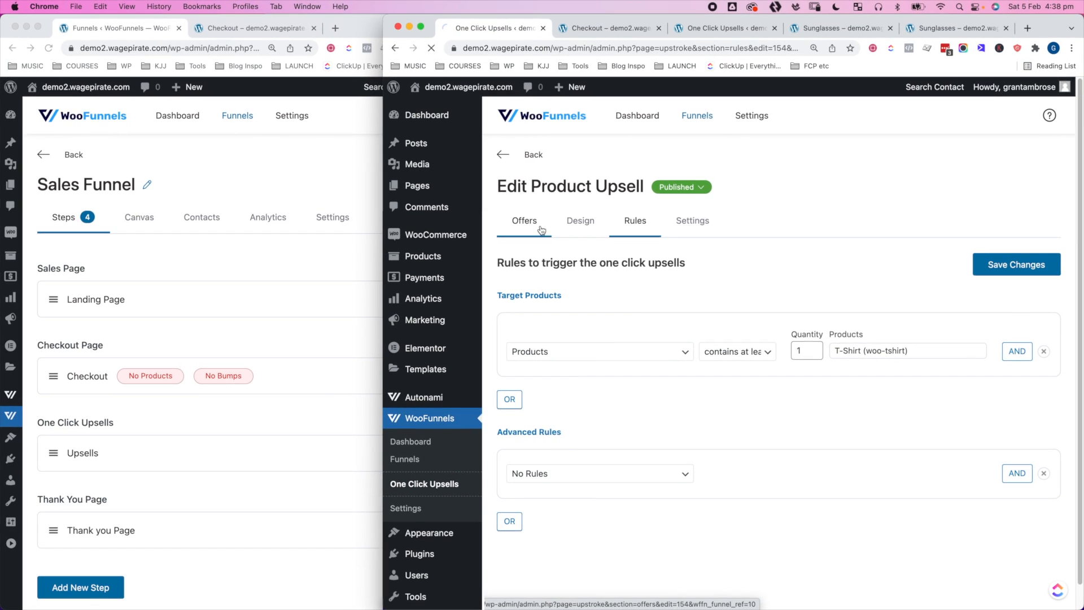
{"action": "left_click", "coordinate": [368, 172]}
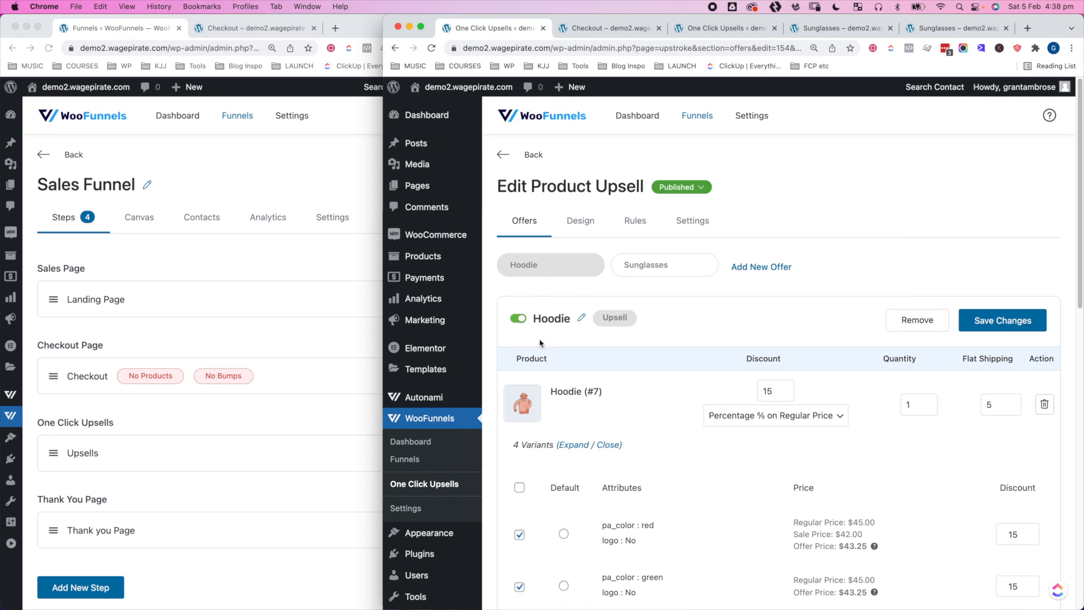
{"action": "left_click", "coordinate": [664, 265]}
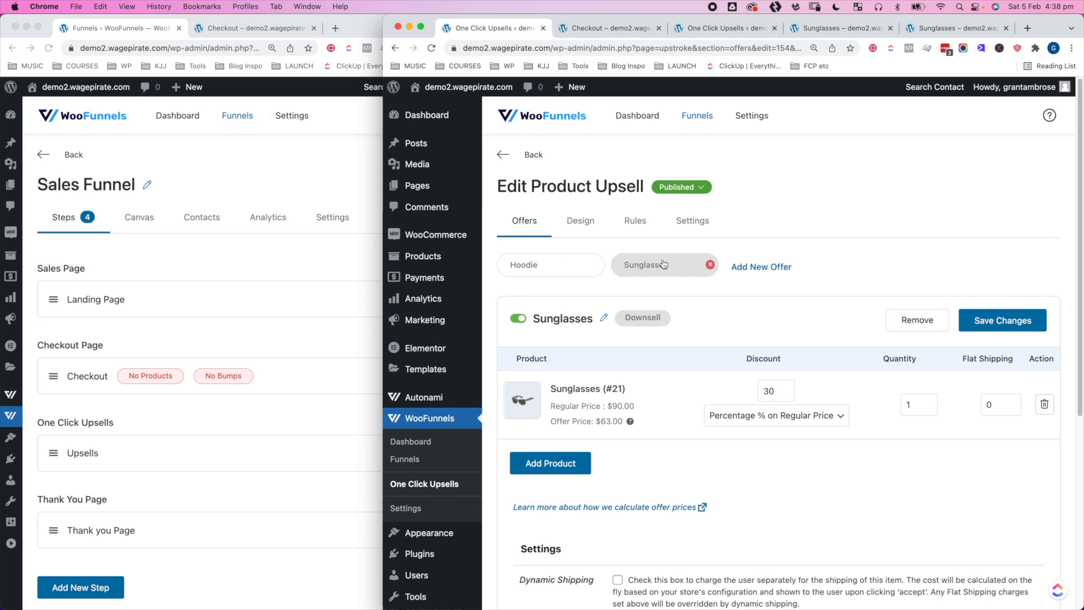
{"action": "left_click", "coordinate": [278, 280]}
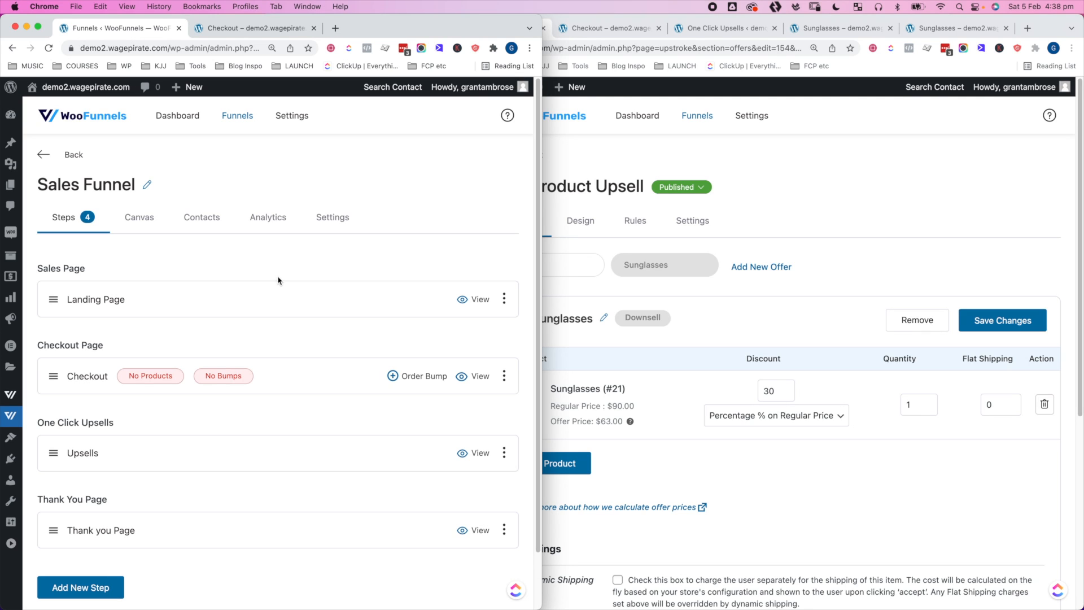
{"action": "left_click", "coordinate": [613, 257]}
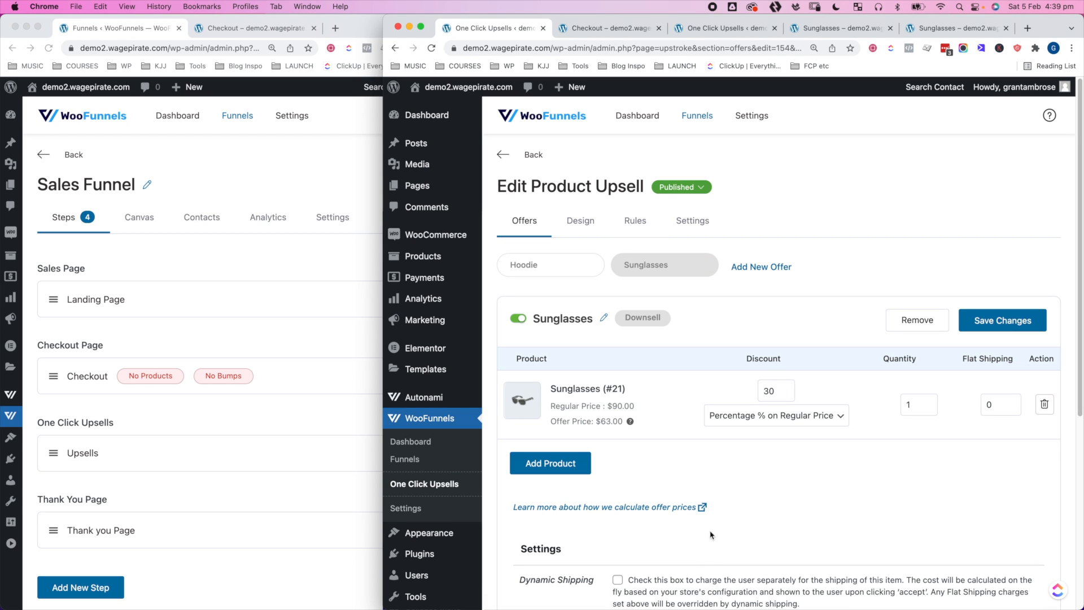
{"action": "left_click", "coordinate": [918, 195]}
{"action": "left_click", "coordinate": [635, 220]}
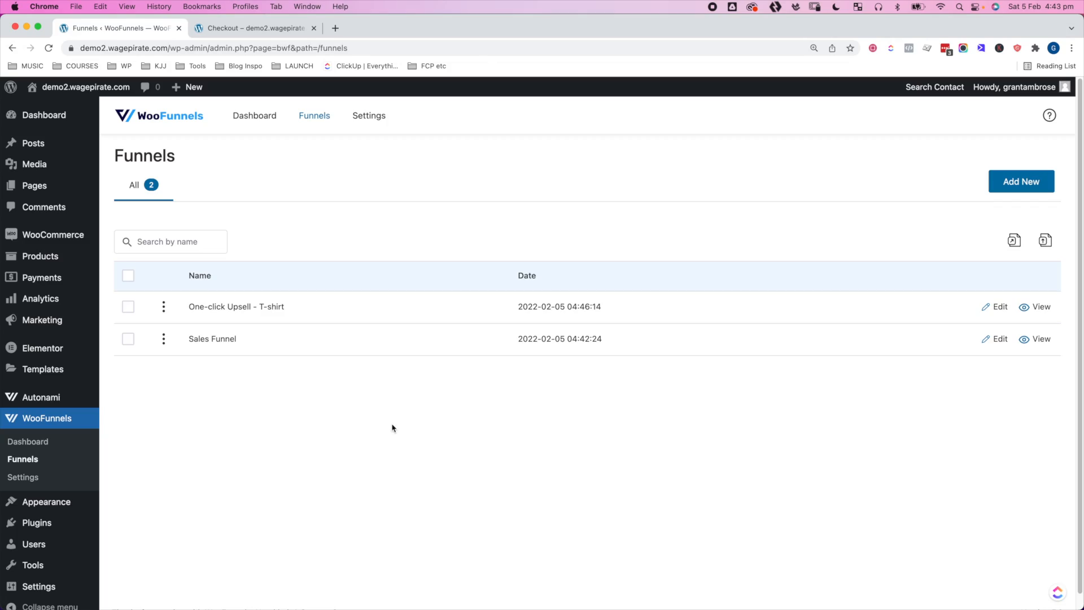
Create a funnel titled Global Checkout and import the one-step Minimalist checkout template into it
{"action": "left_click", "coordinate": [1020, 187]}
{"action": "left_click", "coordinate": [515, 357]}
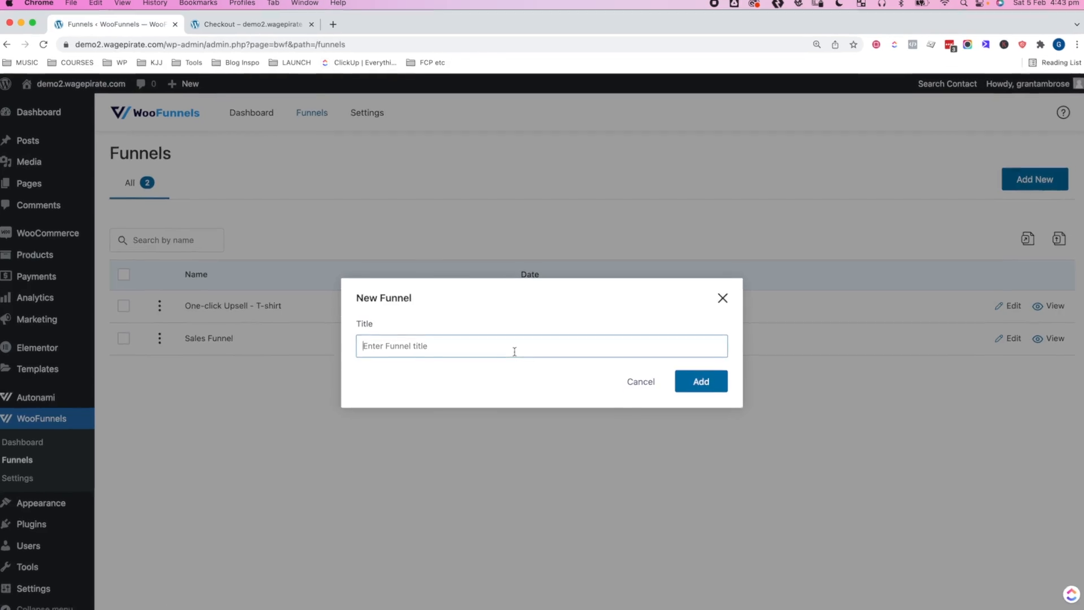
{"action": "type", "text": "Global Checko"}
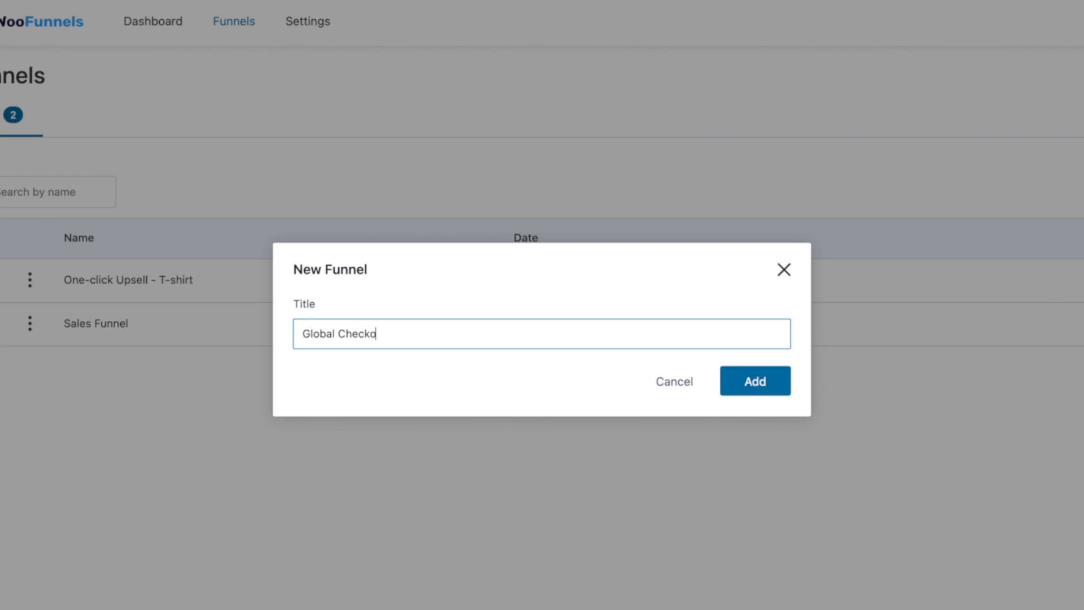
{"action": "type", "text": "ut"}
{"action": "left_click", "coordinate": [755, 380]}
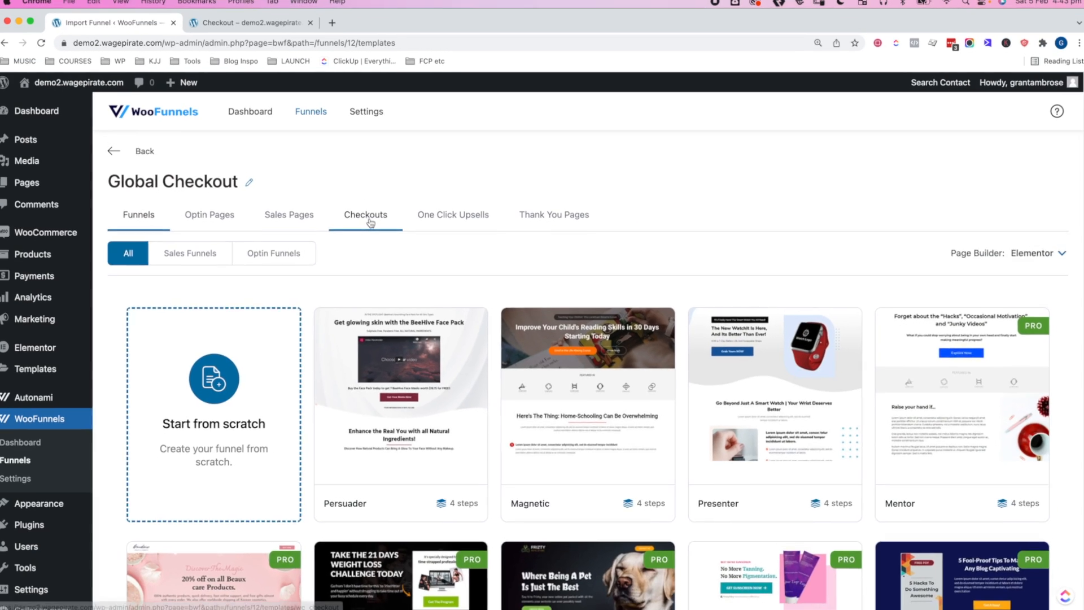
{"action": "left_click", "coordinate": [371, 223]}
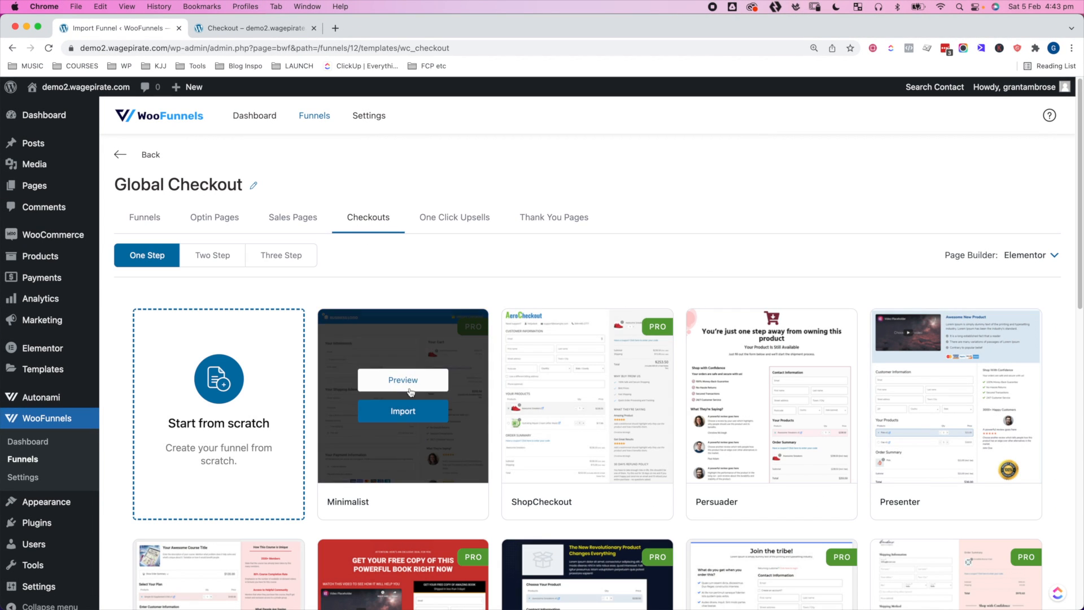
{"action": "left_click", "coordinate": [404, 408]}
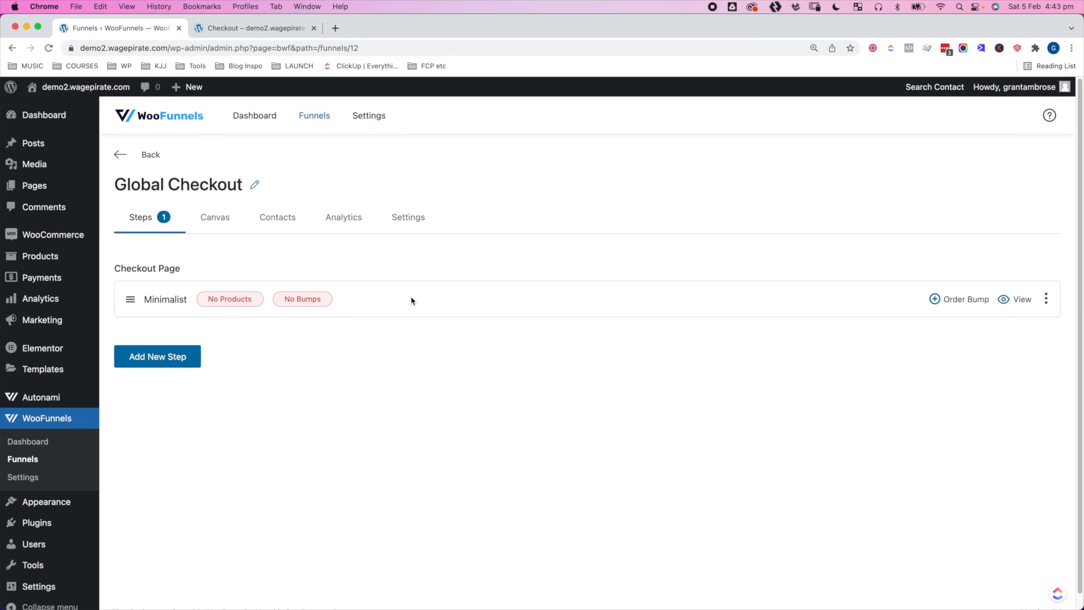
Set Override Default Checkout to Minimalist in the WooFunnels checkout settings and save the change
{"action": "left_click", "coordinate": [26, 481]}
{"action": "left_click", "coordinate": [366, 185]}
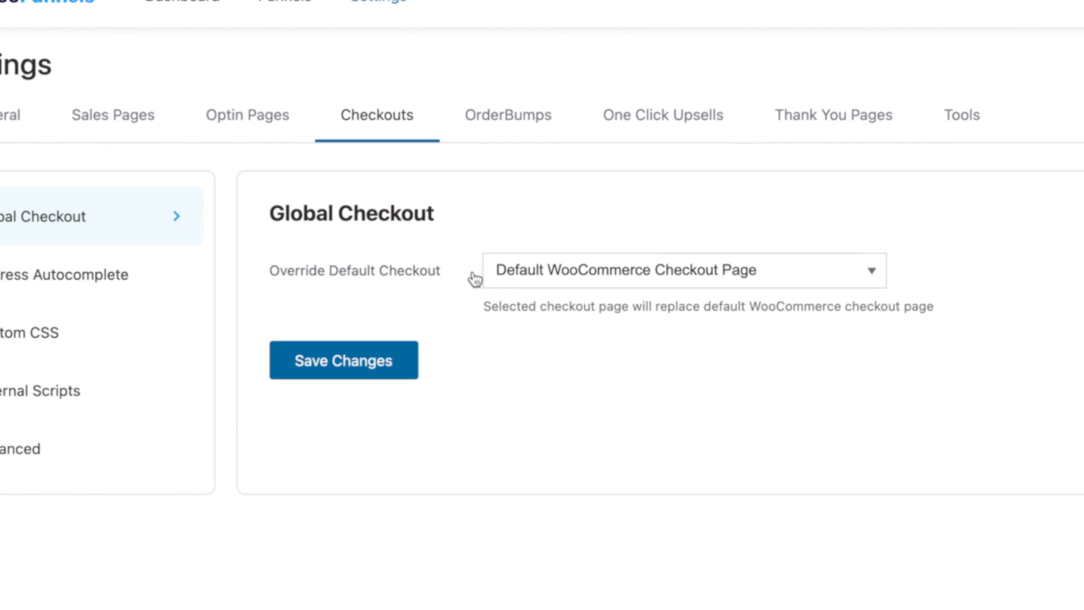
{"action": "left_click", "coordinate": [525, 276]}
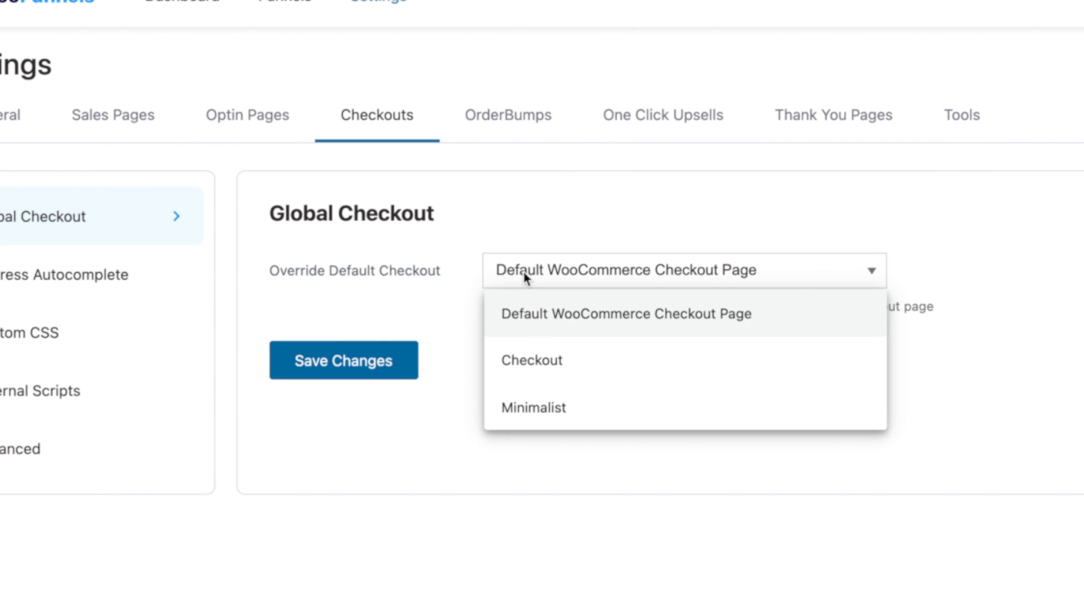
{"action": "left_click", "coordinate": [550, 406]}
{"action": "left_click", "coordinate": [354, 374]}
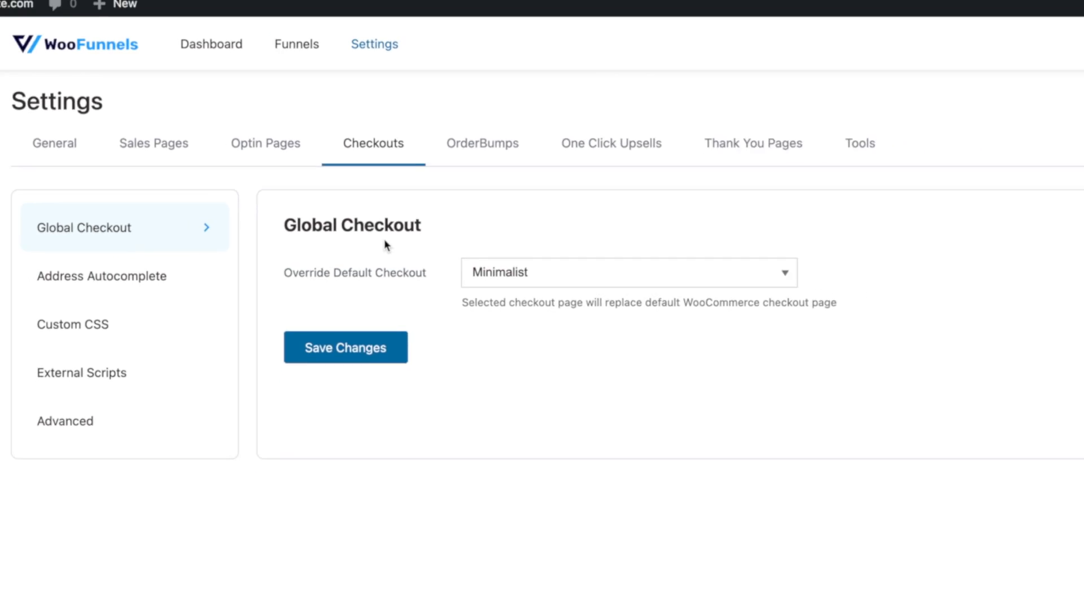
Switch the checkout override back to Default WooCommerce Checkout Page and look over the store's standard checkout page
{"action": "left_click", "coordinate": [437, 271]}
{"action": "left_click", "coordinate": [466, 299]}
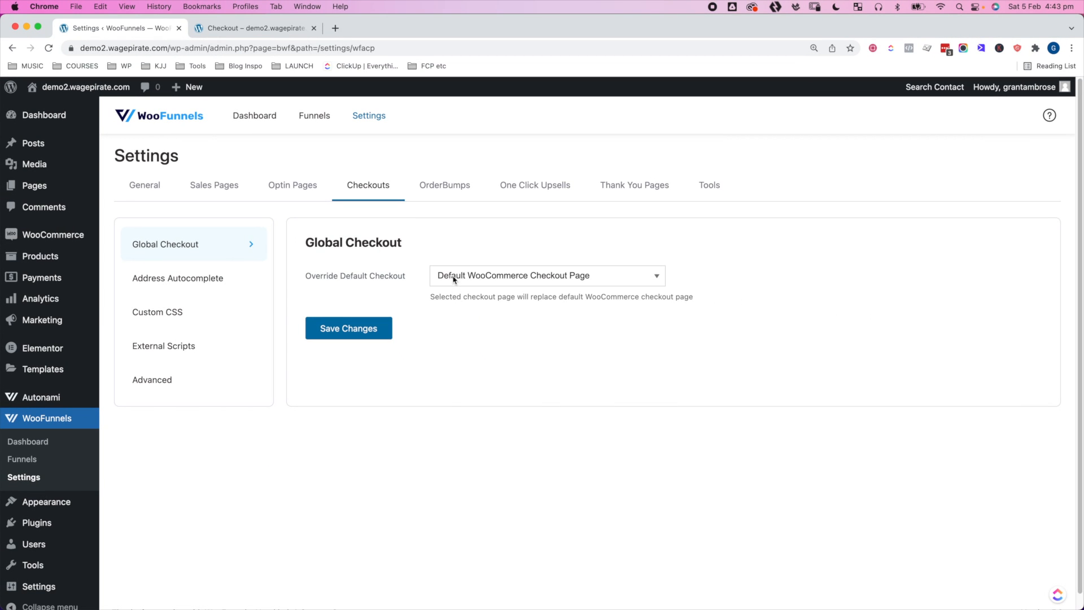
{"action": "key", "text": "ctrl+Tab"}
{"action": "scroll", "coordinate": [1076, 243], "scroll_direction": "down", "scroll_amount": 6}
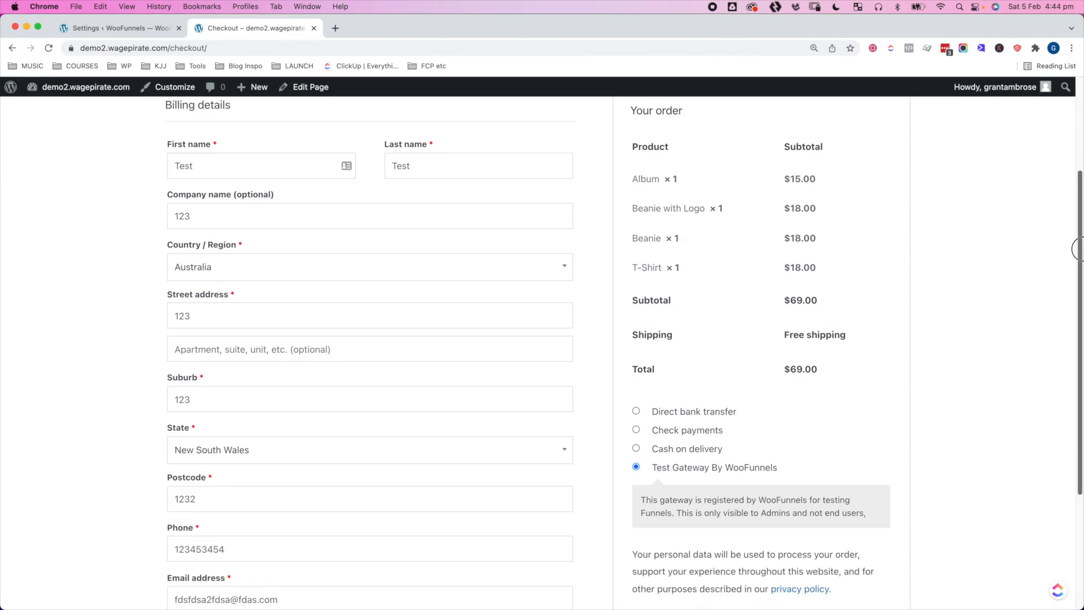
{"action": "scroll", "coordinate": [1076, 410], "scroll_direction": "up", "scroll_amount": 6}
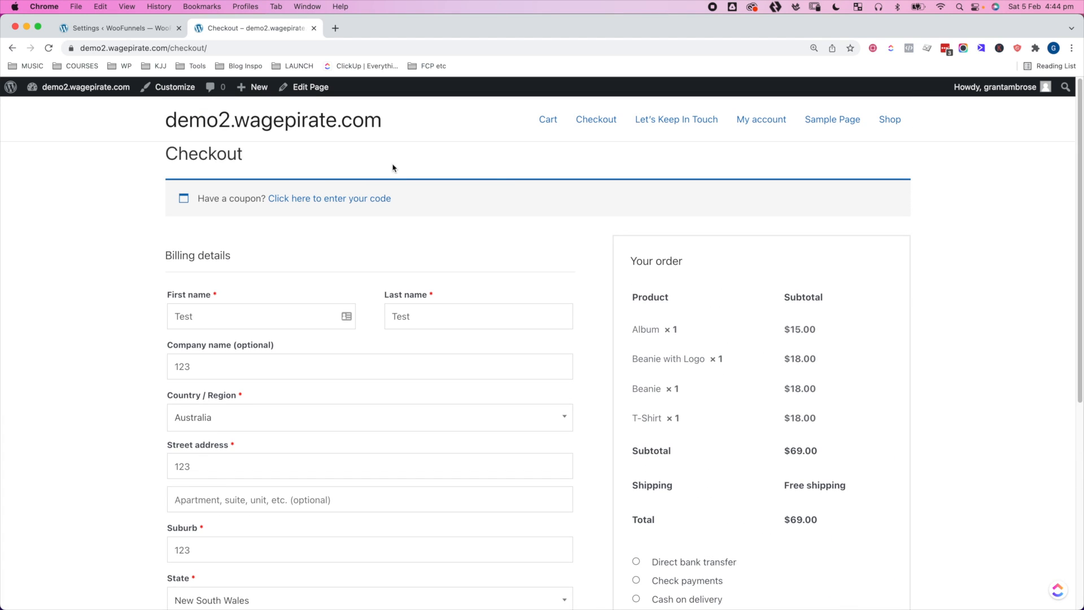
Select Minimalist again as the global checkout override and save the settings
{"action": "left_click", "coordinate": [125, 28]}
{"action": "left_click", "coordinate": [483, 276]}
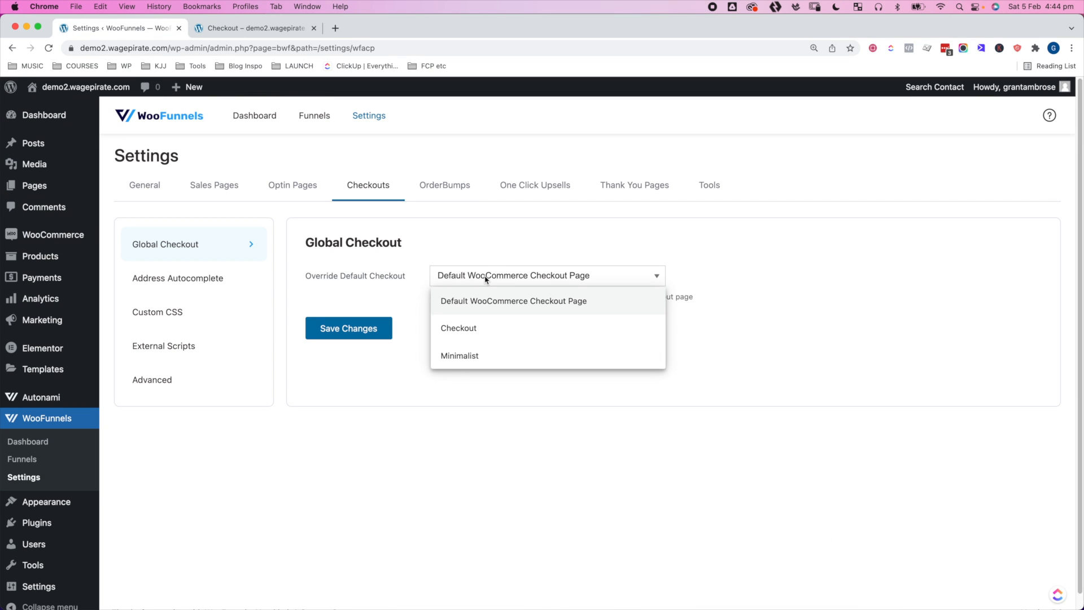
{"action": "left_click", "coordinate": [477, 355]}
{"action": "left_click", "coordinate": [358, 327]}
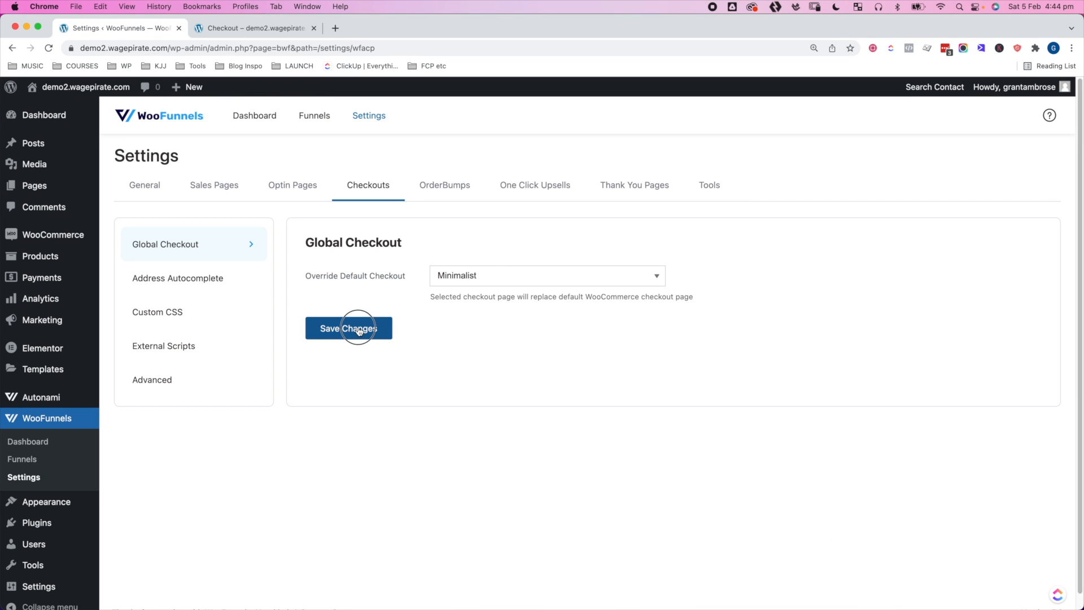
Reload the store's checkout page and review the Minimalist layout from the customer information to the footer
{"action": "left_click", "coordinate": [276, 30]}
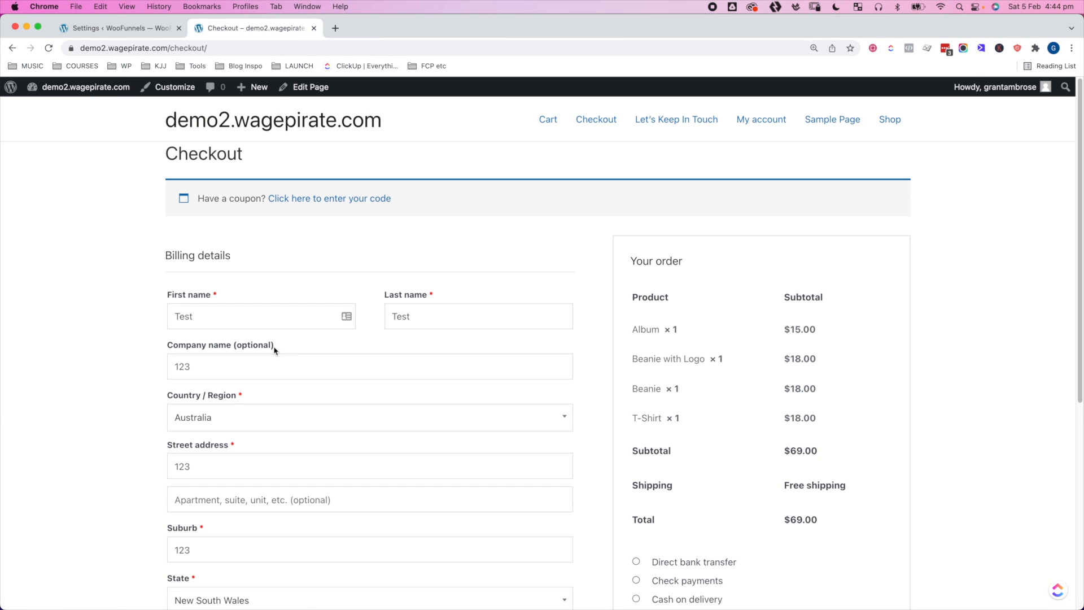
{"action": "key", "text": "super+r"}
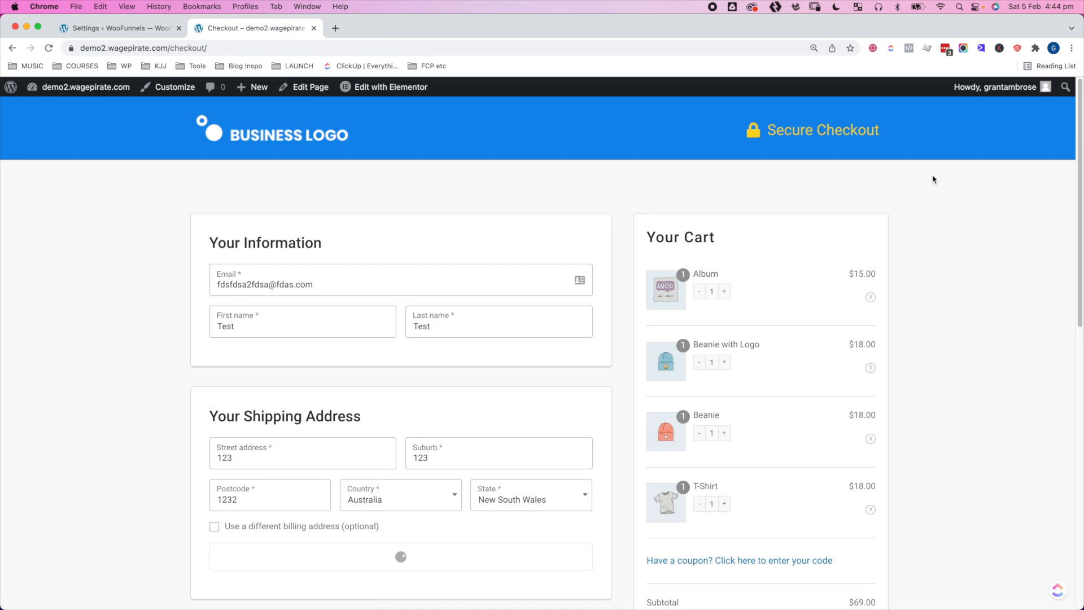
{"action": "scroll", "coordinate": [950, 279], "scroll_direction": "down", "scroll_amount": 8}
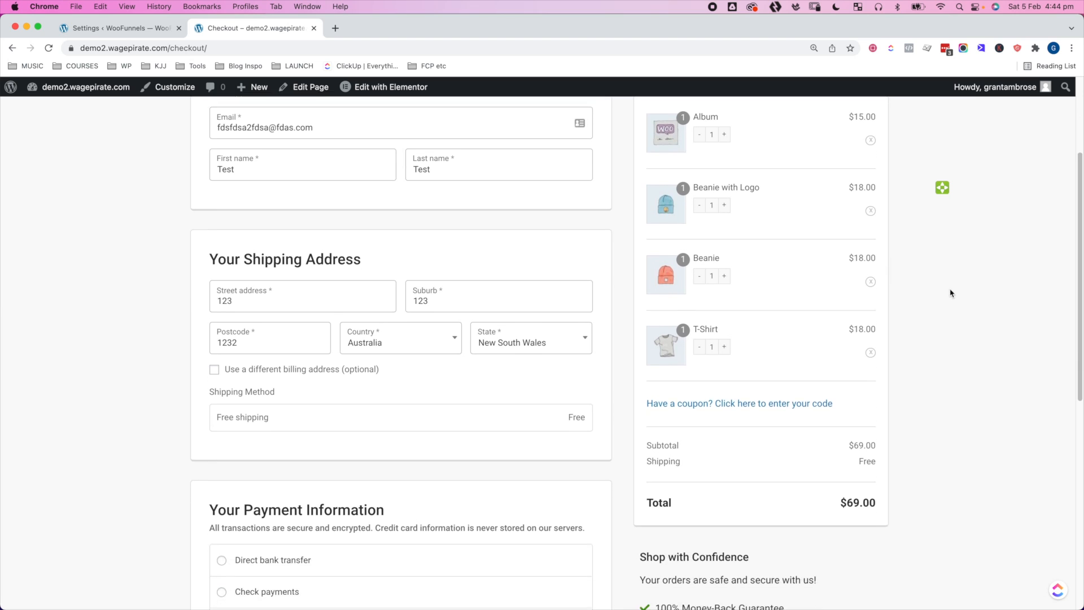
{"action": "scroll", "coordinate": [950, 295], "scroll_direction": "down", "scroll_amount": 4}
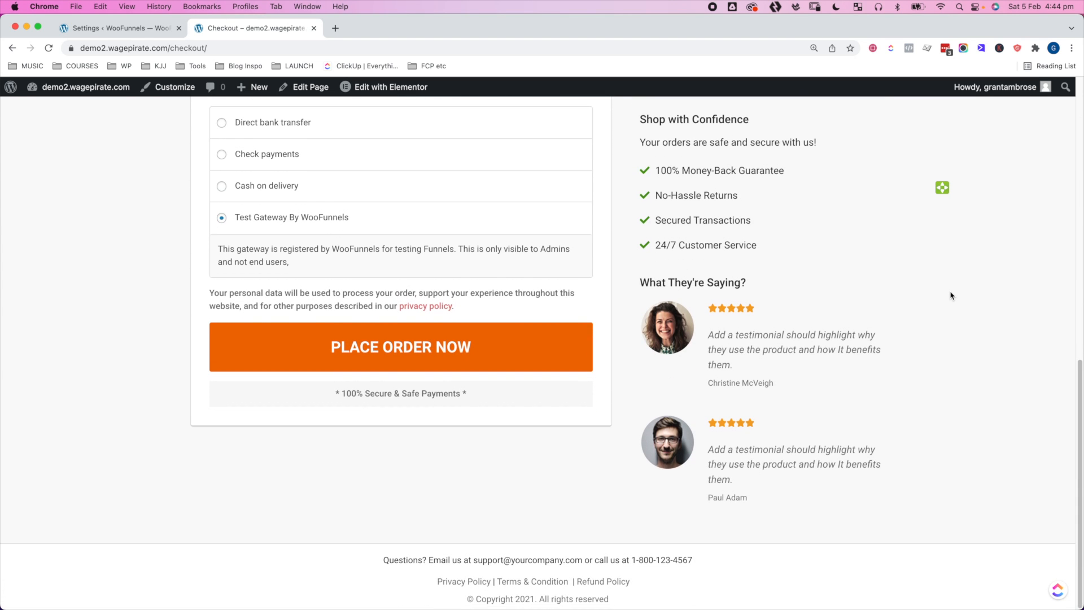
{"action": "scroll", "coordinate": [951, 295], "scroll_direction": "up", "scroll_amount": 12}
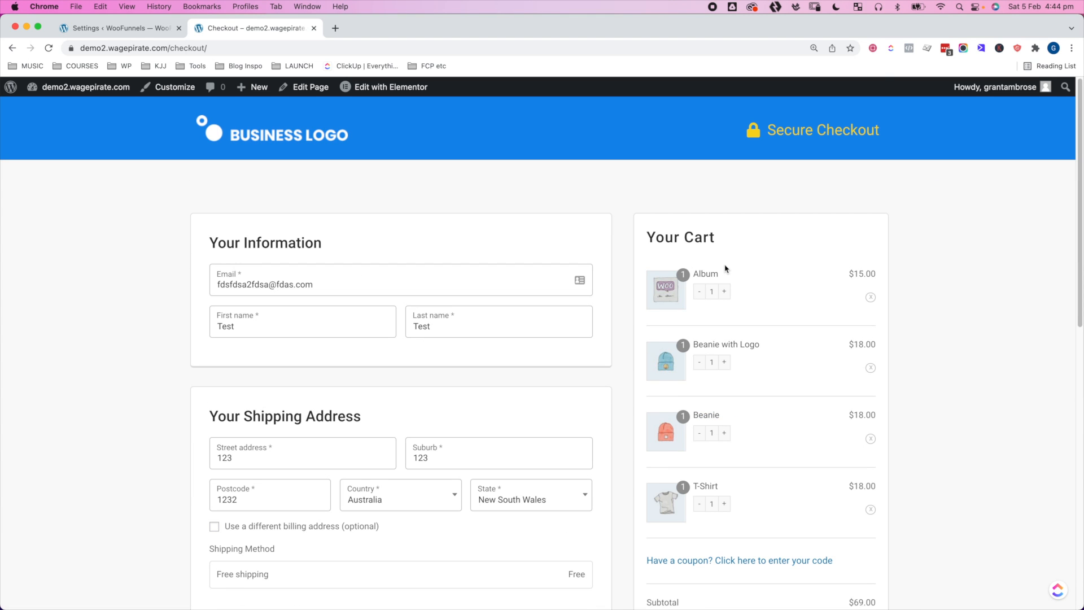
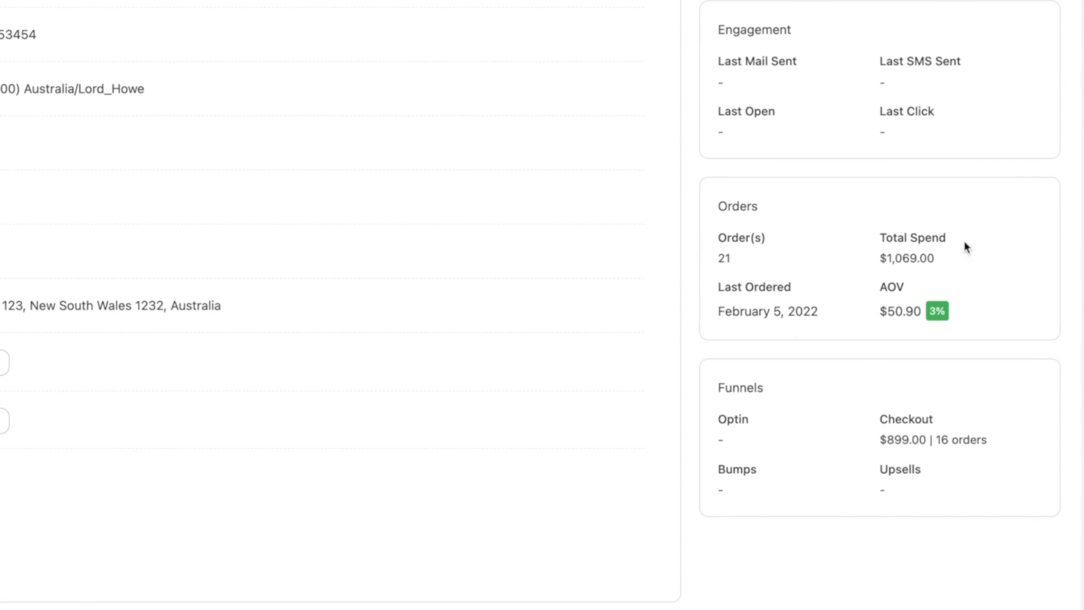
Open the contact's purchase history and review the products, total spend, AOV and order details
{"action": "scroll", "coordinate": [1077, 432], "scroll_direction": "up", "scroll_amount": 5}
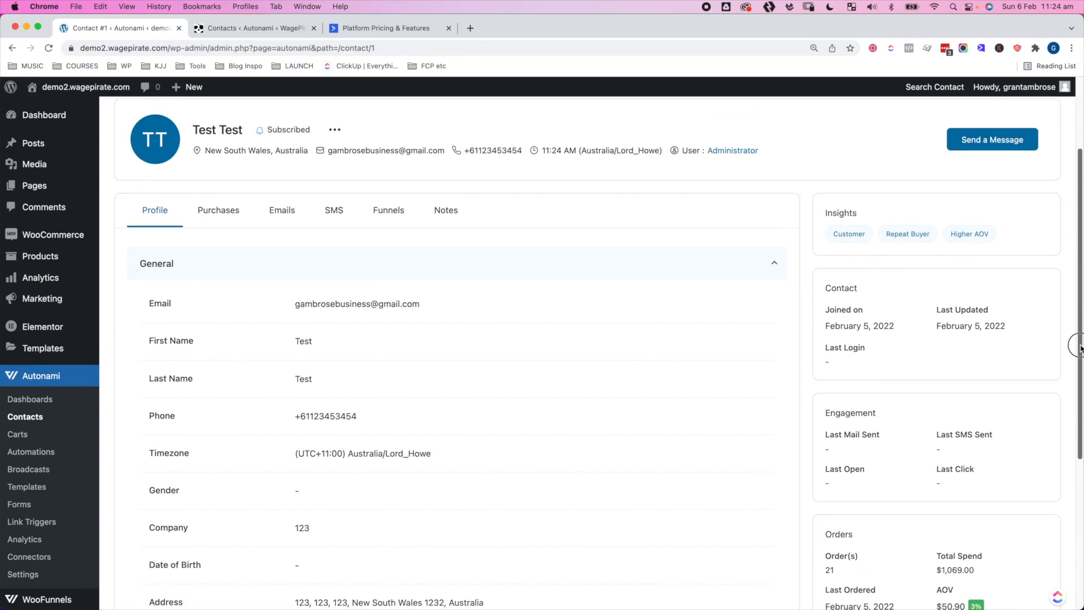
{"action": "left_click", "coordinate": [225, 332]}
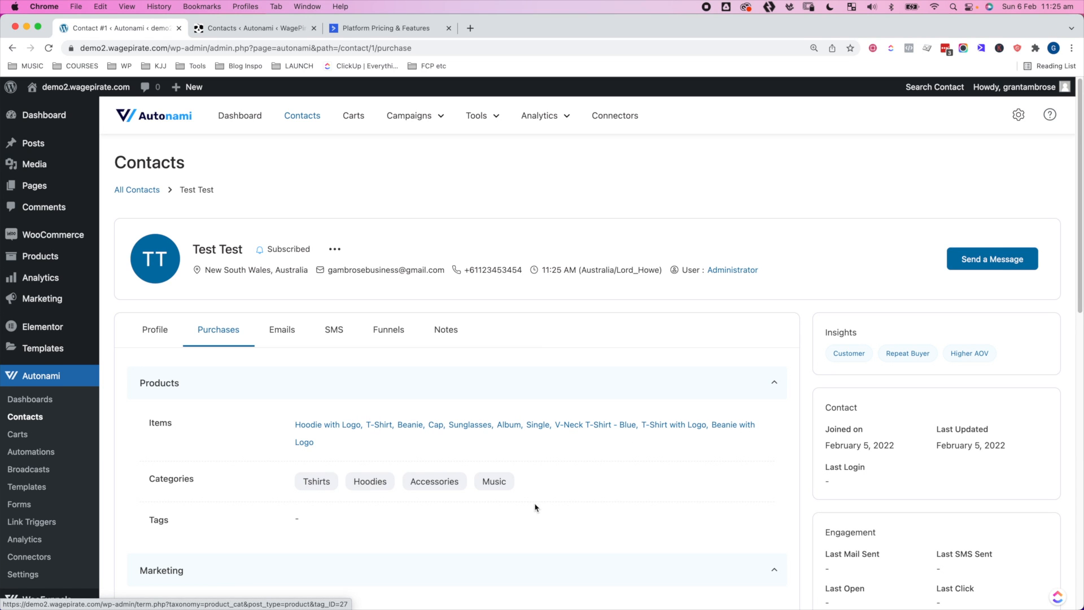
{"action": "scroll", "coordinate": [535, 507], "scroll_direction": "down", "scroll_amount": 3}
{"action": "scroll", "coordinate": [535, 507], "scroll_direction": "down", "scroll_amount": 8}
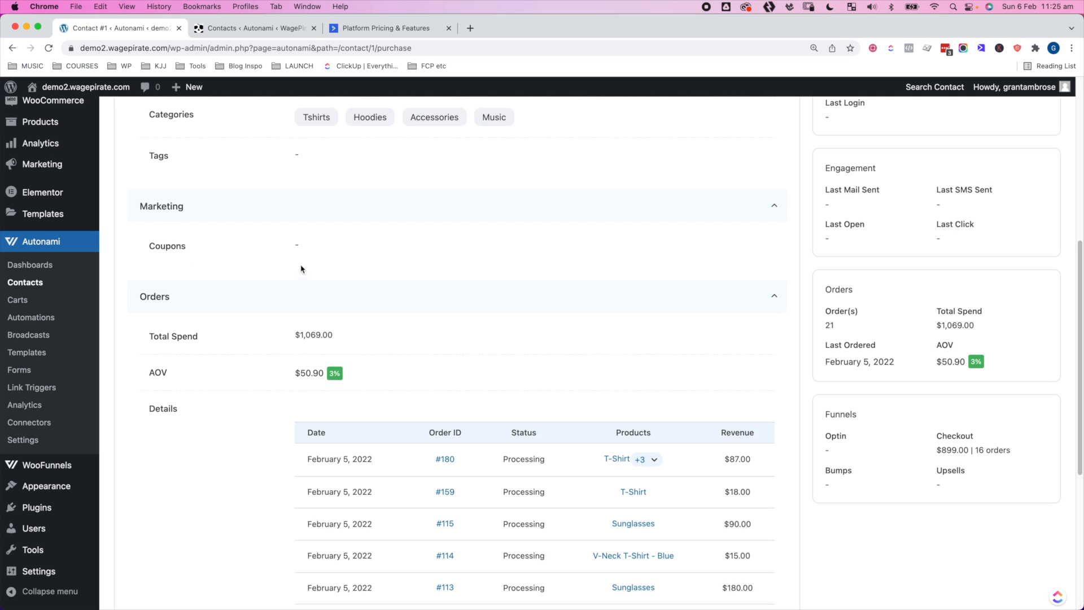
{"action": "left_click_drag", "start_coordinate": [295, 333], "coordinate": [324, 336]}
{"action": "scroll", "coordinate": [321, 410], "scroll_direction": "down", "scroll_amount": 1}
{"action": "scroll", "coordinate": [324, 336], "scroll_direction": "down", "scroll_amount": 5}
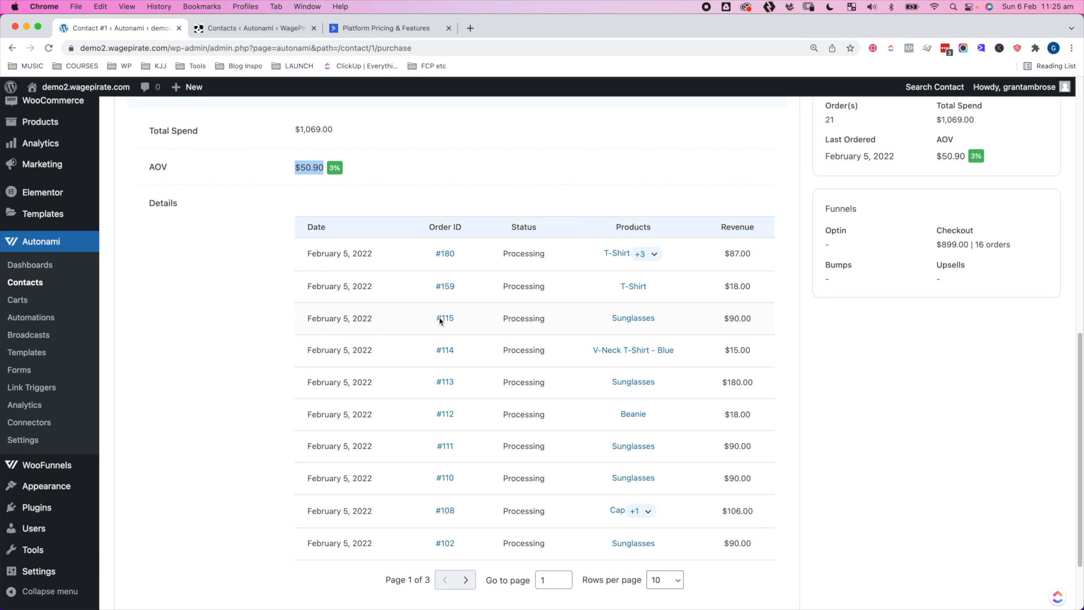
Open the contact's funnel records and examine the checkout, bump, upsell and revenue details
{"action": "scroll", "coordinate": [654, 452], "scroll_direction": "up", "scroll_amount": 15}
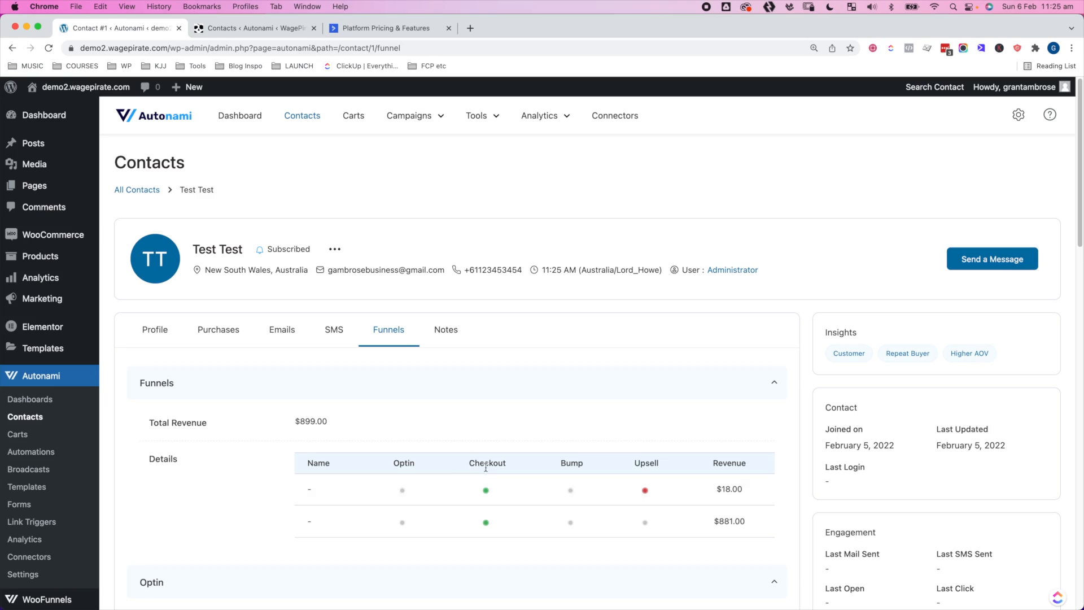
{"action": "left_click_drag", "start_coordinate": [486, 467], "coordinate": [488, 489]}
{"action": "left_click_drag", "start_coordinate": [567, 467], "coordinate": [569, 483]}
{"action": "left_click_drag", "start_coordinate": [640, 462], "coordinate": [642, 498]}
{"action": "left_click_drag", "start_coordinate": [744, 491], "coordinate": [723, 489]}
View the recoverable carts in Autonami and open the workflow of Automation 1 - Cart Abandonment
{"action": "left_click", "coordinate": [22, 425]}
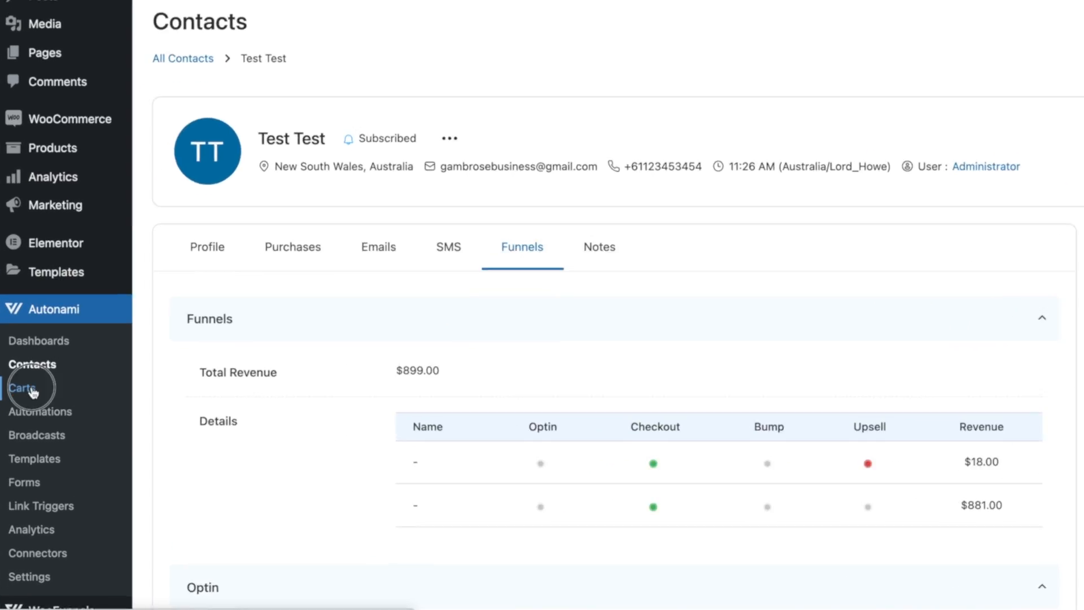
{"action": "left_click", "coordinate": [22, 431]}
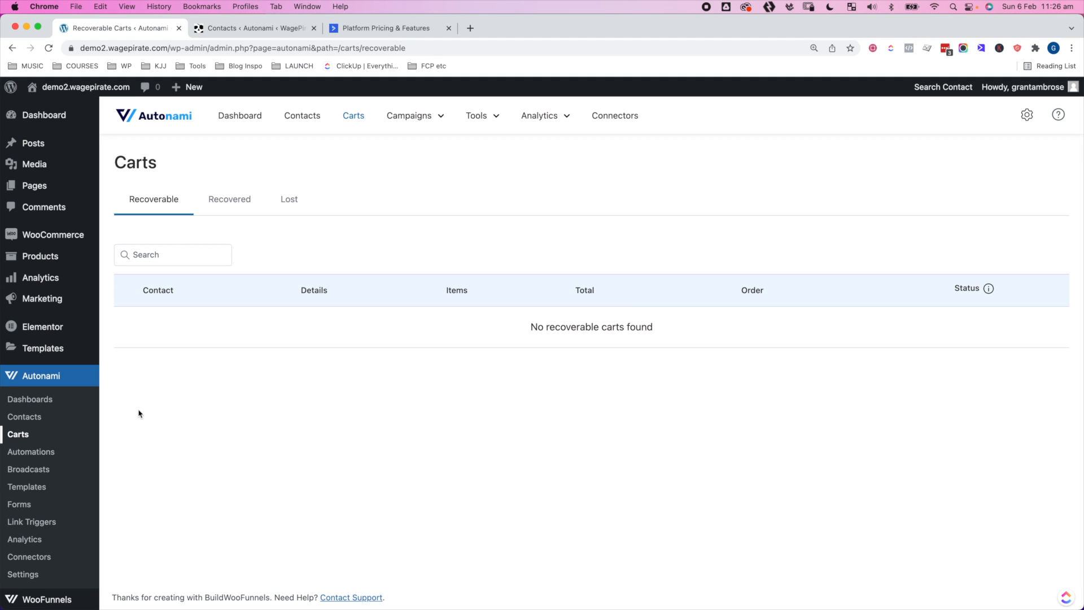
{"action": "left_click", "coordinate": [38, 453]}
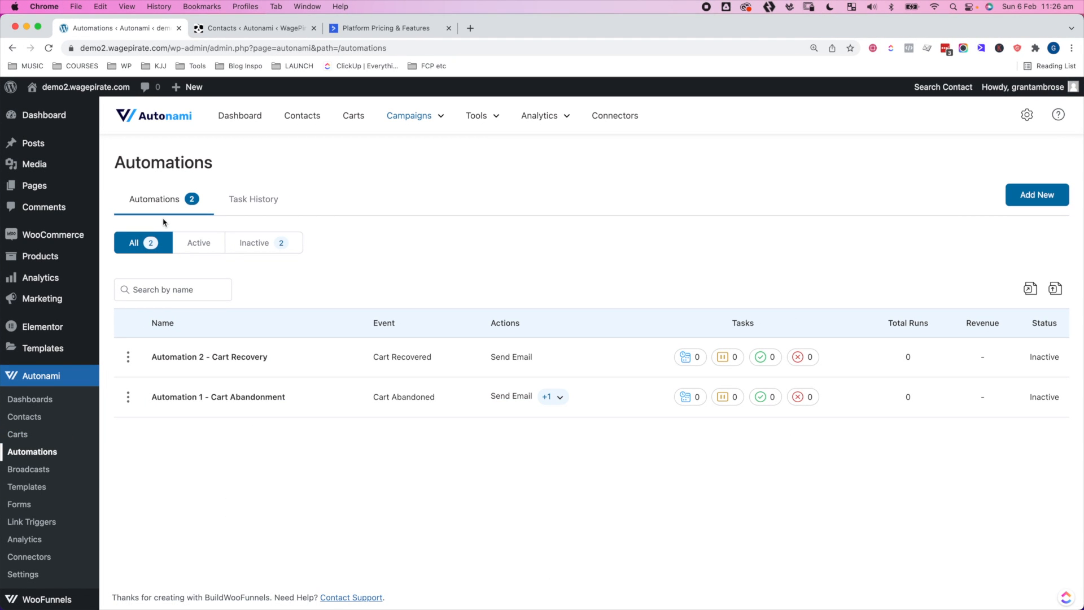
{"action": "left_click", "coordinate": [277, 398]}
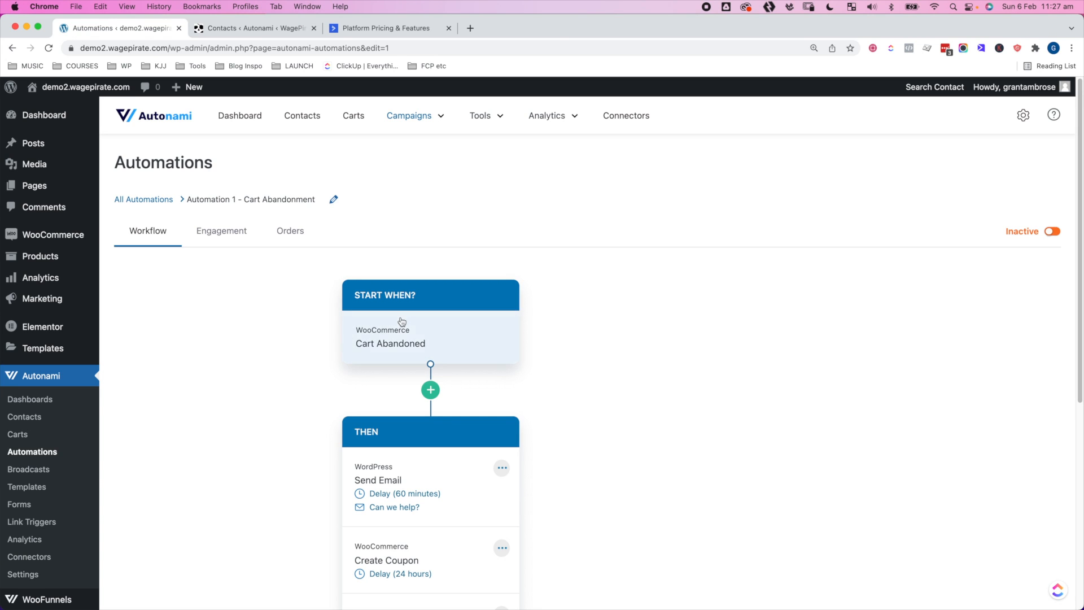
{"action": "scroll", "coordinate": [1082, 220], "scroll_direction": "down", "scroll_amount": 3}
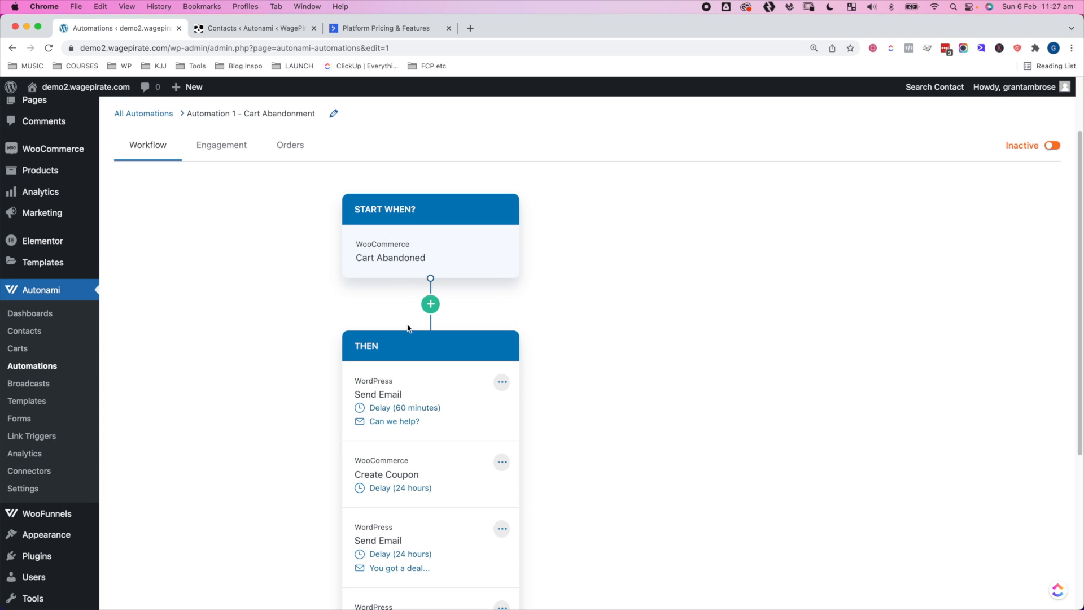
Open the "Can we help?" email action and examine its subject, greeting merge tag and the list of available merge tags
{"action": "left_click", "coordinate": [423, 411]}
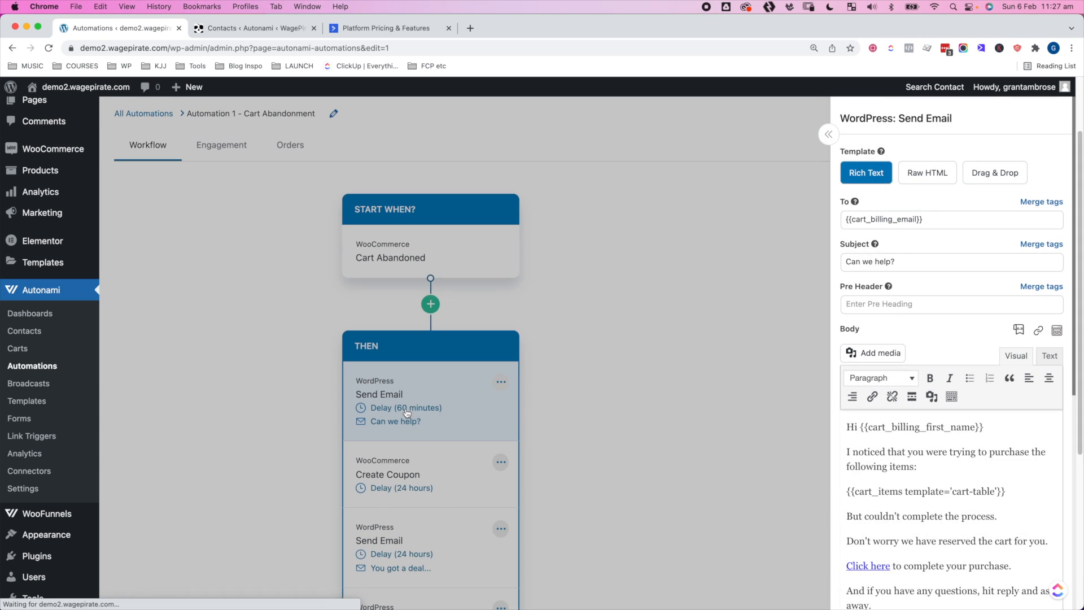
{"action": "left_click", "coordinate": [864, 261]}
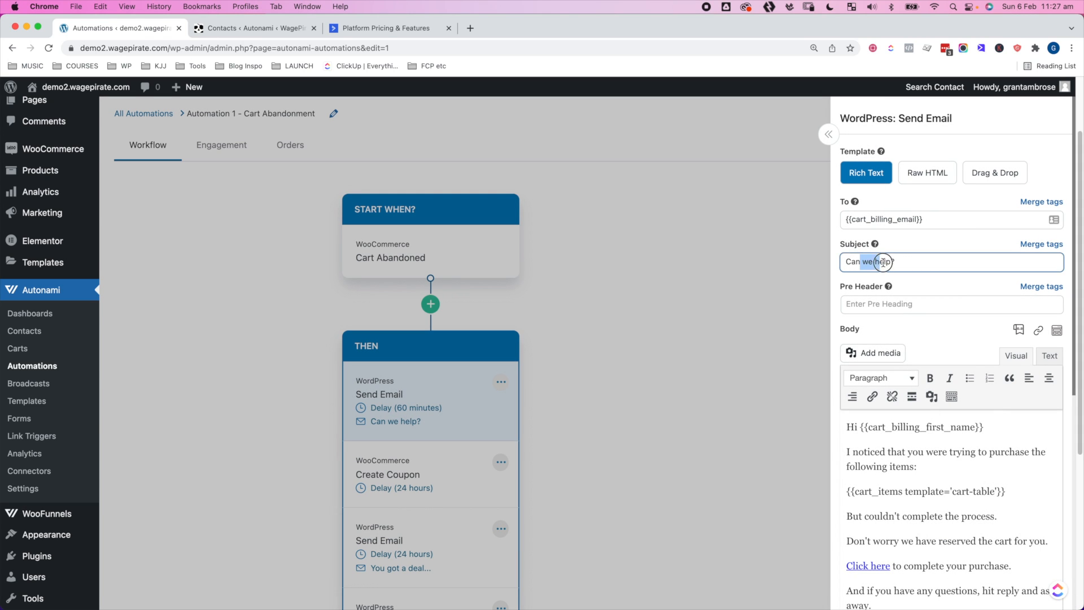
{"action": "left_click", "coordinate": [854, 428]}
{"action": "mouse_move", "coordinate": [879, 427]}
{"action": "left_mouse_down"}
{"action": "mouse_move", "coordinate": [965, 428]}
{"action": "mouse_move", "coordinate": [887, 427]}
{"action": "left_mouse_up"}
{"action": "left_click", "coordinate": [975, 427]}
{"action": "left_click", "coordinate": [905, 428]}
{"action": "left_click", "coordinate": [1020, 337]}
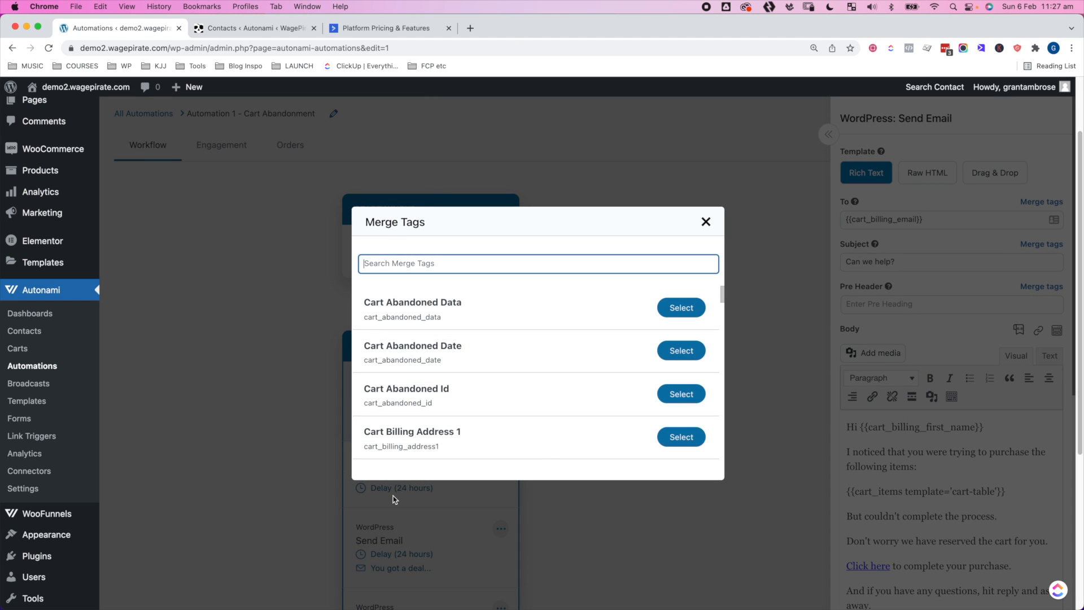
{"action": "left_click", "coordinate": [260, 405]}
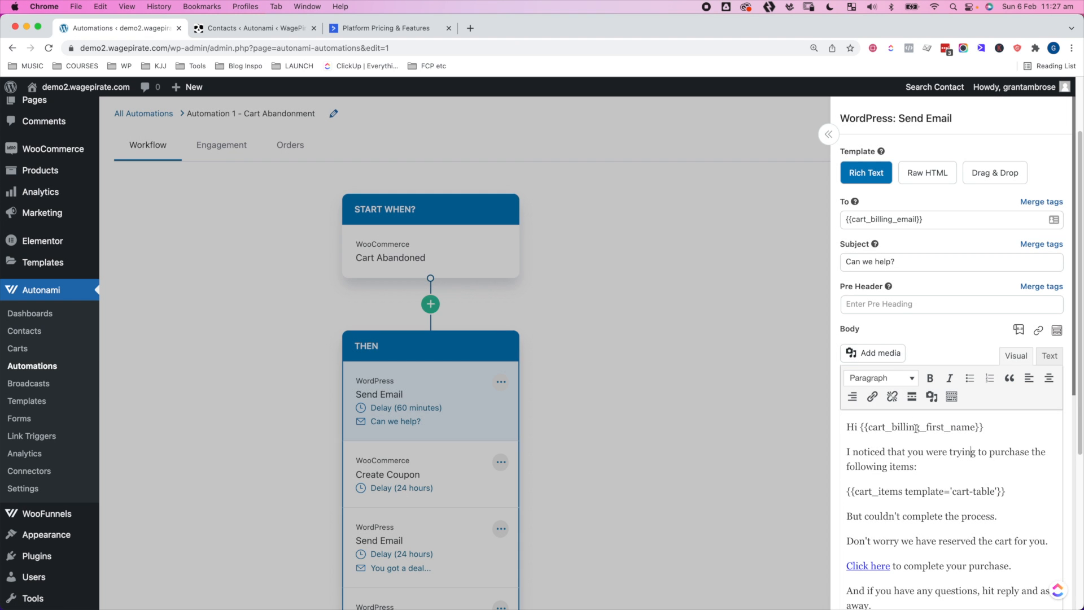
Examine the cart items merge tag in the "Can we help?" email, preview the message and close the email settings
{"action": "left_click_drag", "start_coordinate": [866, 454], "coordinate": [881, 492]}
{"action": "left_click", "coordinate": [897, 476]}
{"action": "left_click", "coordinate": [970, 493]}
{"action": "scroll", "coordinate": [881, 492], "scroll_direction": "down", "scroll_amount": 5}
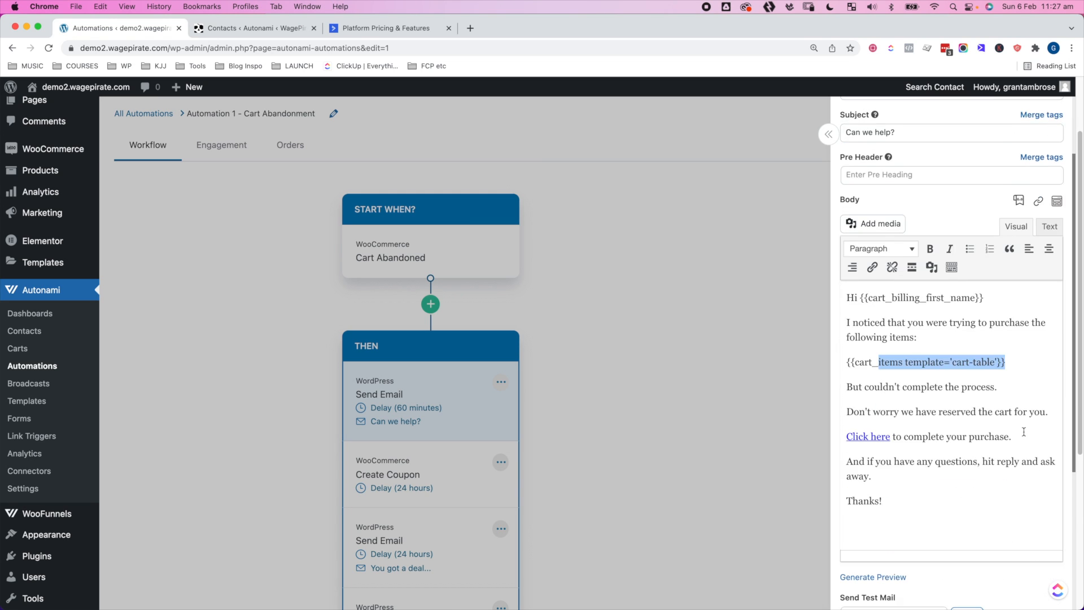
{"action": "left_click", "coordinate": [882, 491]}
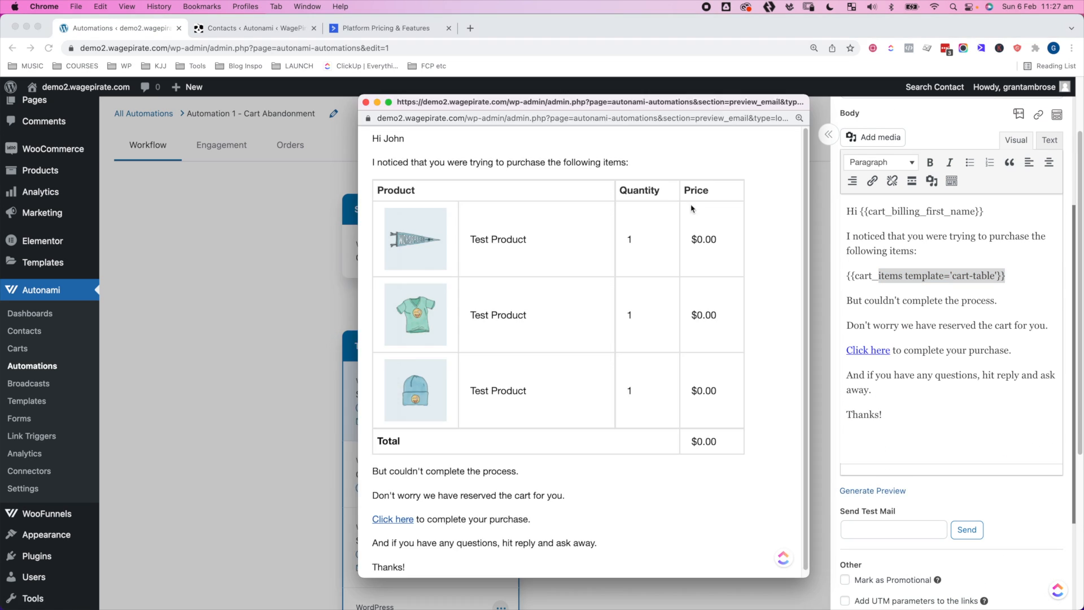
{"action": "scroll", "coordinate": [549, 445], "scroll_direction": "down", "scroll_amount": 1}
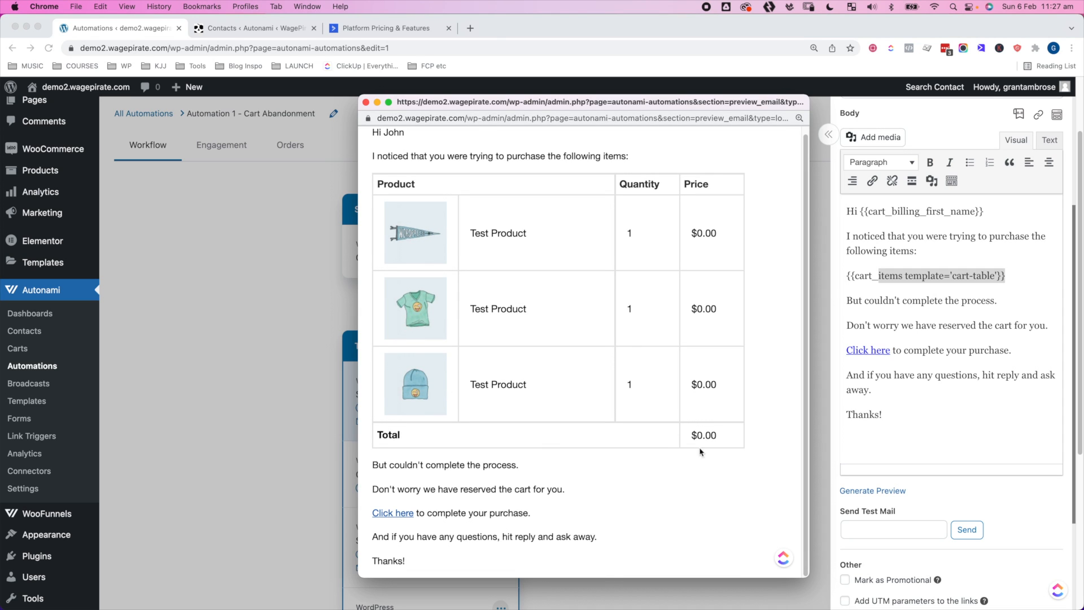
{"action": "left_click", "coordinate": [366, 102]}
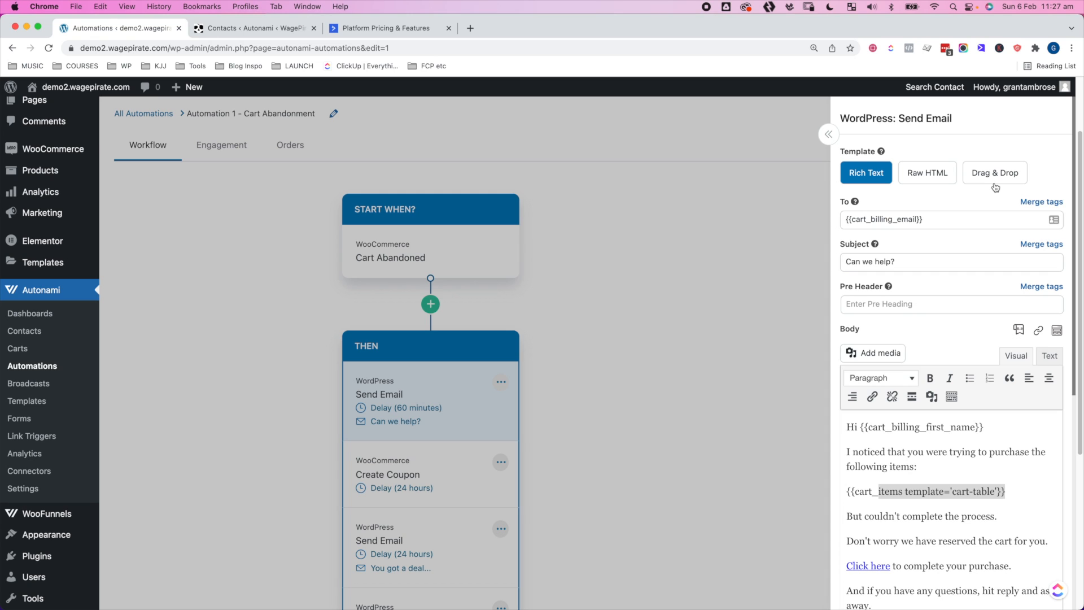
{"action": "left_click", "coordinate": [557, 235]}
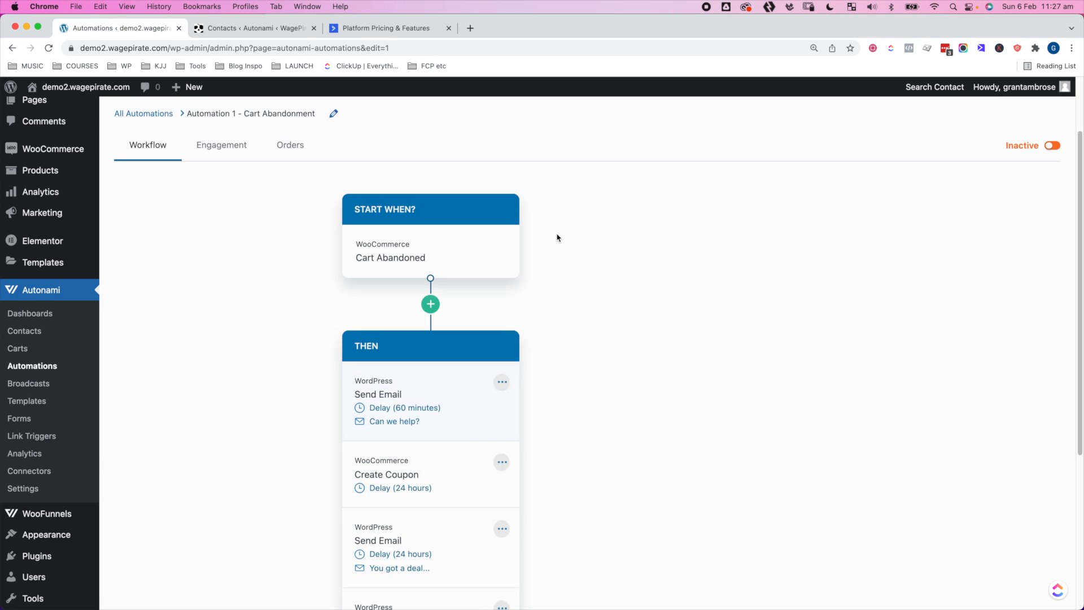
Review the Create Coupon action's settings and the coupon code placeholder in the "You got a deal..." email
{"action": "scroll", "coordinate": [537, 245], "scroll_direction": "down", "scroll_amount": 2}
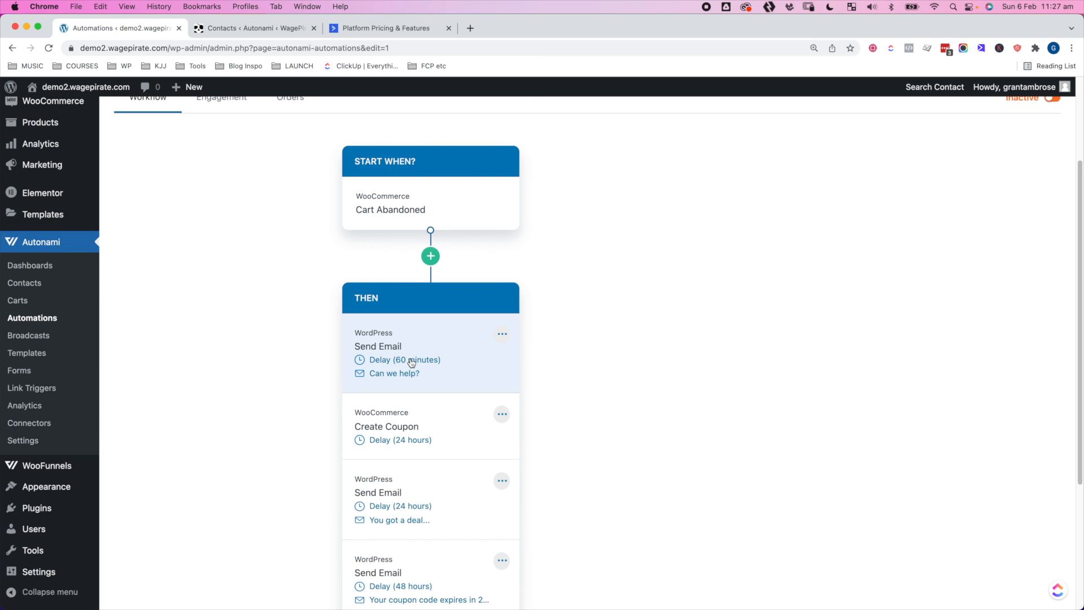
{"action": "left_click", "coordinate": [401, 434]}
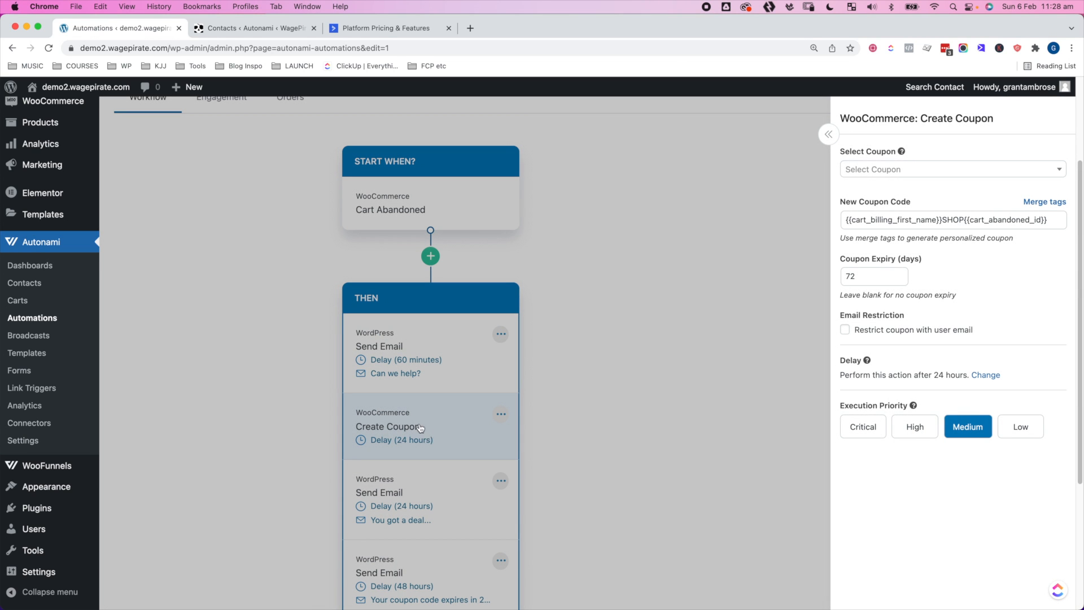
{"action": "left_click", "coordinate": [403, 490]}
{"action": "scroll", "coordinate": [927, 459], "scroll_direction": "down", "scroll_amount": 3}
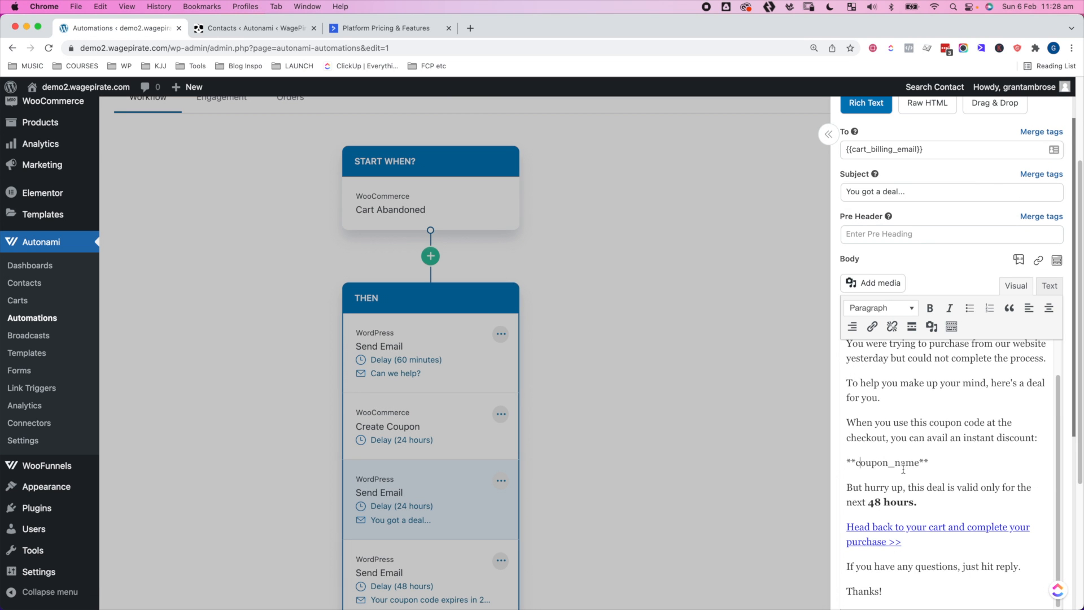
{"action": "left_click_drag", "start_coordinate": [929, 462], "coordinate": [845, 462]}
{"action": "left_click", "coordinate": [855, 462]}
{"action": "left_click", "coordinate": [680, 511]}
{"action": "scroll", "coordinate": [424, 491], "scroll_direction": "down", "scroll_amount": 2}
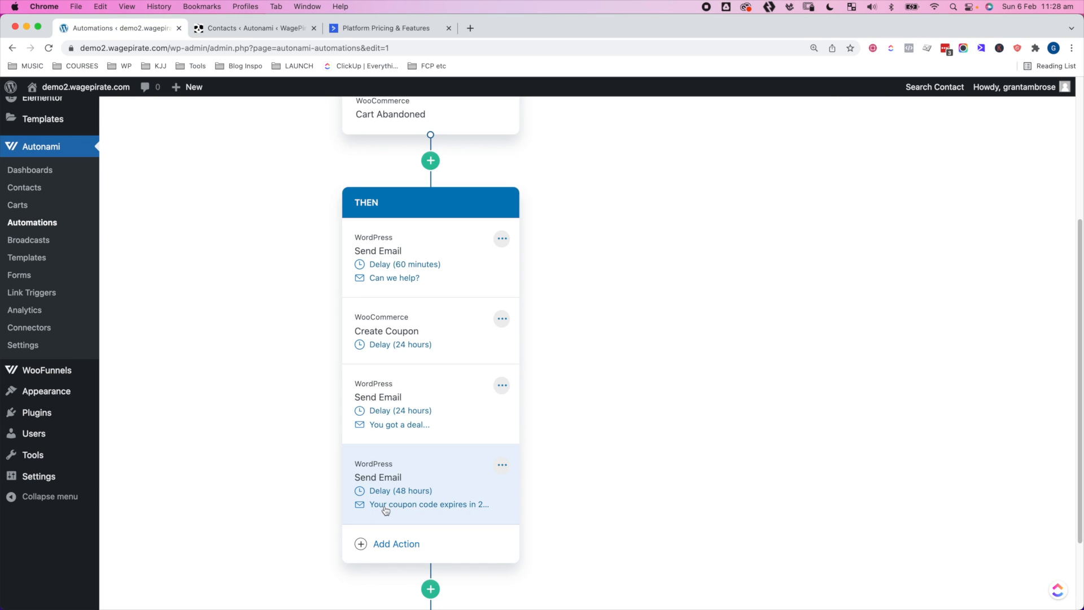
{"action": "scroll", "coordinate": [607, 477], "scroll_direction": "up", "scroll_amount": 1}
{"action": "scroll", "coordinate": [607, 478], "scroll_direction": "up", "scroll_amount": 5}
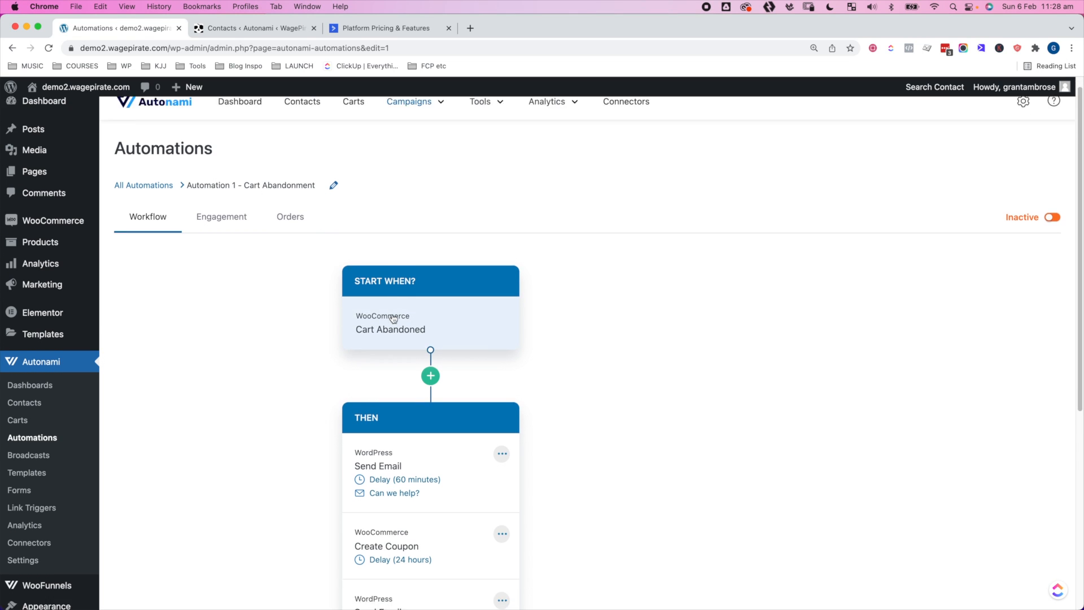
Browse the actions that can be added at the end of the workflow, covering Autonami, WordPress, WooCommerce, WooFunnels and Send Data
{"action": "scroll", "coordinate": [396, 350], "scroll_direction": "down", "scroll_amount": 3}
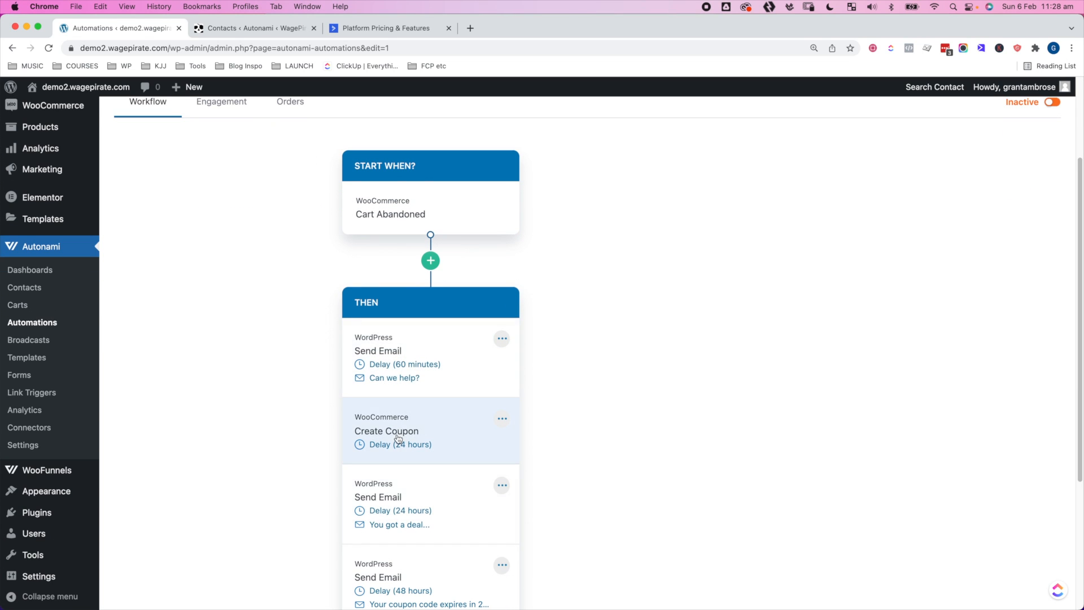
{"action": "scroll", "coordinate": [448, 340], "scroll_direction": "down", "scroll_amount": 4}
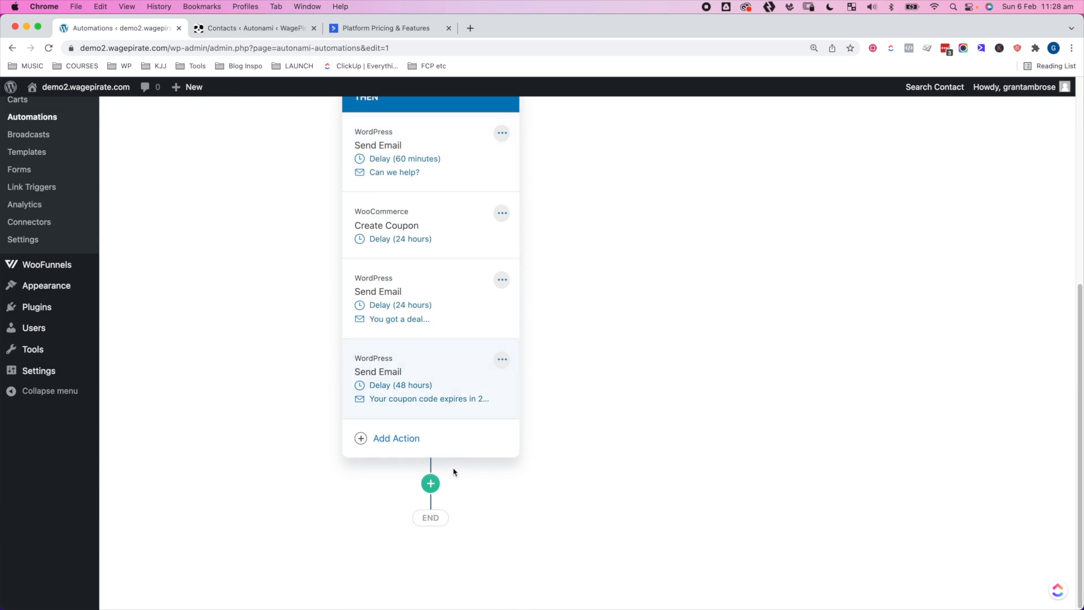
{"action": "left_click", "coordinate": [405, 441]}
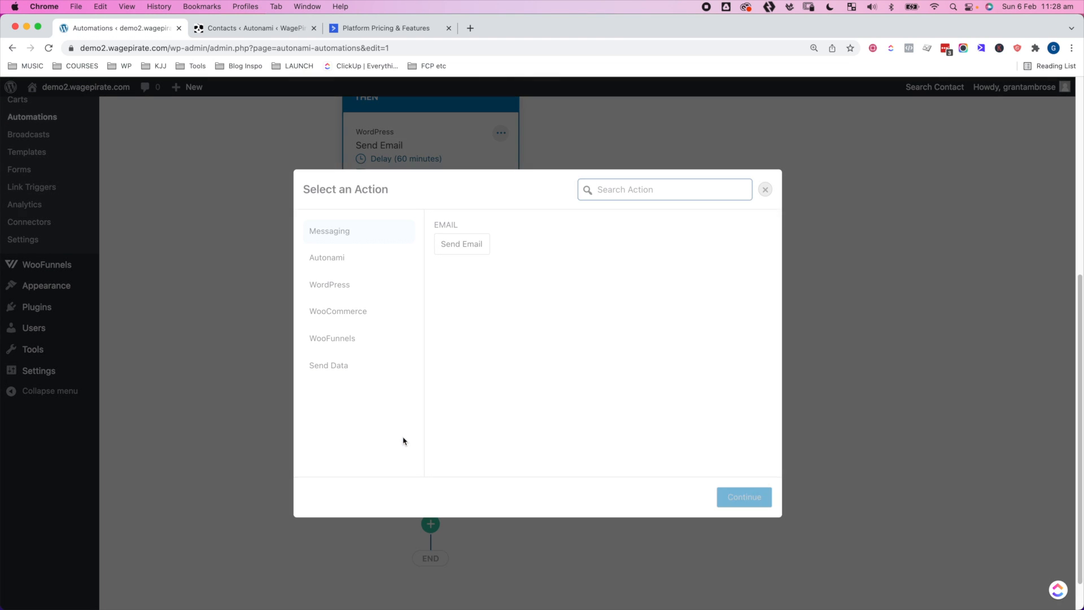
{"action": "left_click", "coordinate": [312, 260]}
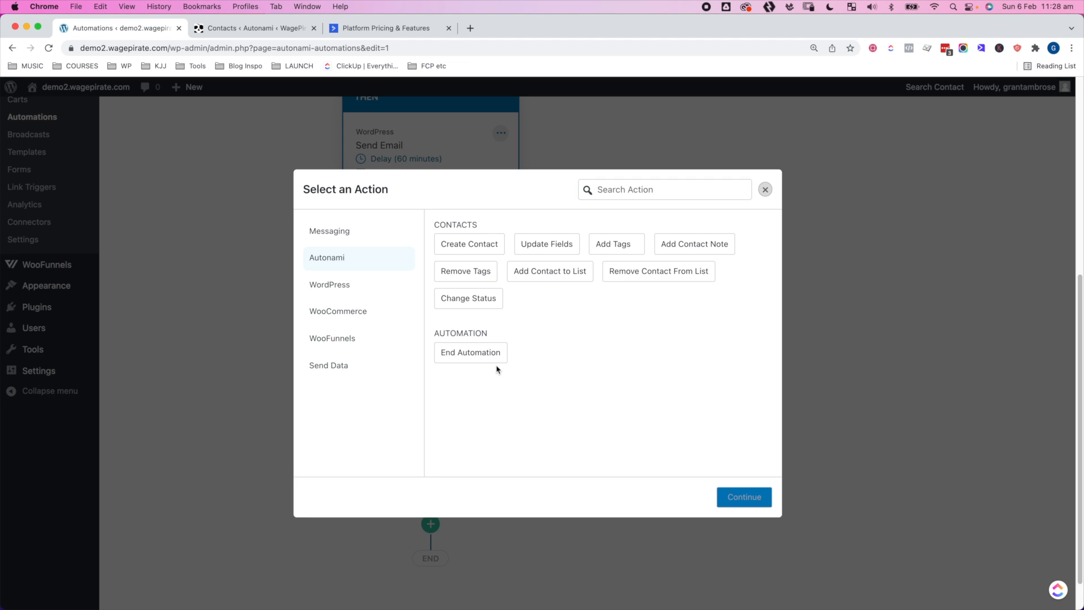
{"action": "left_click", "coordinate": [339, 284]}
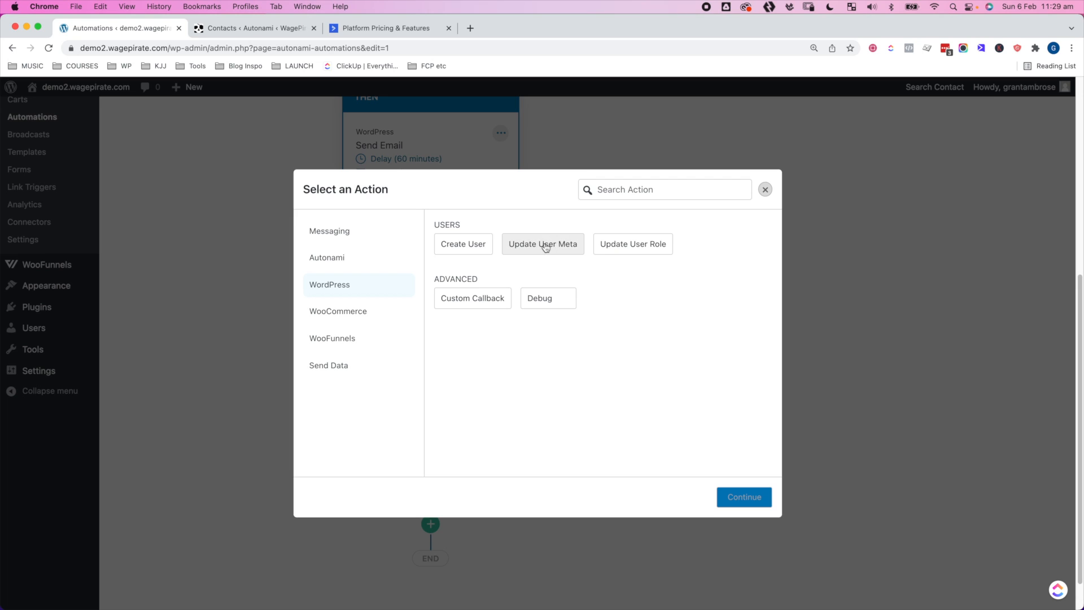
{"action": "left_click", "coordinate": [342, 320]}
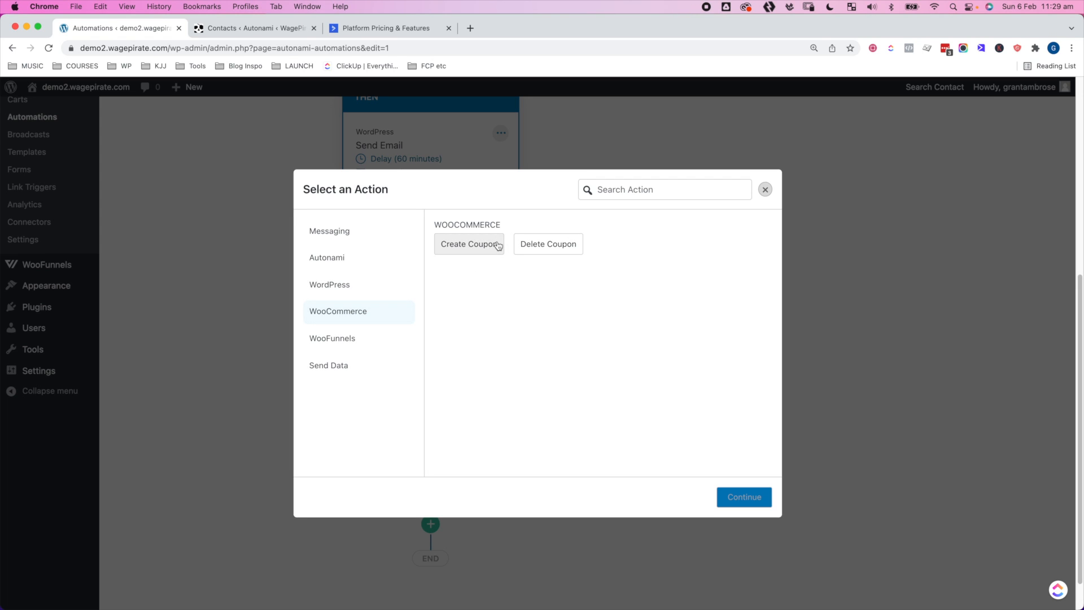
{"action": "left_click", "coordinate": [355, 336]}
{"action": "left_click", "coordinate": [344, 364]}
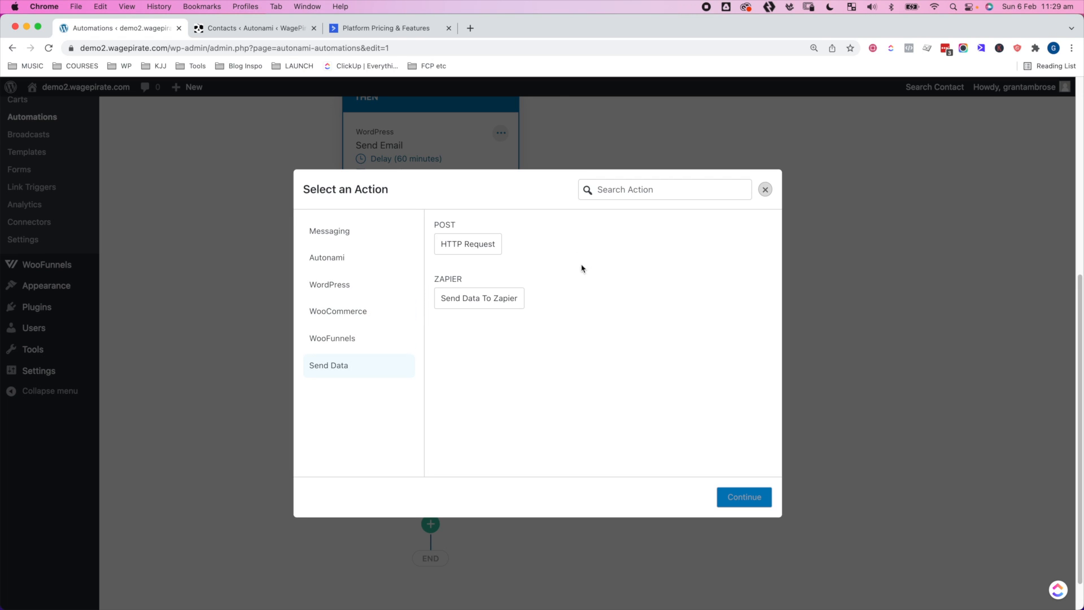
{"action": "left_click", "coordinate": [473, 244]}
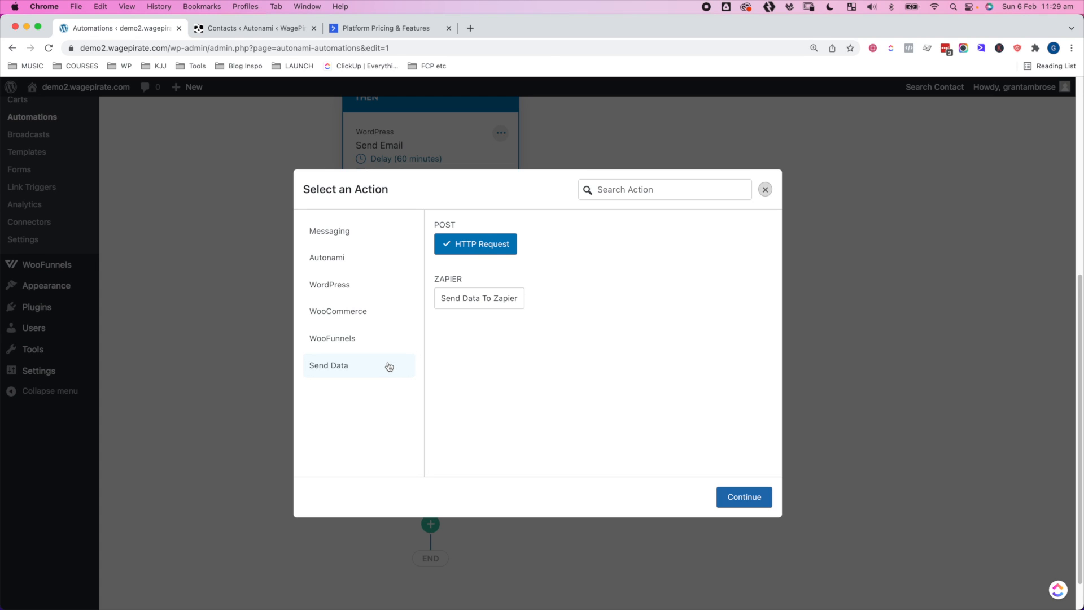
{"action": "left_click", "coordinate": [906, 297]}
Insert a conditional action between the Cart Abandoned trigger and the first email action of the workflow
{"action": "scroll", "coordinate": [905, 295], "scroll_direction": "up", "scroll_amount": 5}
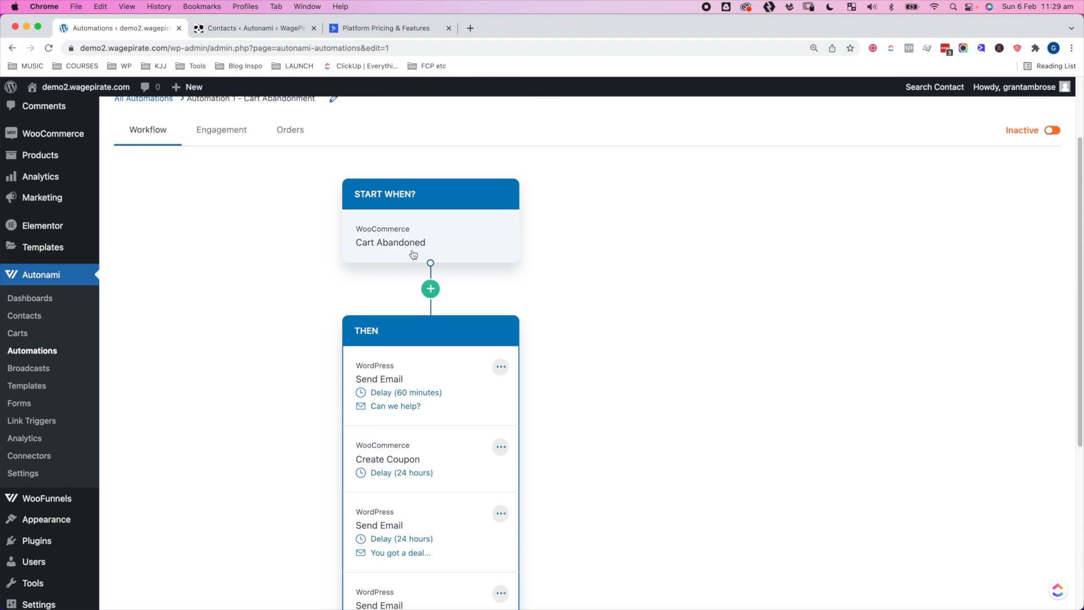
{"action": "left_click", "coordinate": [427, 288]}
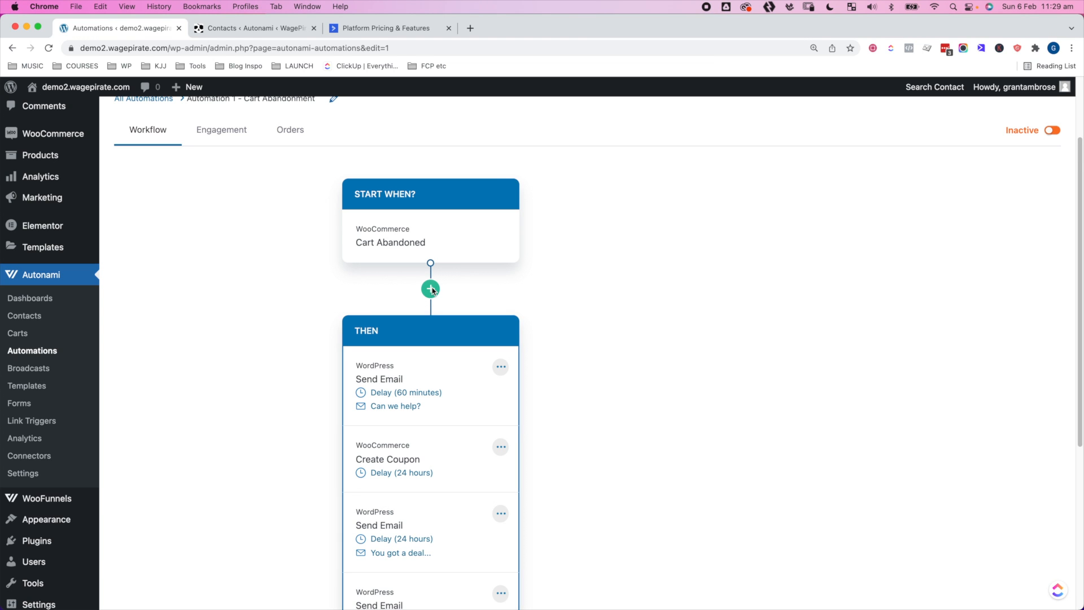
{"action": "left_click", "coordinate": [567, 382]}
Define the condition as Cart Total is greater than 100 and close the condition settings
{"action": "left_click", "coordinate": [884, 186]}
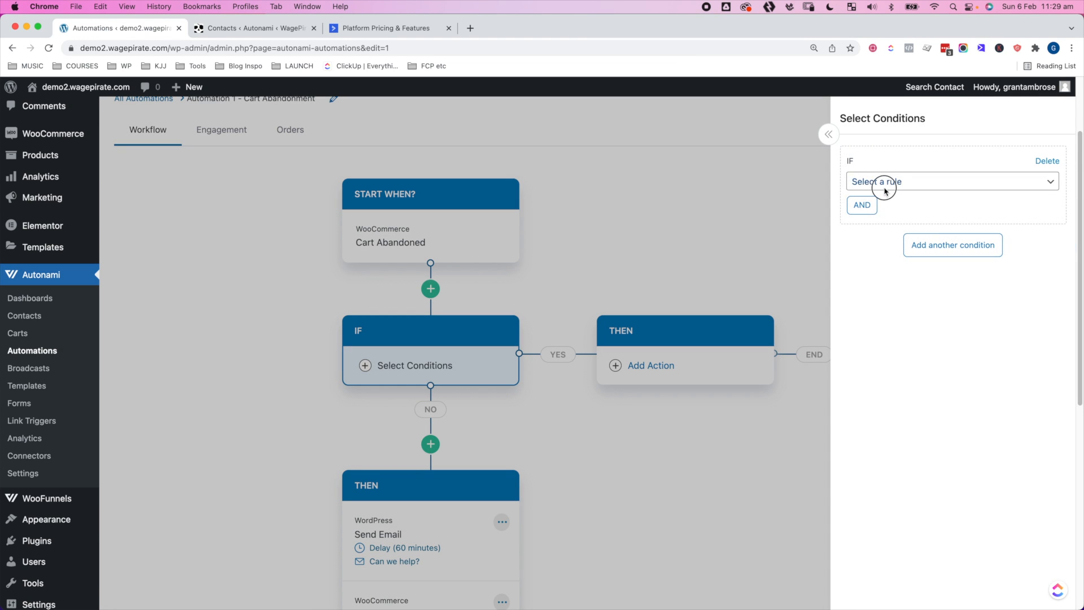
{"action": "left_click", "coordinate": [895, 211]}
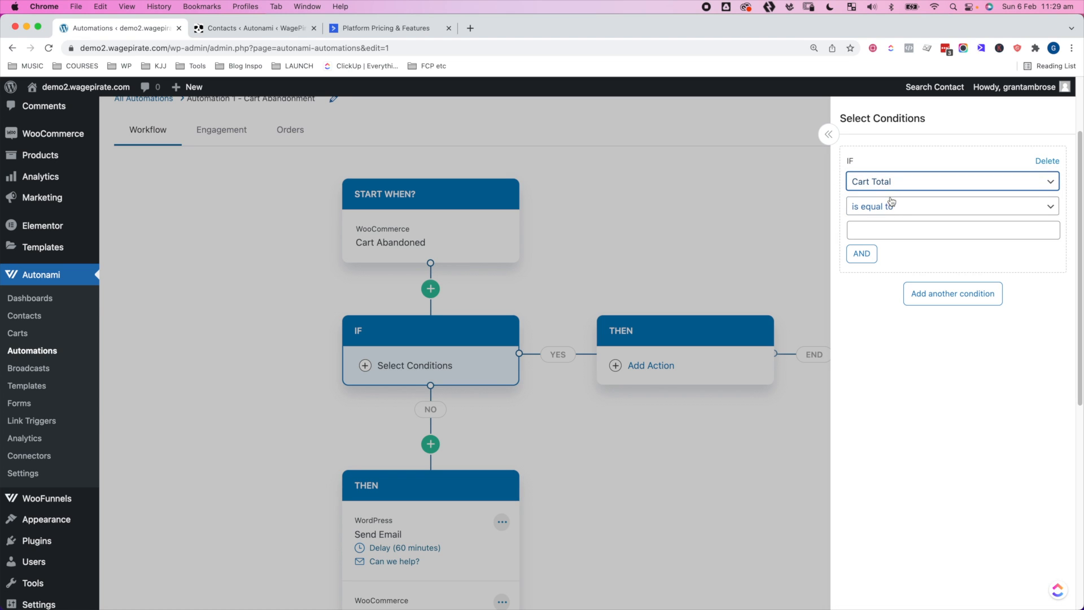
{"action": "left_click", "coordinate": [887, 209]}
{"action": "left_click", "coordinate": [894, 235]}
{"action": "left_click", "coordinate": [894, 231]}
{"action": "type", "text": "100"}
{"action": "left_click", "coordinate": [495, 273]}
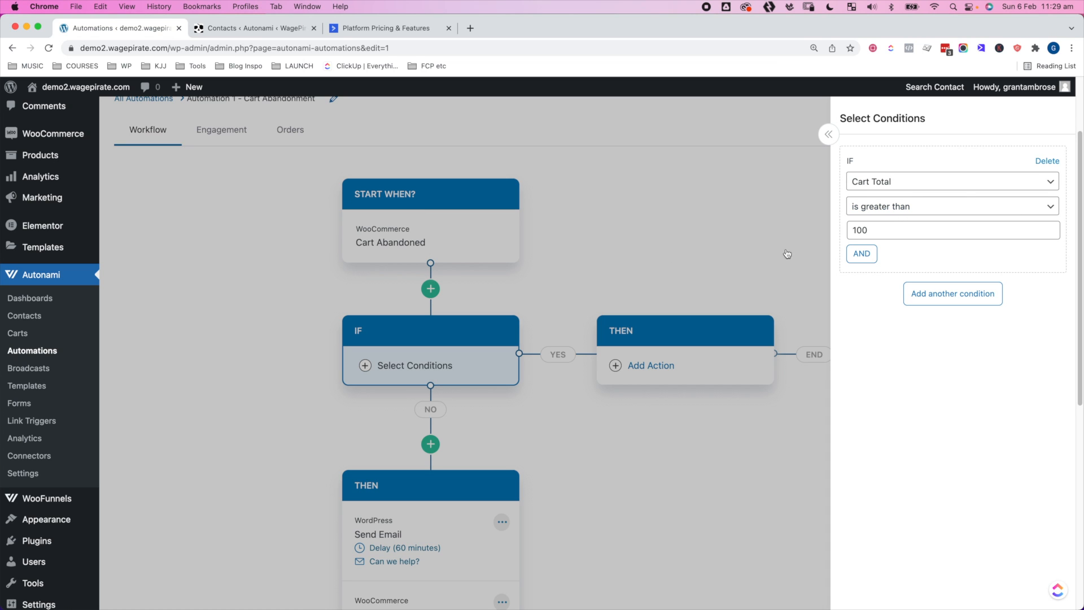
{"action": "left_click", "coordinate": [624, 254]}
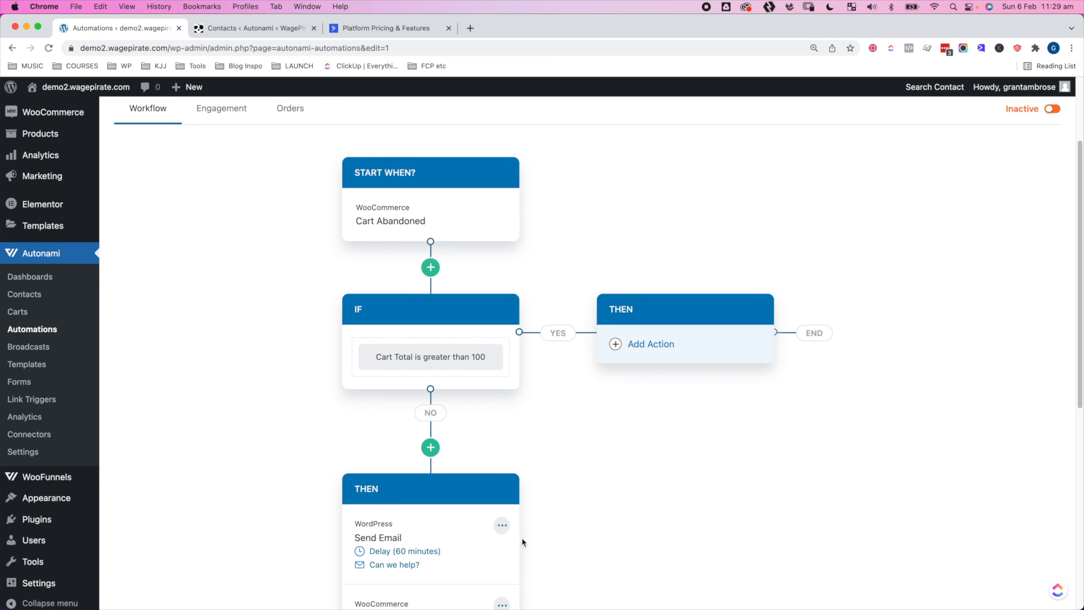
Copy the "Can we help?" email action from the No branch into the condition's Yes branch
{"action": "scroll", "coordinate": [456, 564], "scroll_direction": "down", "scroll_amount": 3}
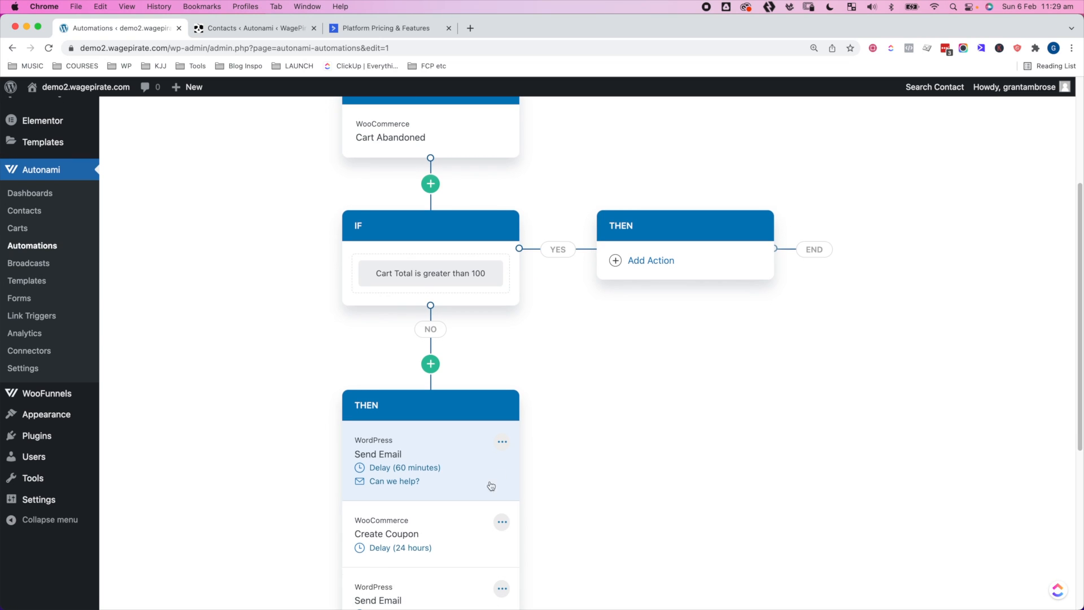
{"action": "scroll", "coordinate": [458, 527], "scroll_direction": "down", "scroll_amount": 1}
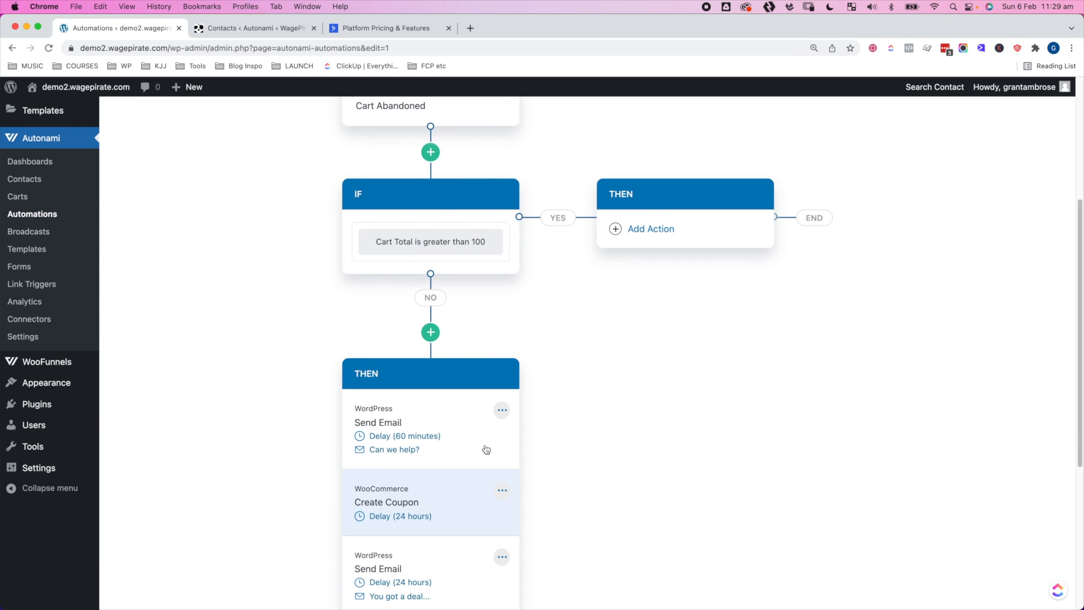
{"action": "left_click", "coordinate": [502, 411]}
{"action": "left_click", "coordinate": [545, 416]}
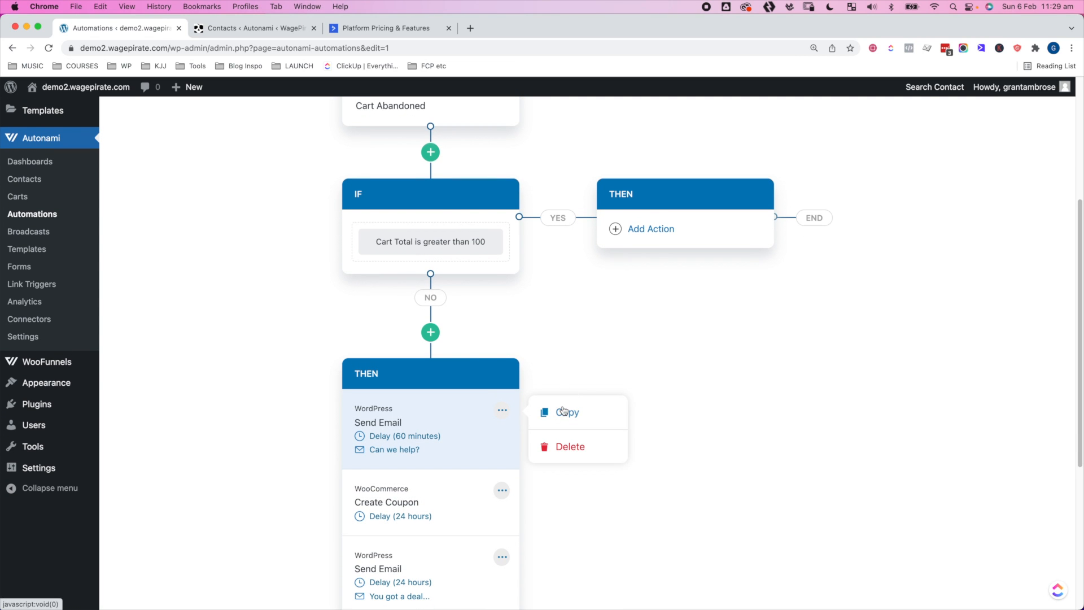
{"action": "left_click", "coordinate": [656, 244]}
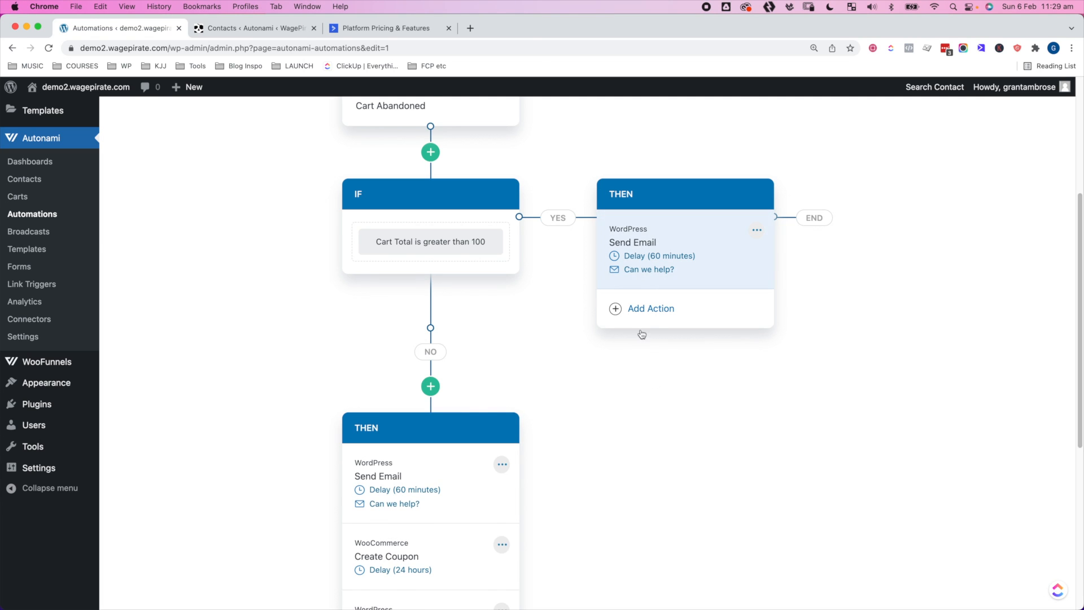
Copy the Create Coupon action from the No branch to below the email in the Yes branch
{"action": "scroll", "coordinate": [473, 532], "scroll_direction": "down", "scroll_amount": 1}
{"action": "left_click", "coordinate": [504, 500]}
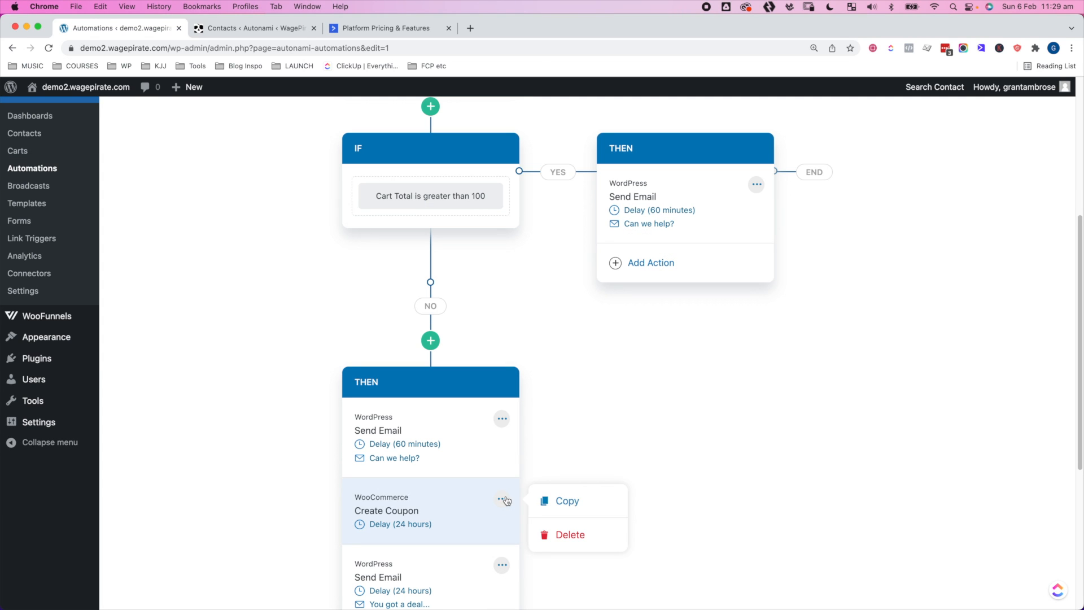
{"action": "left_click", "coordinate": [592, 502]}
{"action": "left_click", "coordinate": [637, 309]}
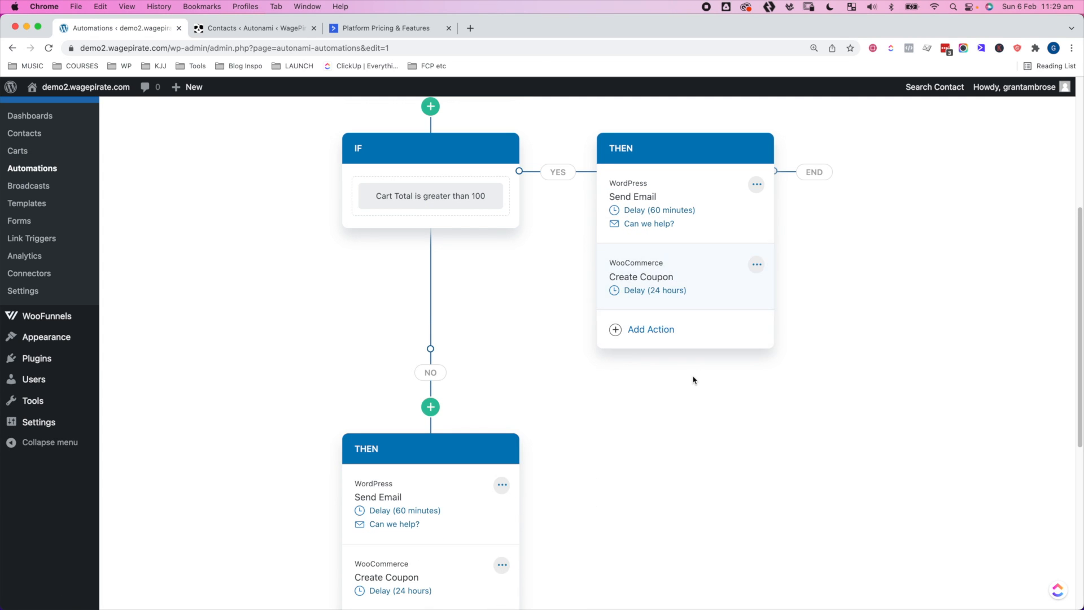
Review the settings of the copied "Can we help?" email and Create Coupon actions in the Yes branch
{"action": "scroll", "coordinate": [431, 201], "scroll_direction": "up", "scroll_amount": 5}
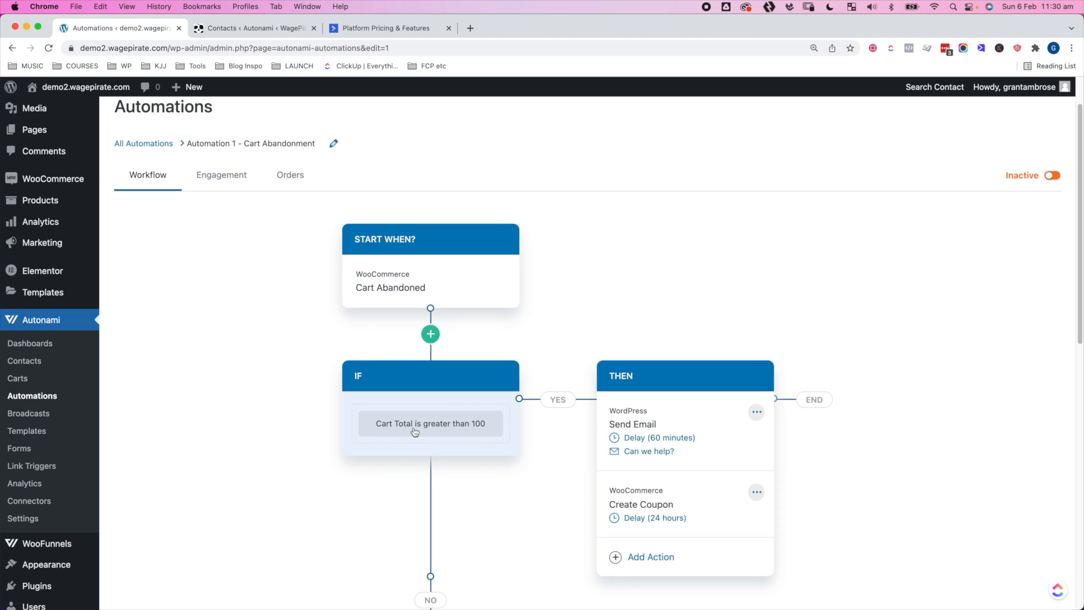
{"action": "left_click", "coordinate": [695, 434]}
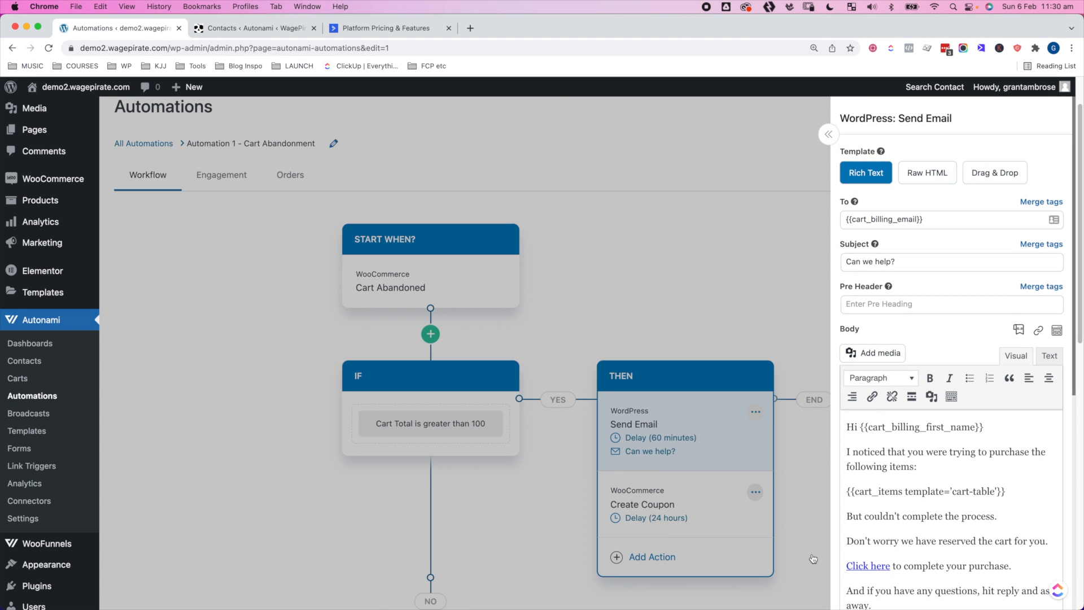
{"action": "left_click", "coordinate": [813, 559]}
{"action": "left_click", "coordinate": [691, 504]}
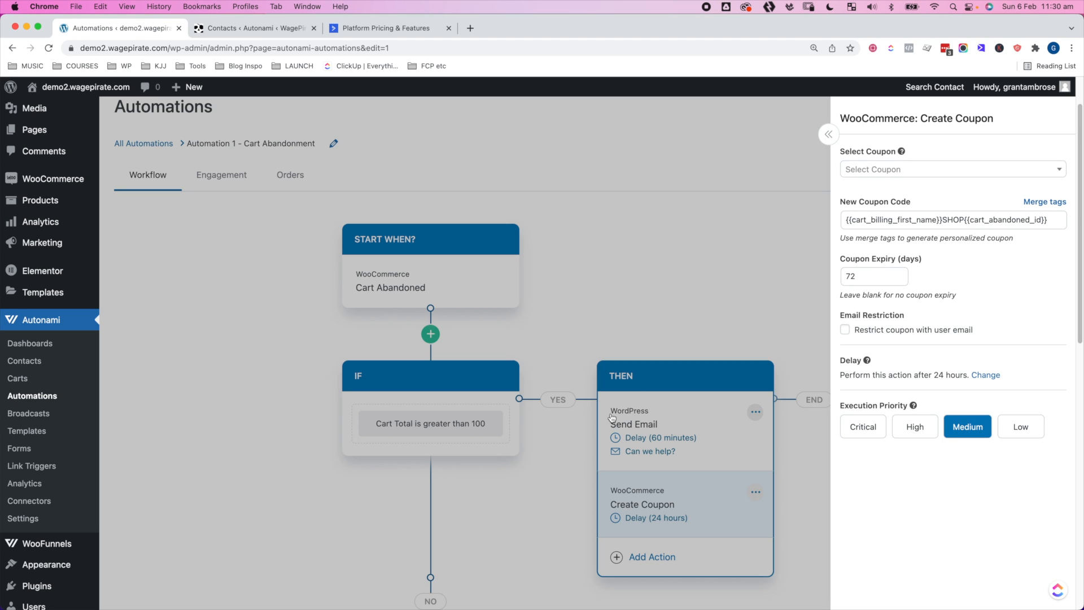
{"action": "left_click", "coordinate": [536, 284]}
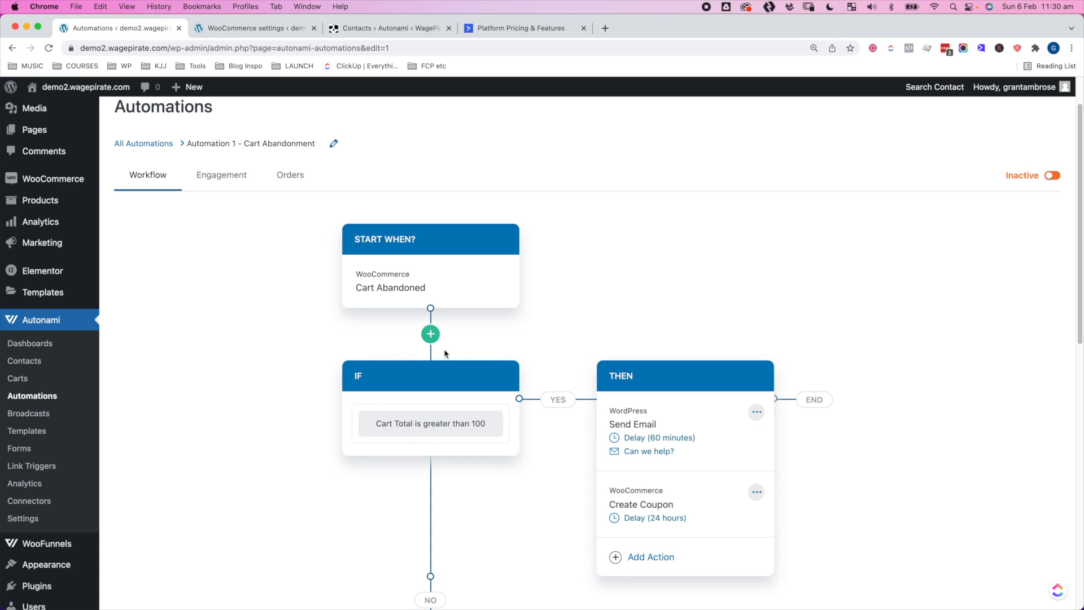
Return to the automations list and create a new automation named "Order - Processing"
{"action": "left_click", "coordinate": [39, 395]}
{"action": "left_click", "coordinate": [1039, 202]}
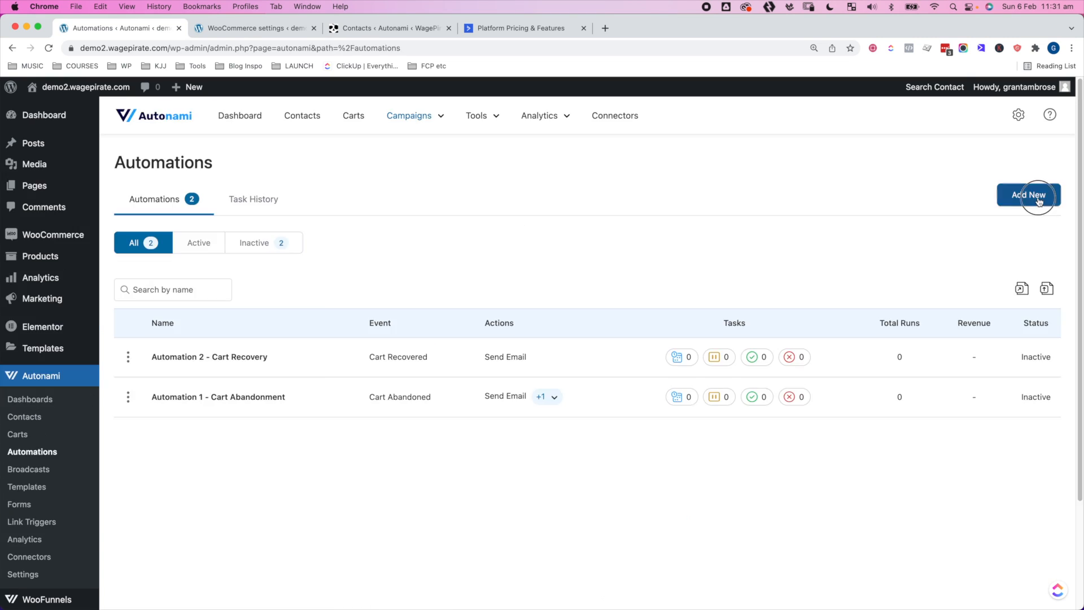
{"action": "type", "text": "Order - Processi"}
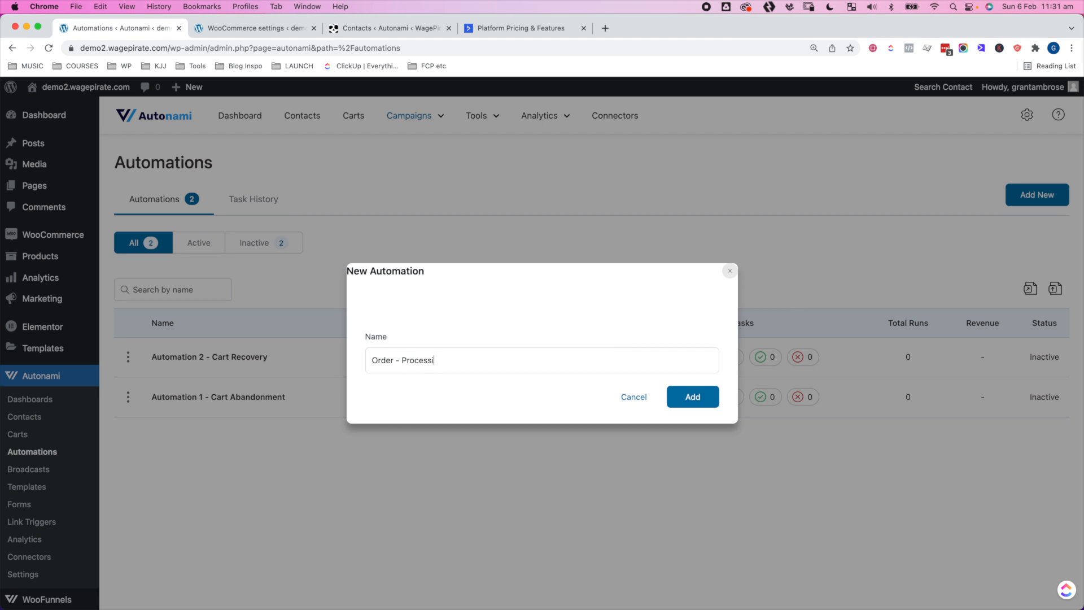
{"action": "type", "text": "ng"}
{"action": "left_click", "coordinate": [698, 413]}
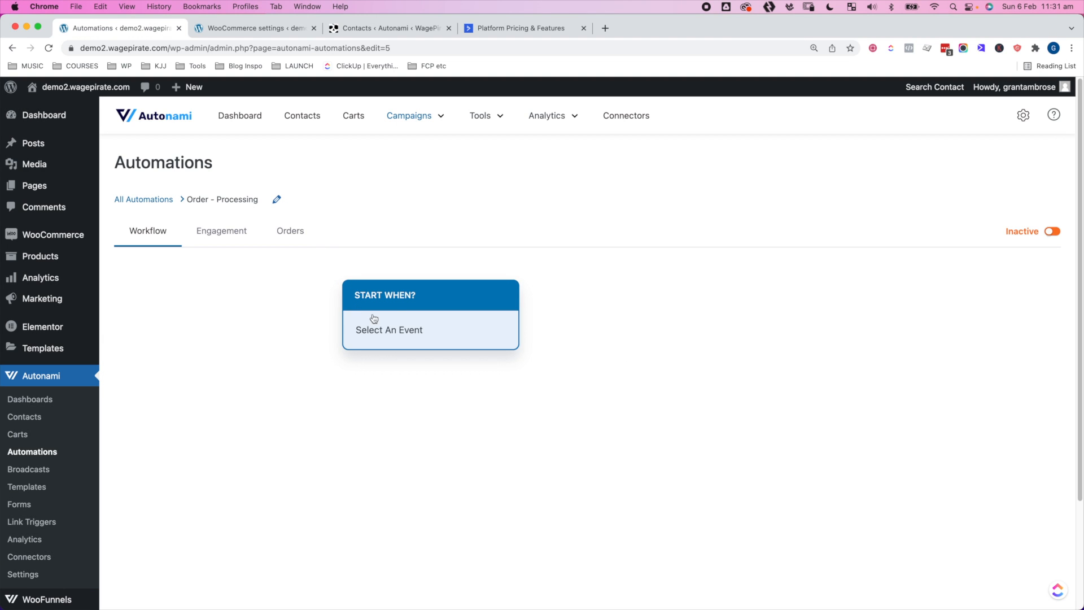
Set the automation's trigger to the WooCommerce event Order Status Changed, with the To Status as Processing
{"action": "left_click", "coordinate": [382, 329]}
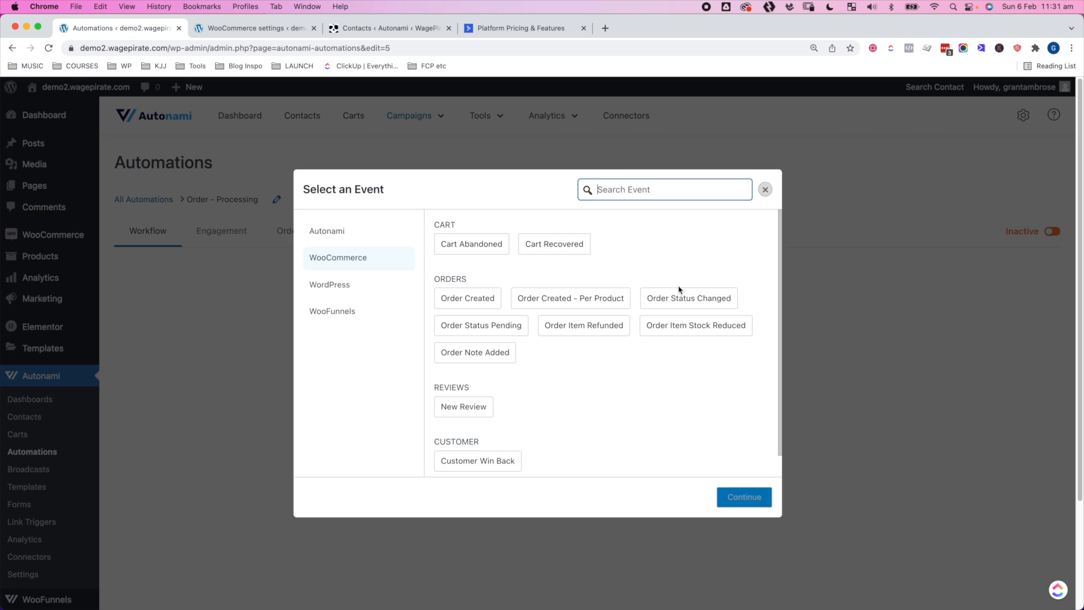
{"action": "left_click", "coordinate": [661, 299]}
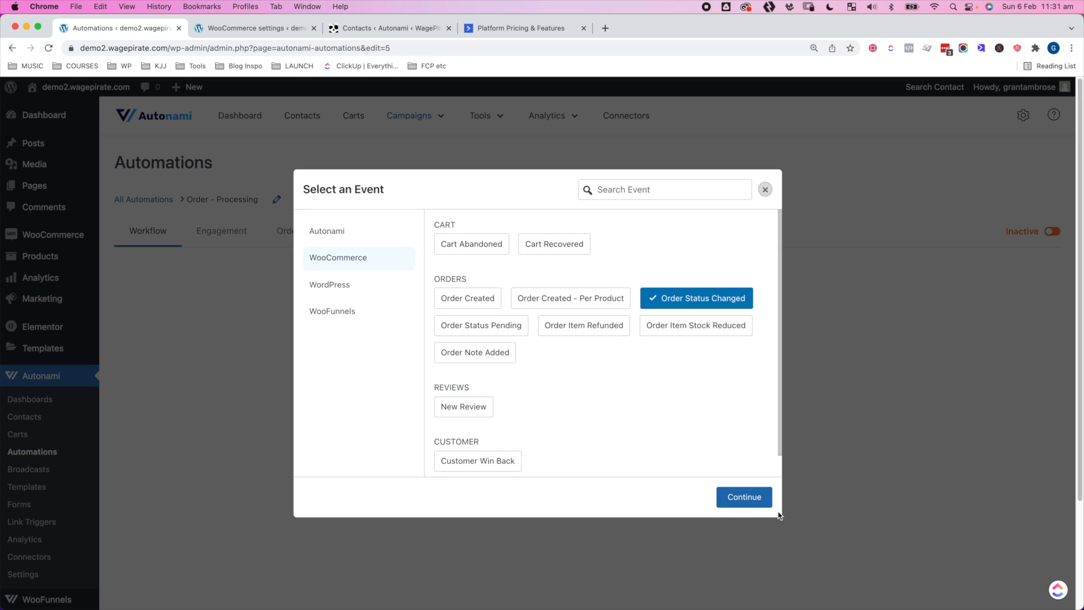
{"action": "left_click", "coordinate": [752, 498]}
{"action": "left_click", "coordinate": [1035, 176]}
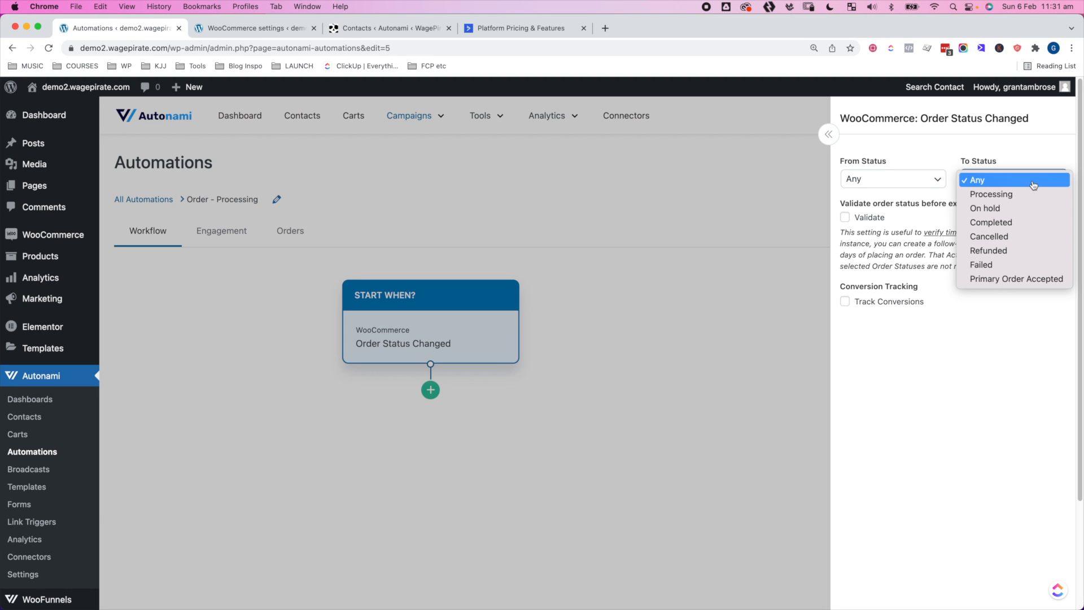
{"action": "left_click", "coordinate": [1016, 194]}
{"action": "left_click", "coordinate": [728, 304]}
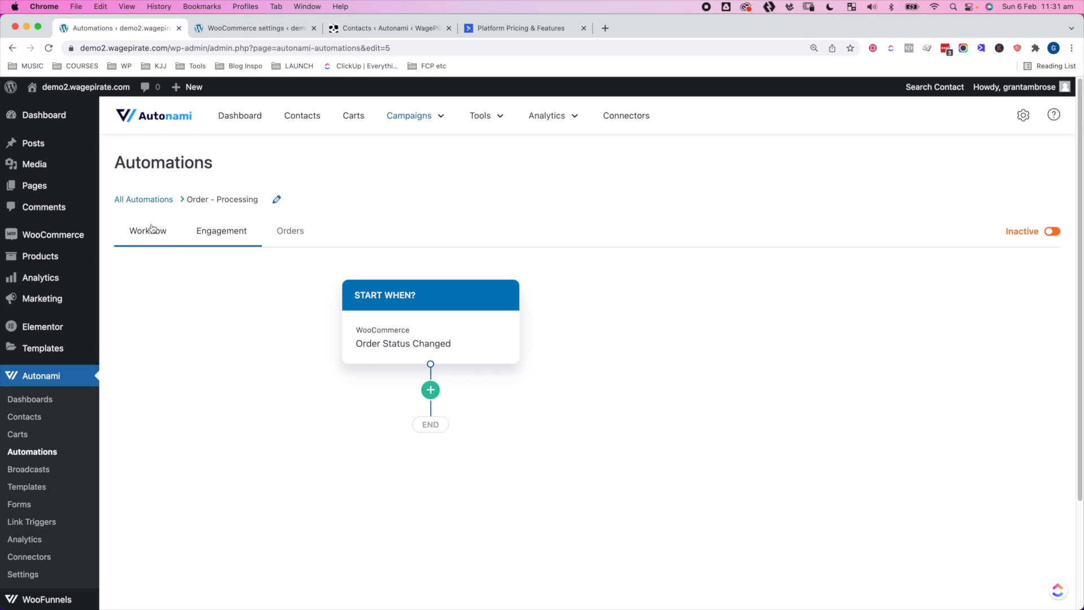
Add a conditional action after the Order Status Changed trigger that checks the Is First Order rule
{"action": "left_click", "coordinate": [432, 391]}
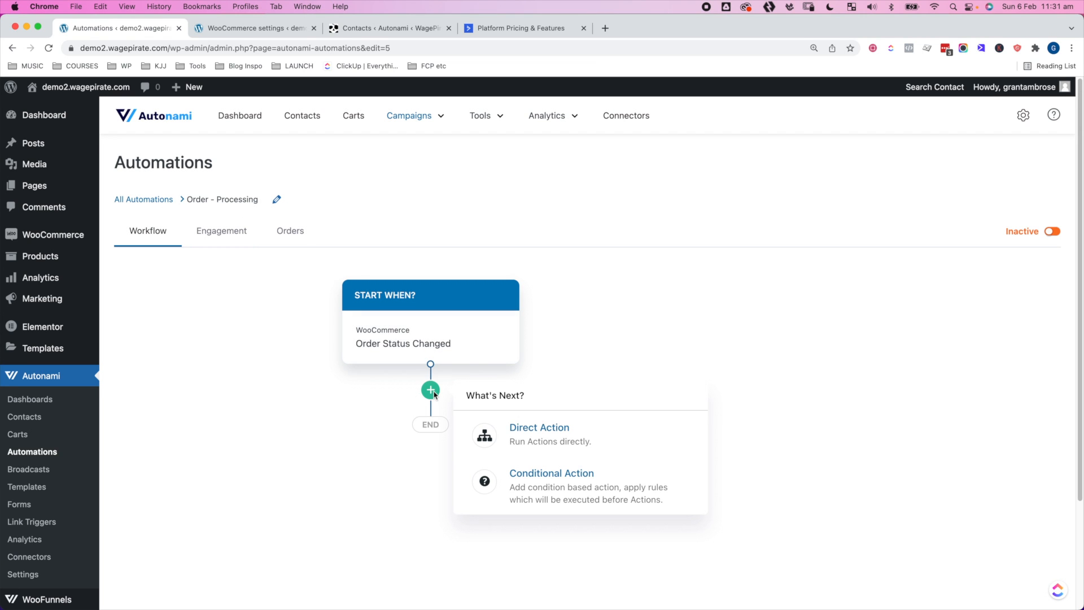
{"action": "left_click", "coordinate": [550, 484]}
{"action": "left_click", "coordinate": [997, 184]}
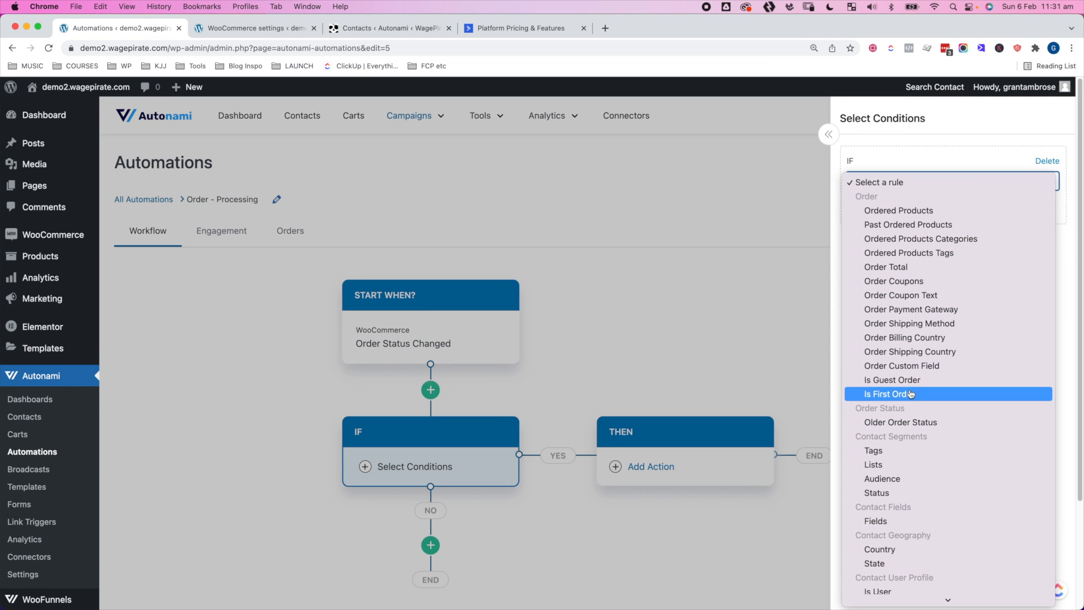
{"action": "left_click", "coordinate": [901, 396]}
{"action": "left_click", "coordinate": [652, 418]}
Add a direct Send Email action on the No branch of the first-order condition
{"action": "scroll", "coordinate": [412, 418], "scroll_direction": "down", "scroll_amount": 1}
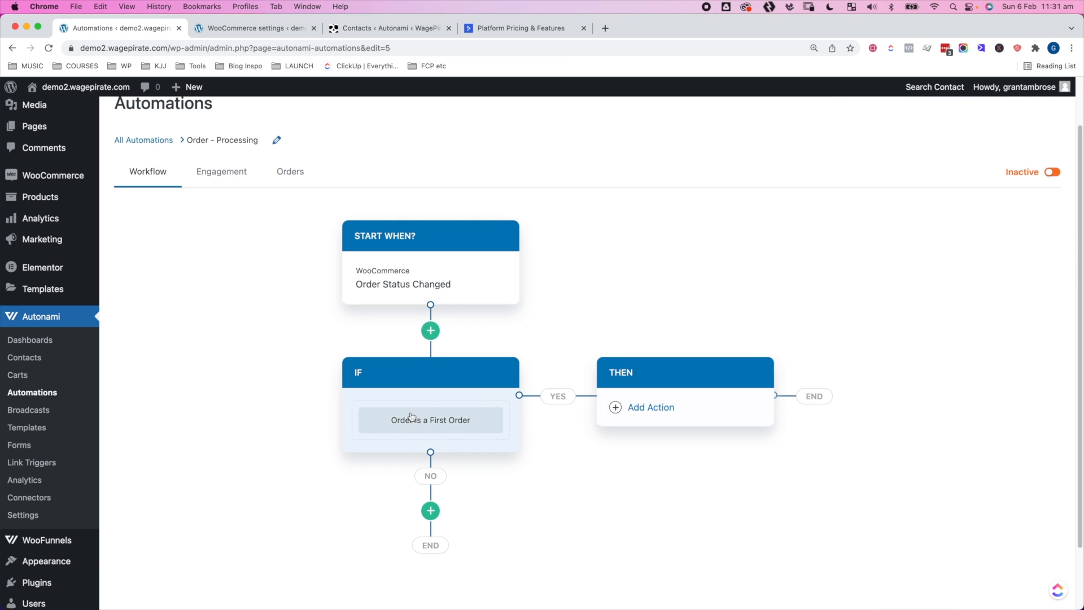
{"action": "left_click", "coordinate": [431, 511]}
{"action": "left_click", "coordinate": [562, 557]}
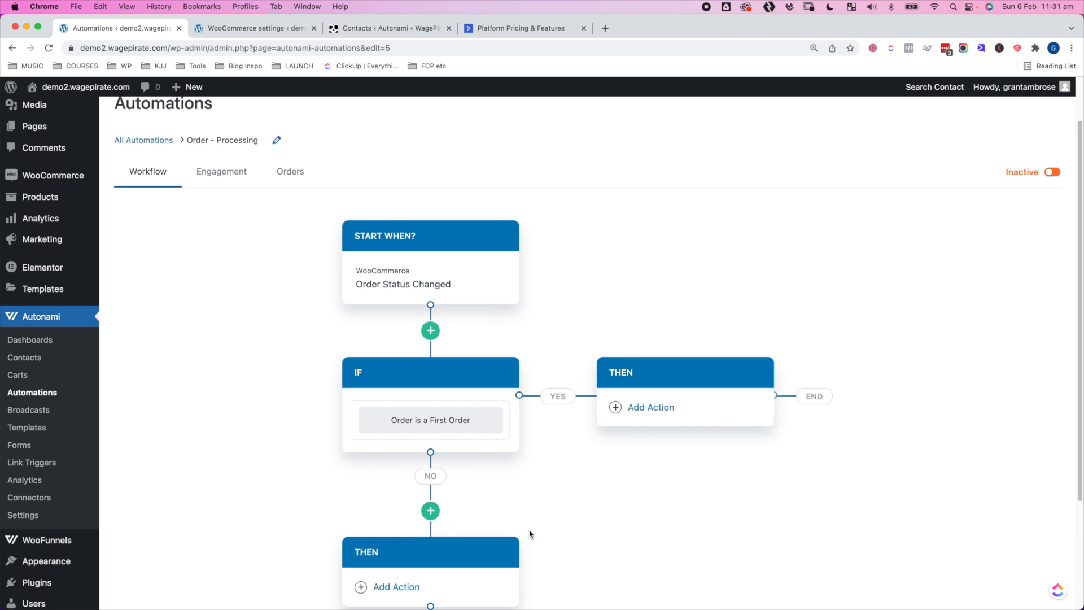
{"action": "scroll", "coordinate": [430, 565], "scroll_direction": "down", "scroll_amount": 2}
{"action": "left_click", "coordinate": [415, 497]}
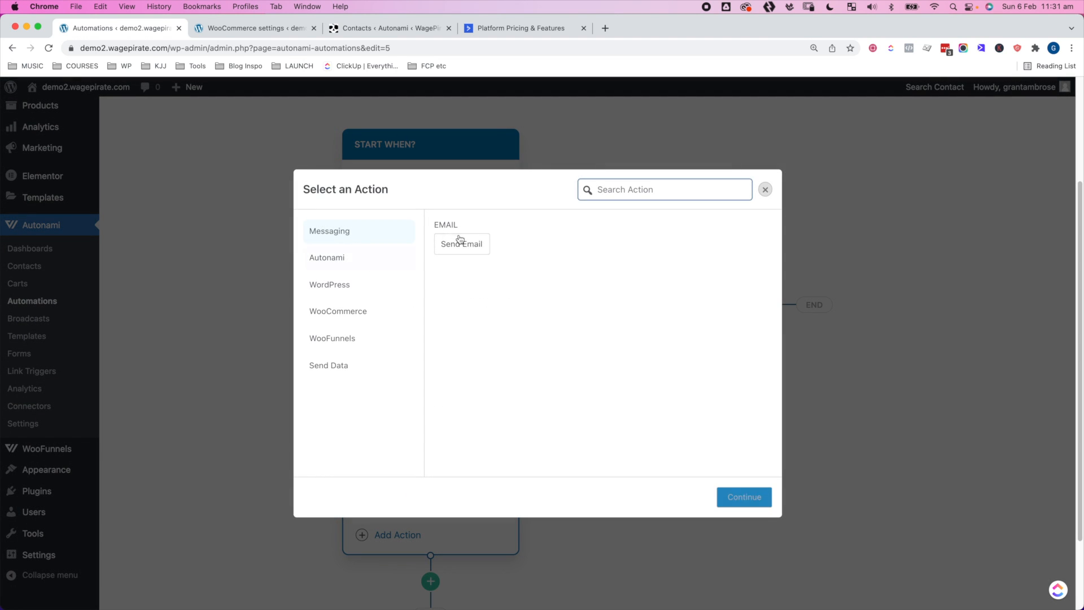
{"action": "left_click", "coordinate": [460, 244]}
{"action": "left_click", "coordinate": [736, 493]}
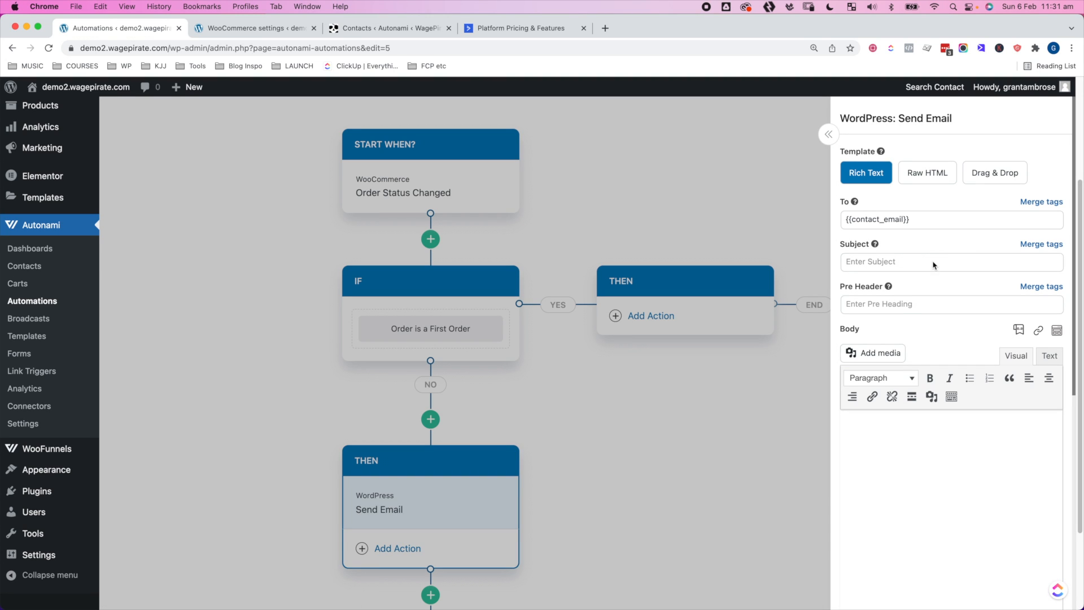
Set the email subject to "Order Receipt: {{order_id}}", taking the order ID from the merge tags
{"action": "left_click", "coordinate": [926, 261]}
{"action": "type", "text": "Order Receipt:"}
{"action": "left_click", "coordinate": [1033, 246]}
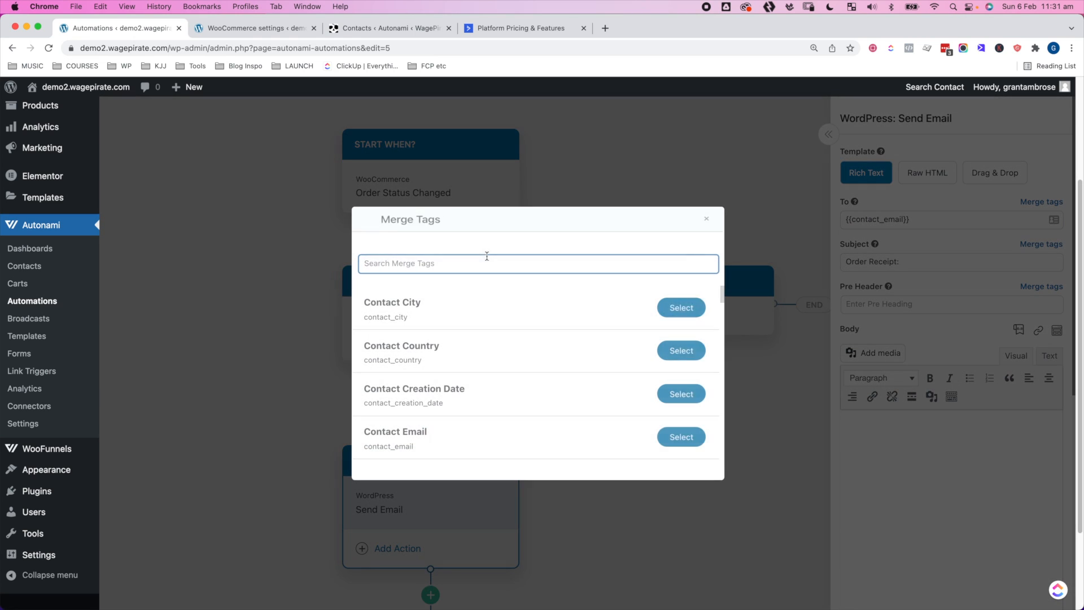
{"action": "left_click", "coordinate": [484, 261]}
{"action": "type", "text": "id"}
{"action": "left_click", "coordinate": [677, 391]}
{"action": "left_click", "coordinate": [924, 261]}
{"action": "key", "text": "super+v"}
{"action": "left_click", "coordinate": [918, 304]}
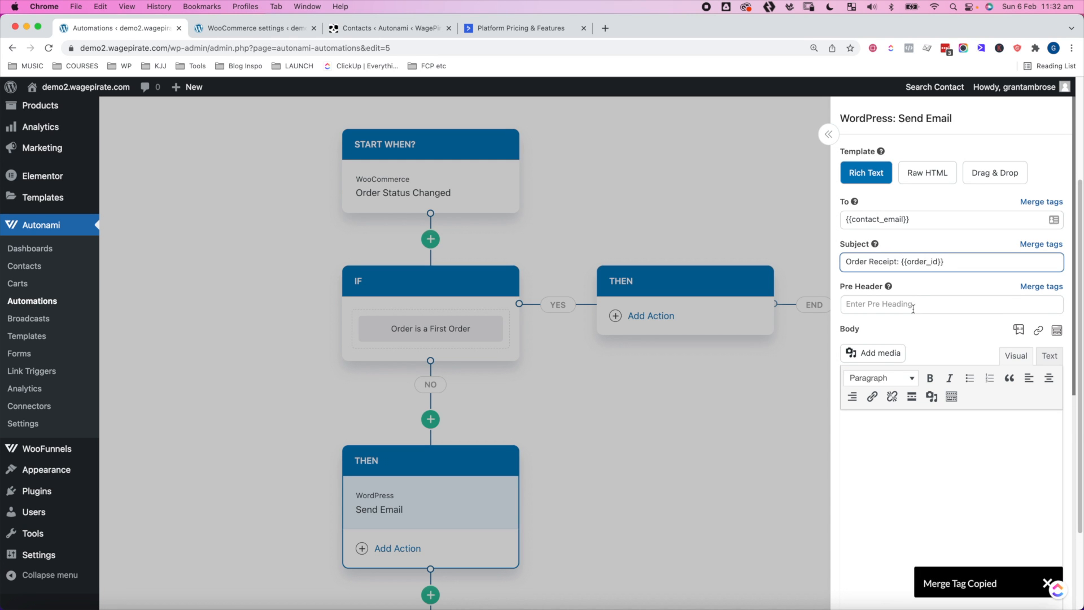
Complete the receipt body below the order-change note with the Order Items merge tag in WooCommerce Order Summary Layout, followed by "Thanks!"
{"action": "scroll", "coordinate": [918, 450], "scroll_direction": "down", "scroll_amount": 2}
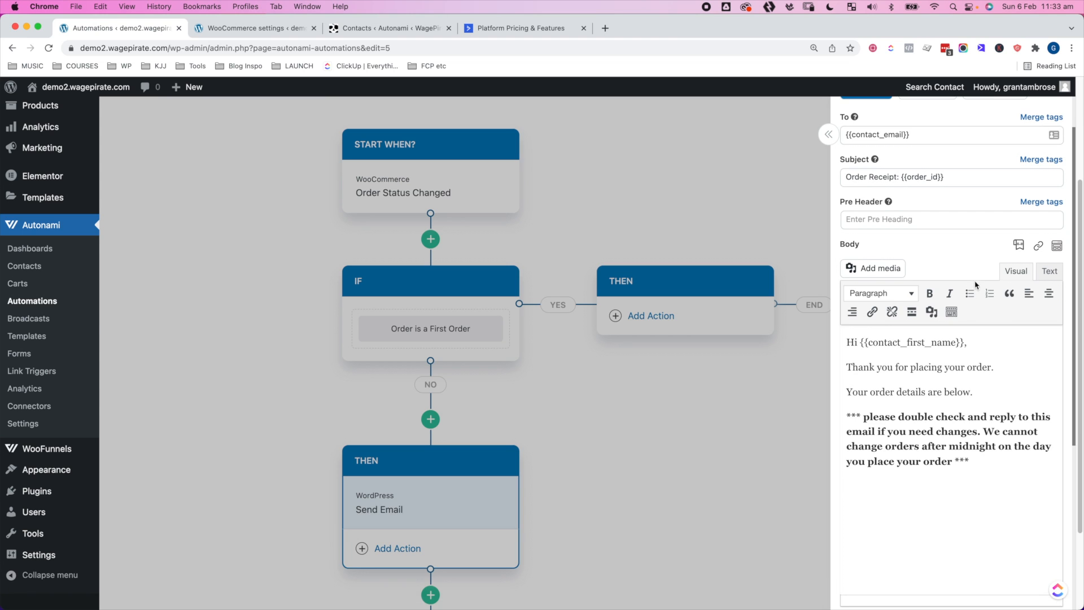
{"action": "left_click", "coordinate": [1019, 249]}
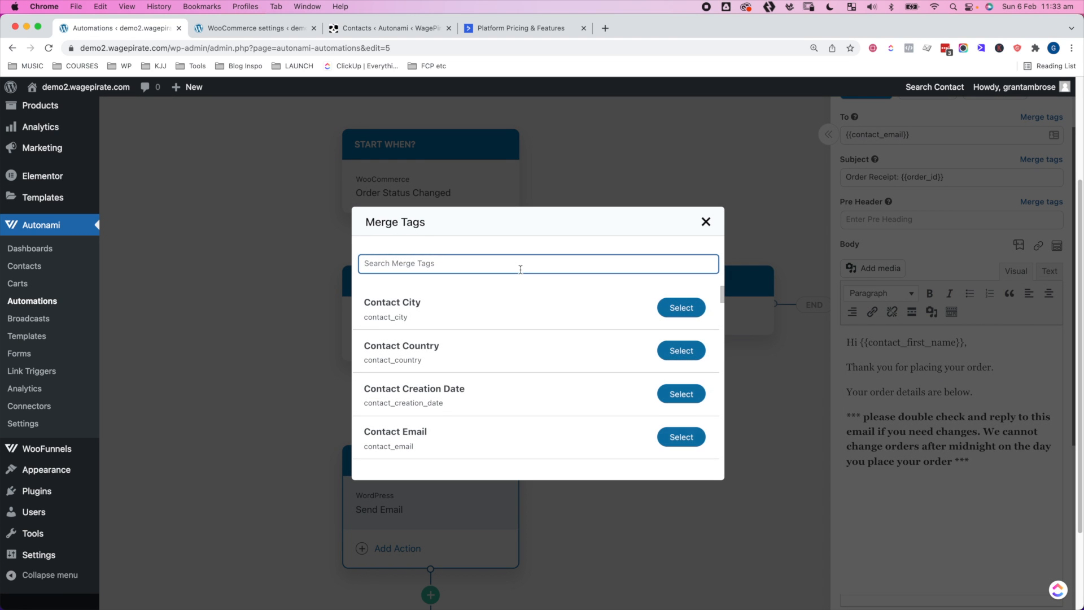
{"action": "type", "text": "order it"}
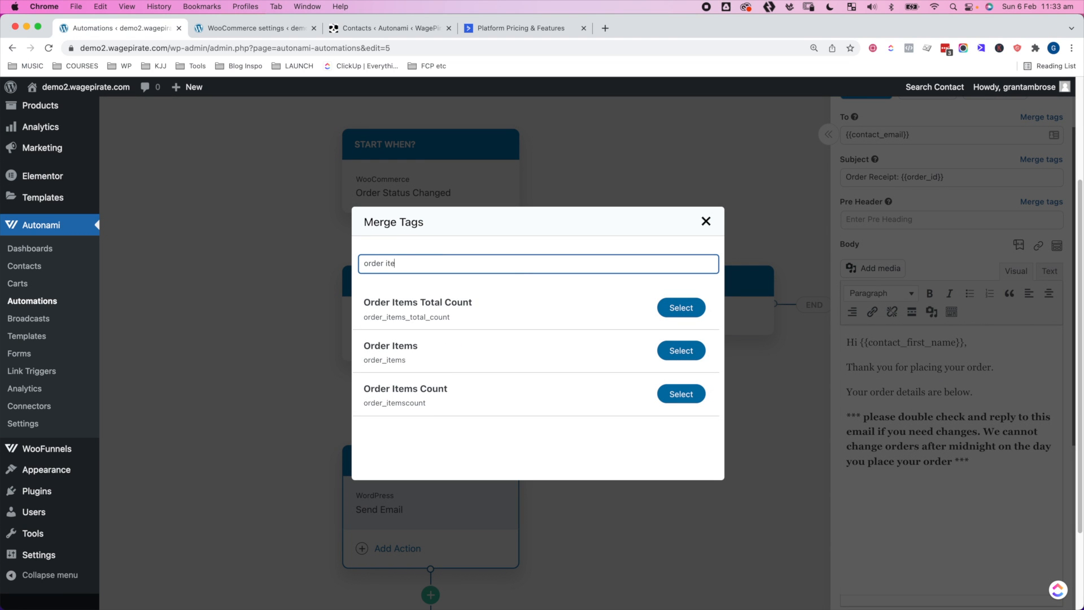
{"action": "type", "text": "e"}
{"action": "left_click", "coordinate": [682, 351]}
{"action": "left_click", "coordinate": [517, 314]}
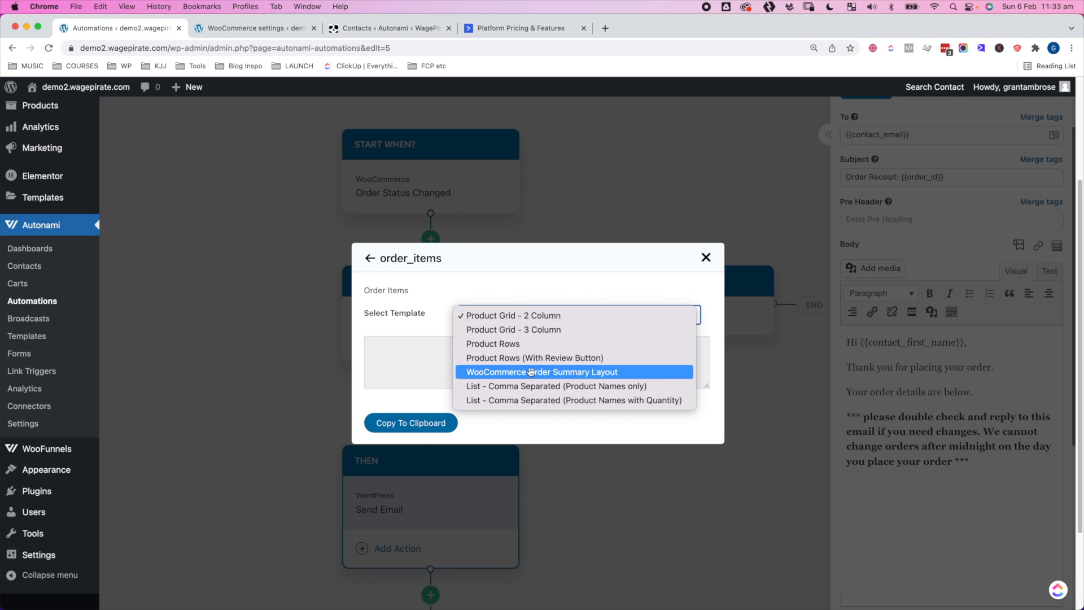
{"action": "left_click", "coordinate": [556, 371]}
{"action": "left_click", "coordinate": [423, 423]}
{"action": "left_click", "coordinate": [941, 486]}
{"action": "key", "text": "super+v"}
{"action": "key", "text": "Return"}
{"action": "type", "text": "Thanks!"}
Generate a preview of the order receipt email, look through its order table and close it
{"action": "scroll", "coordinate": [980, 528], "scroll_direction": "down", "scroll_amount": 5}
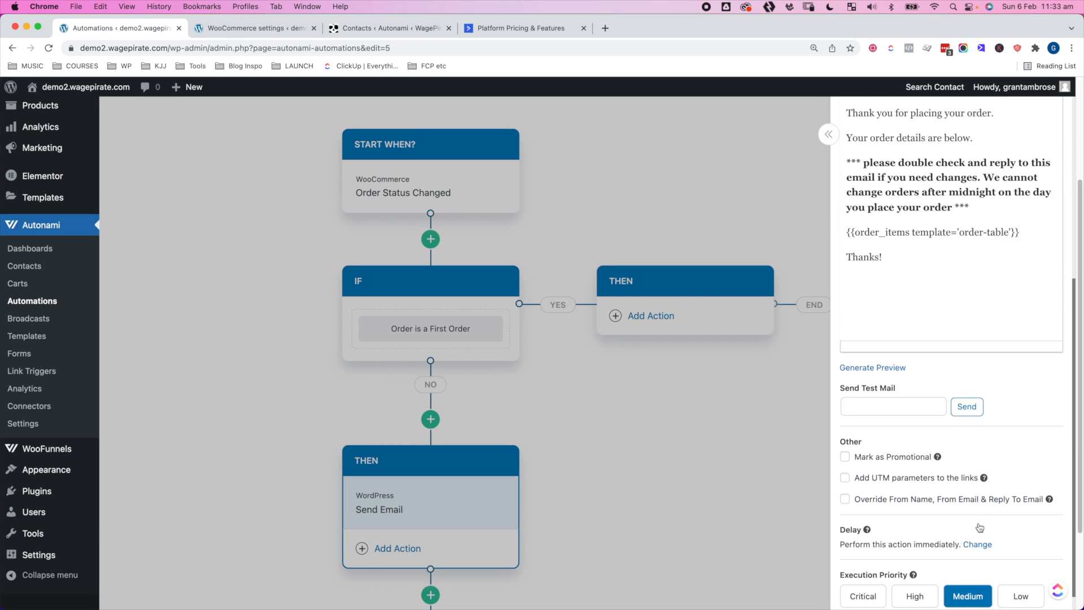
{"action": "left_click", "coordinate": [879, 368]}
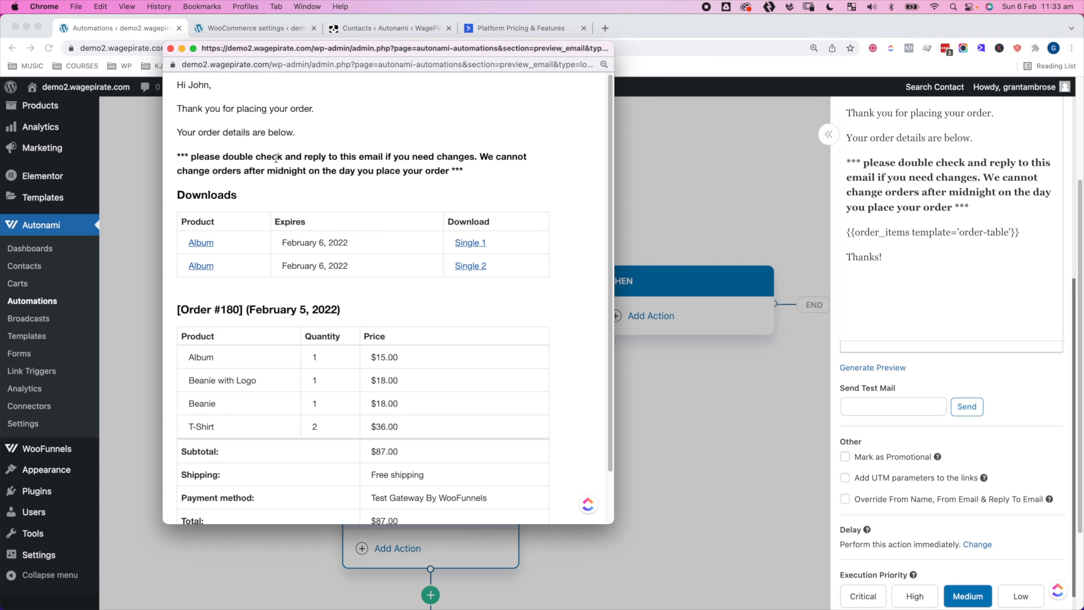
{"action": "scroll", "coordinate": [402, 401], "scroll_direction": "down", "scroll_amount": 2}
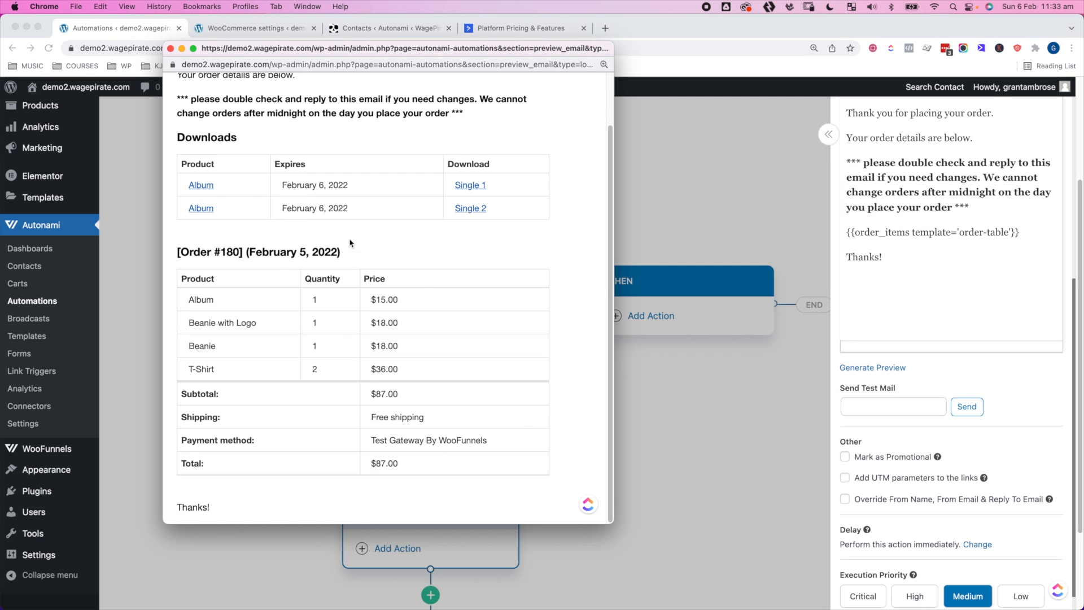
{"action": "key", "text": "super+w"}
Disable WooCommerce's own Processing order email notification in the store's email settings and save the changes
{"action": "left_click", "coordinate": [254, 28]}
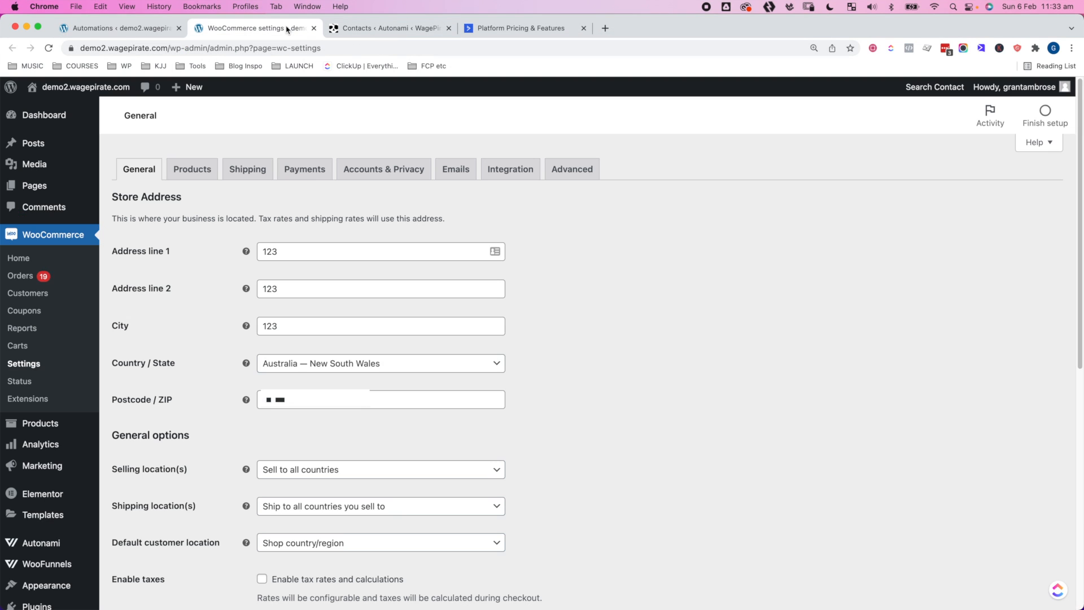
{"action": "left_click", "coordinate": [455, 169]}
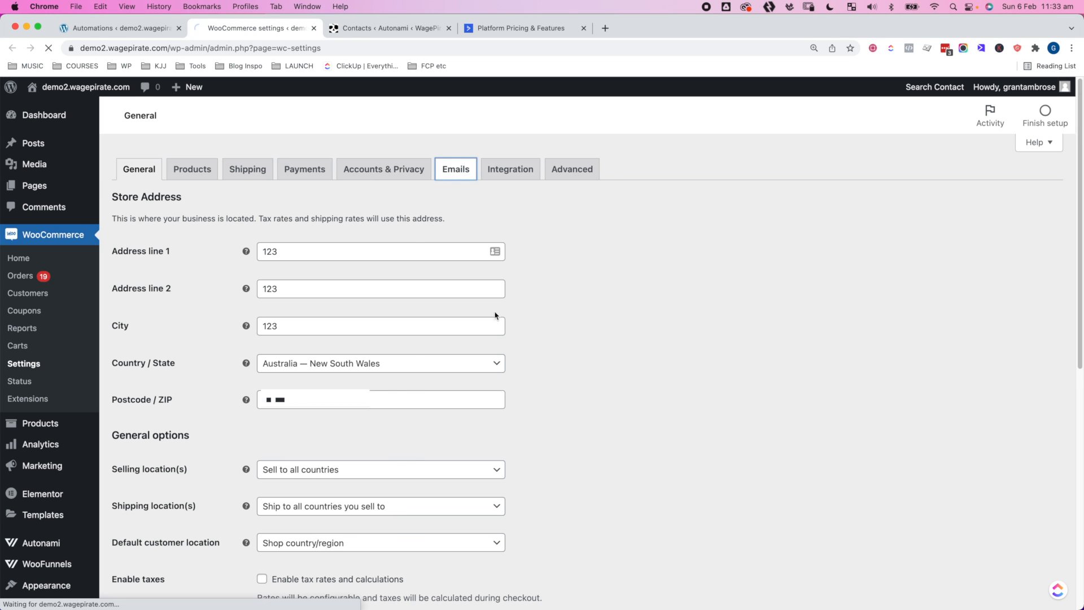
{"action": "scroll", "coordinate": [196, 285], "scroll_direction": "down", "scroll_amount": 4}
{"action": "left_click", "coordinate": [193, 284]}
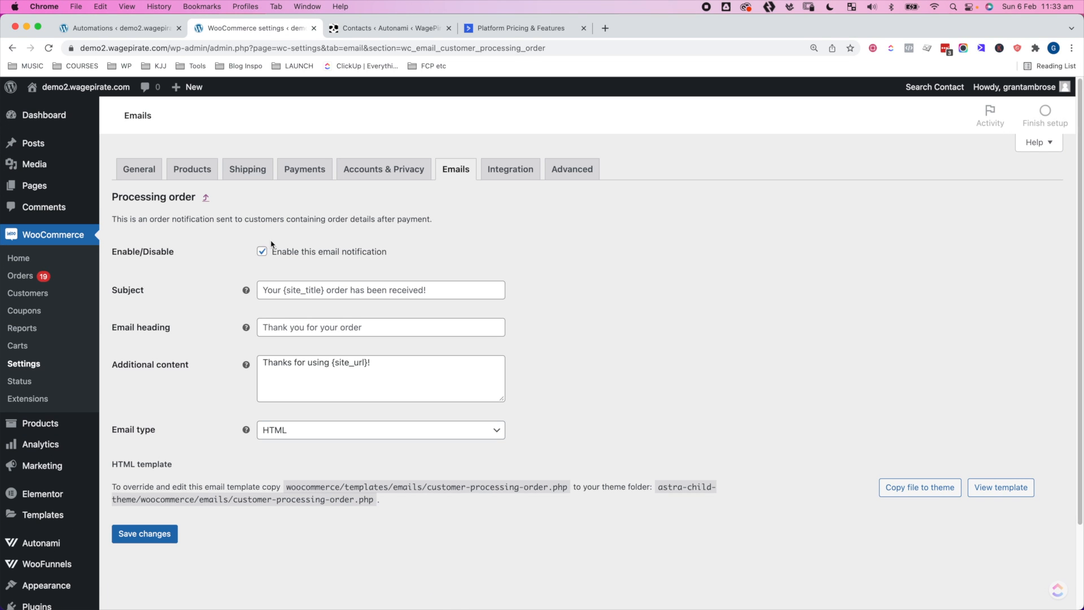
{"action": "left_click", "coordinate": [262, 251]}
{"action": "left_click", "coordinate": [150, 534]}
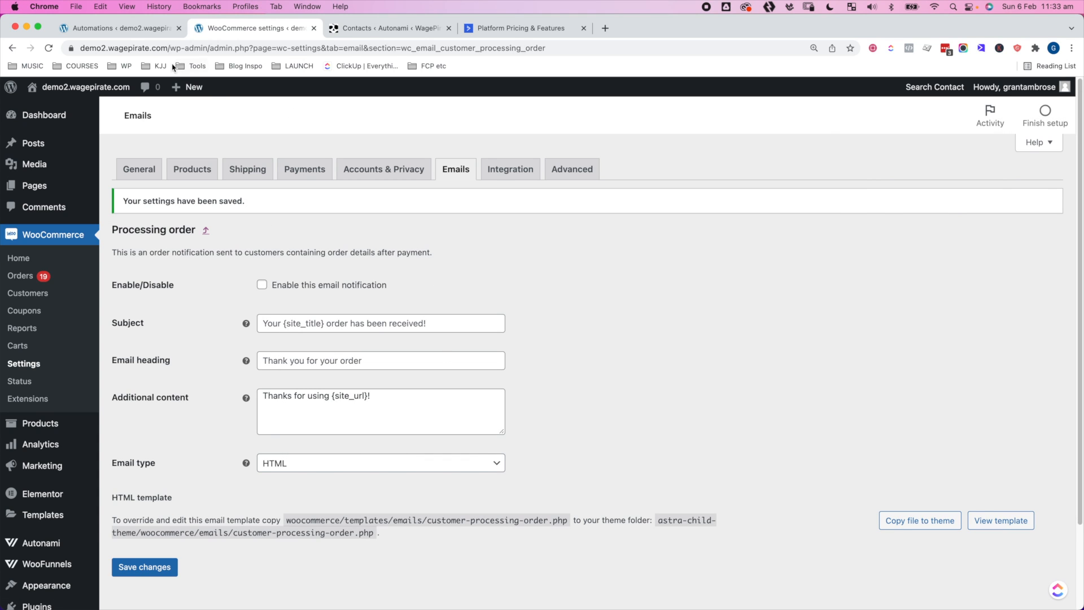
Copy the Send Email action from the automation's No branch into the Yes branch of the first-order condition
{"action": "left_click", "coordinate": [121, 28]}
{"action": "left_click", "coordinate": [277, 300]}
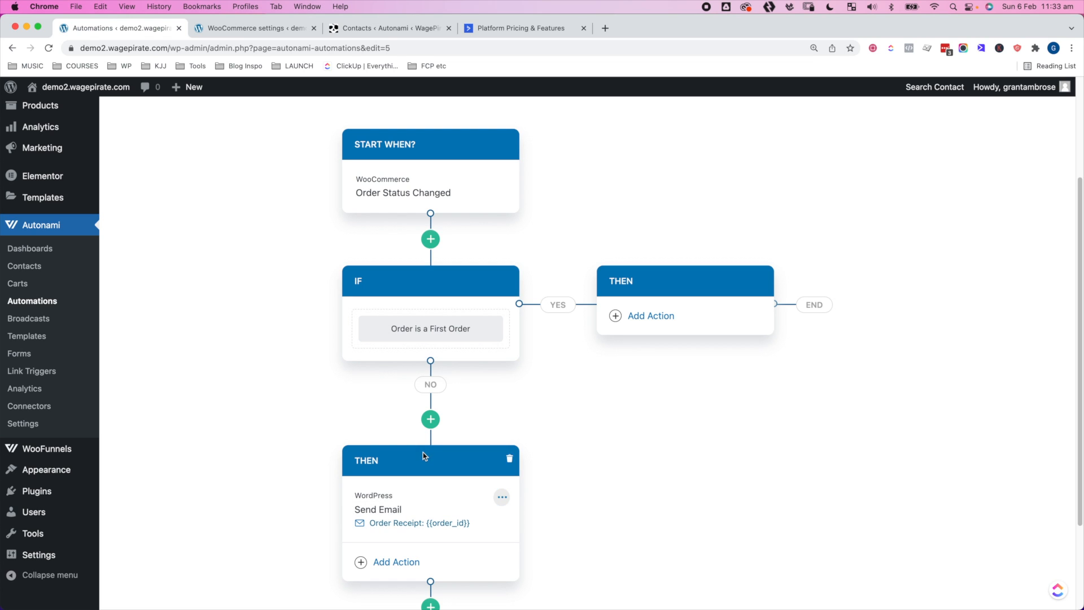
{"action": "left_click", "coordinate": [497, 501]}
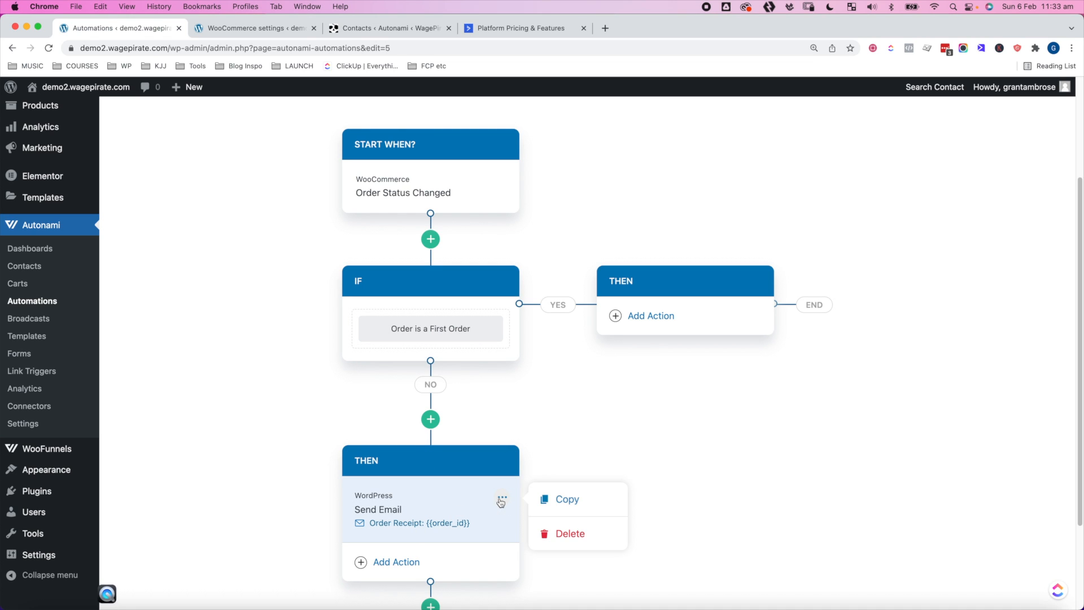
{"action": "left_click", "coordinate": [570, 501]}
{"action": "left_click", "coordinate": [684, 339]}
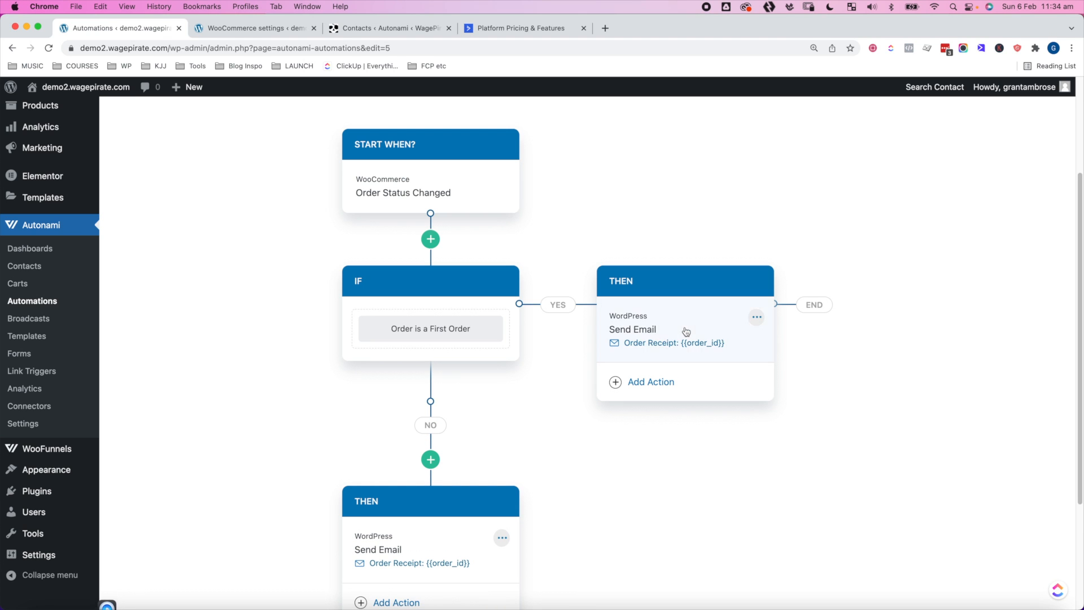
Set the Yes-branch email subject to "Welcome! Your Order receipt for {{order_id}}" and launch the editor for its Drag & Drop template
{"action": "left_click", "coordinate": [650, 324]}
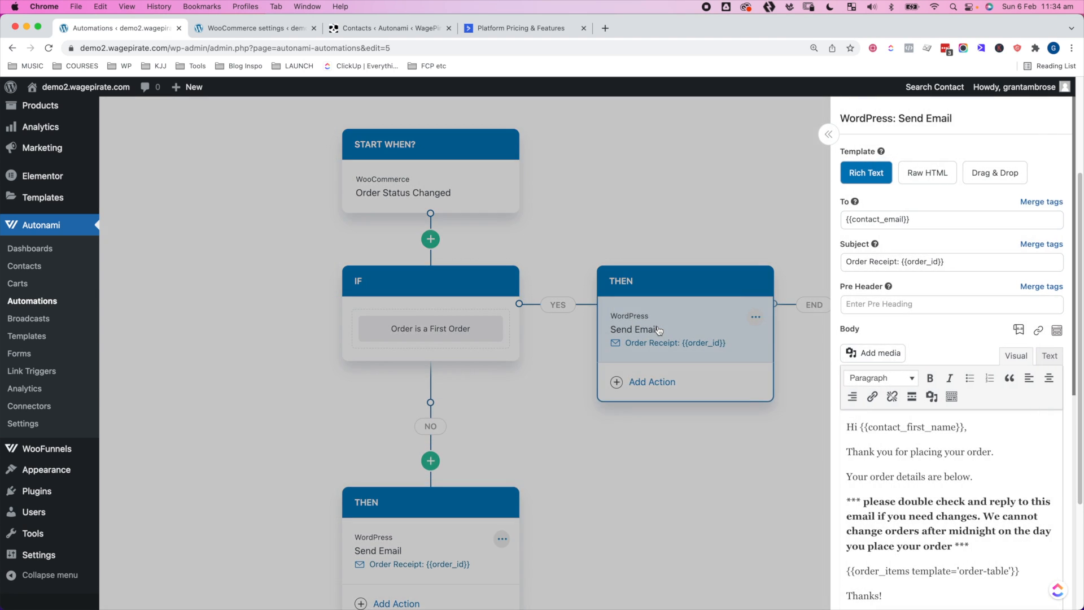
{"action": "scroll", "coordinate": [901, 412], "scroll_direction": "down", "scroll_amount": 1}
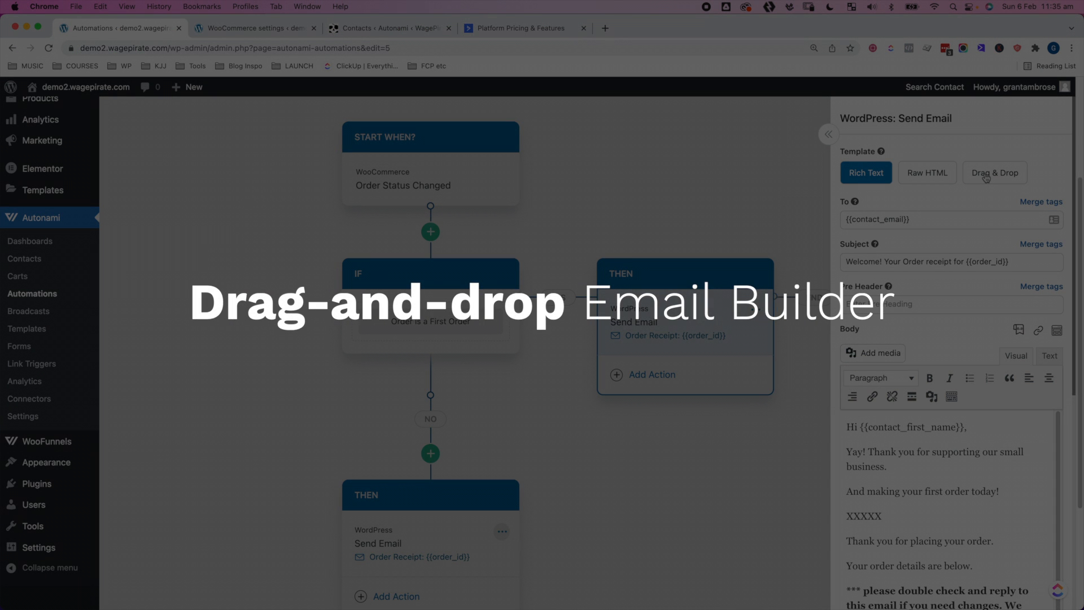
{"action": "left_click", "coordinate": [986, 178]}
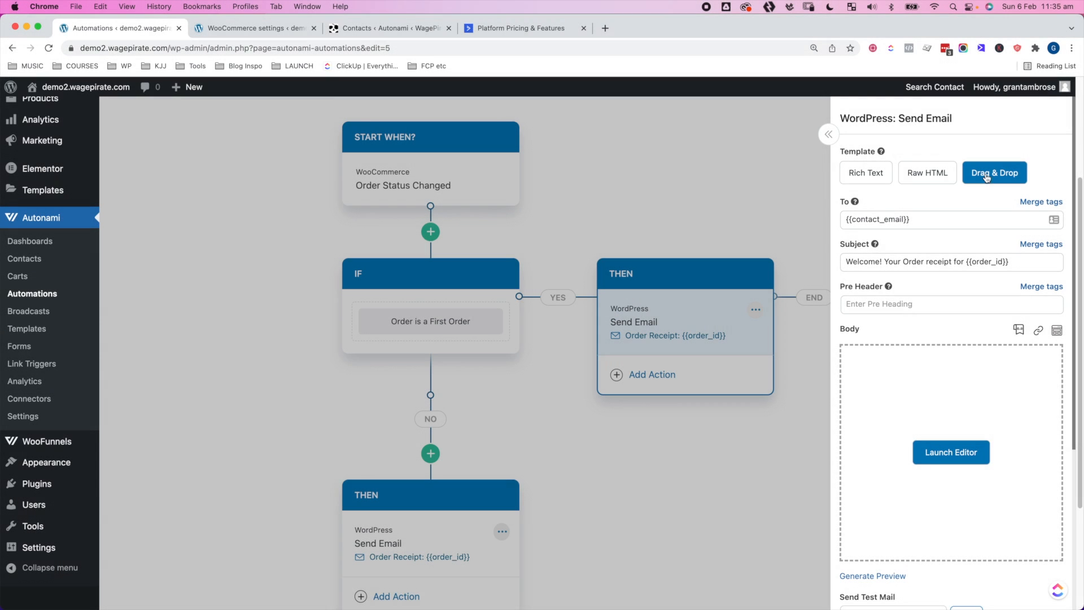
{"action": "left_click", "coordinate": [951, 452]}
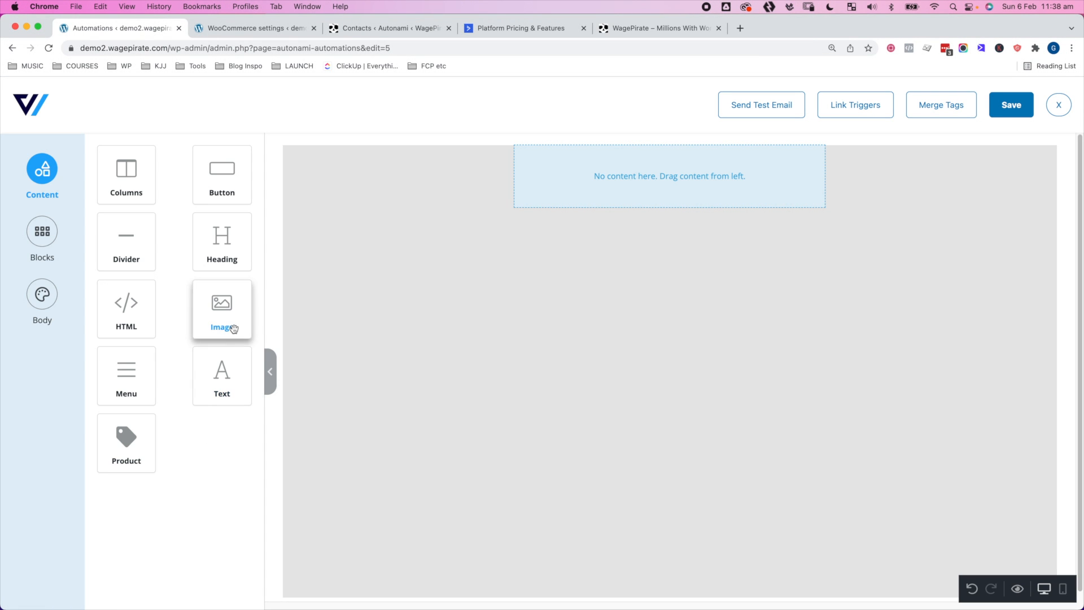
Add an image block to the empty email and set its image URL to the copied WagePirate logo address
{"action": "left_click_drag", "start_coordinate": [226, 319], "coordinate": [644, 192]}
{"action": "left_click", "coordinate": [565, 201]}
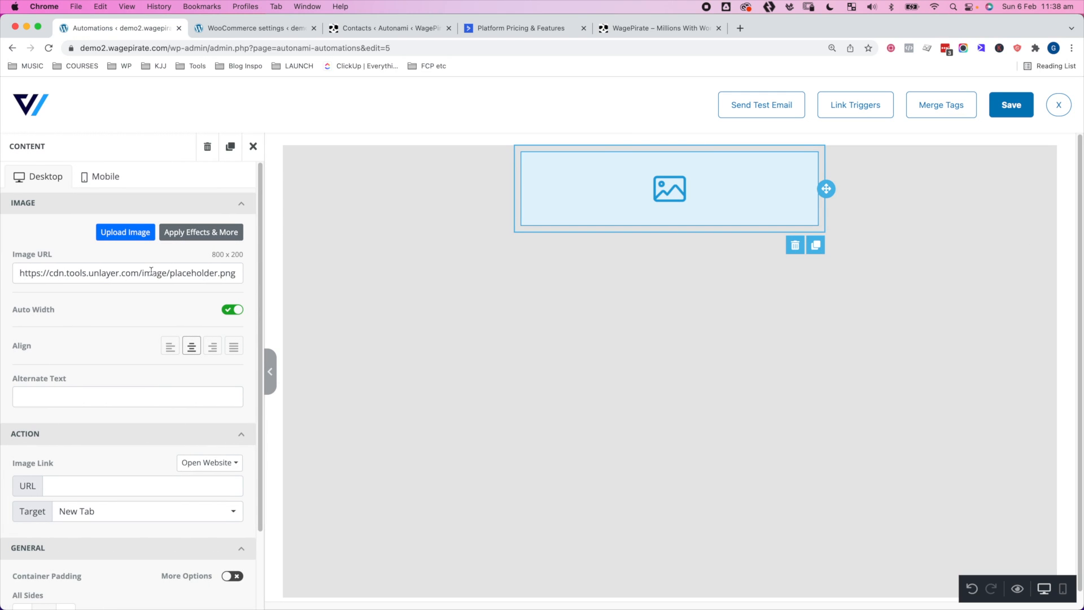
{"action": "triple_click", "coordinate": [123, 274]}
{"action": "key", "text": "cmd+v"}
{"action": "left_click", "coordinate": [136, 273]}
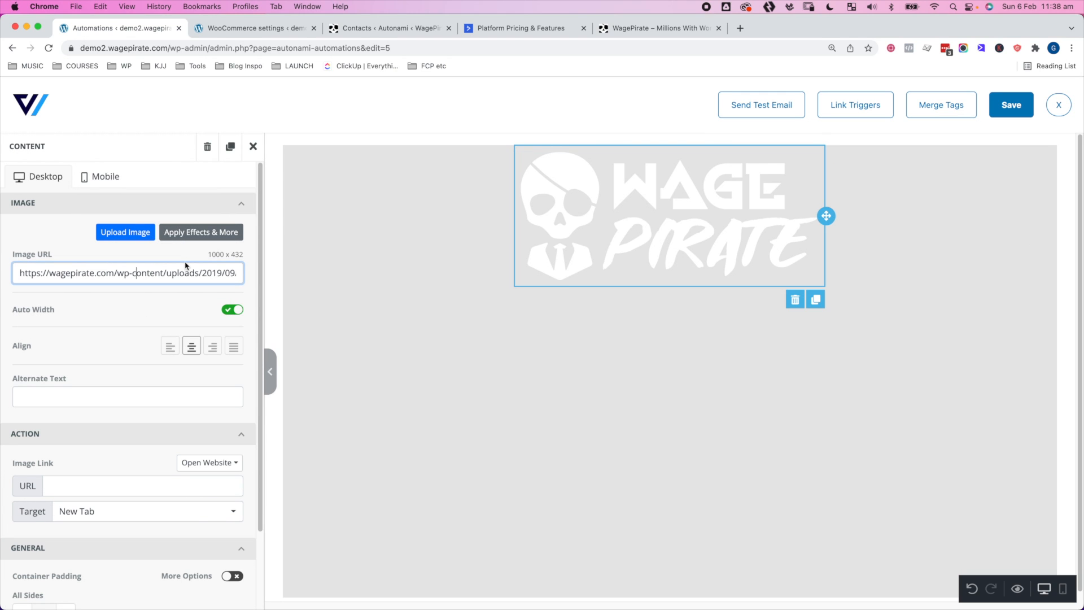
Turn off auto width for the logo image and shrink it to well under half the content width
{"action": "left_click", "coordinate": [230, 309]}
{"action": "left_click_drag", "start_coordinate": [210, 331], "coordinate": [90, 331]}
{"action": "left_click", "coordinate": [697, 211]}
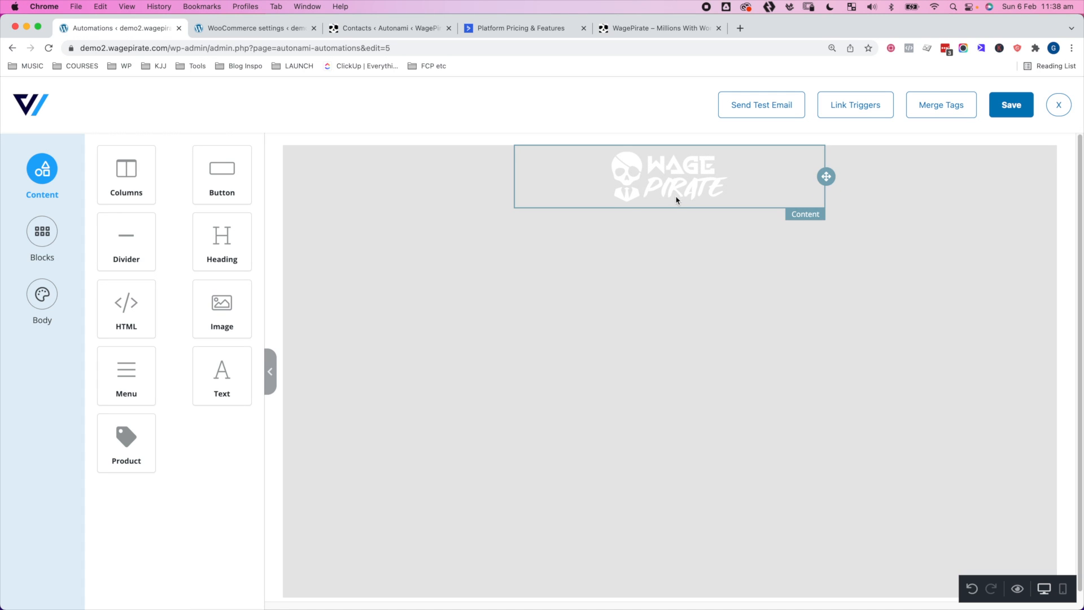
Add a row with a text block under the logo, greeting {{contact_first_name fallback='there'}}, thanking them for their first order and introducing the order details
{"action": "left_click_drag", "start_coordinate": [129, 176], "coordinate": [627, 206]}
{"action": "left_click", "coordinate": [663, 247]}
{"action": "left_click_drag", "start_coordinate": [223, 371], "coordinate": [652, 235]}
{"action": "type", "text": "Hi"}
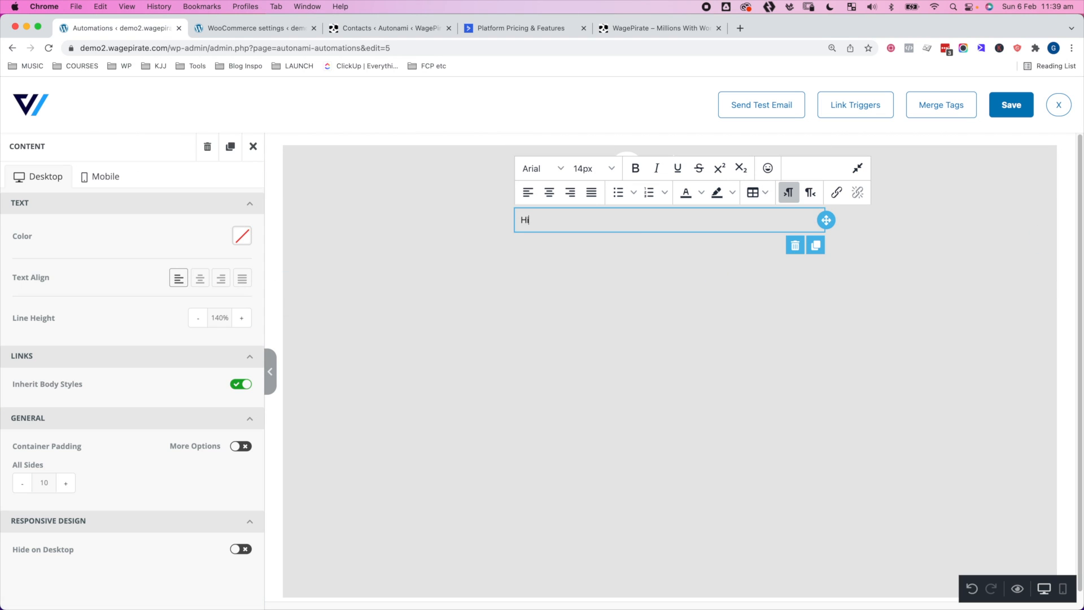
{"action": "left_click", "coordinate": [942, 98]}
{"action": "type", "text": "first"}
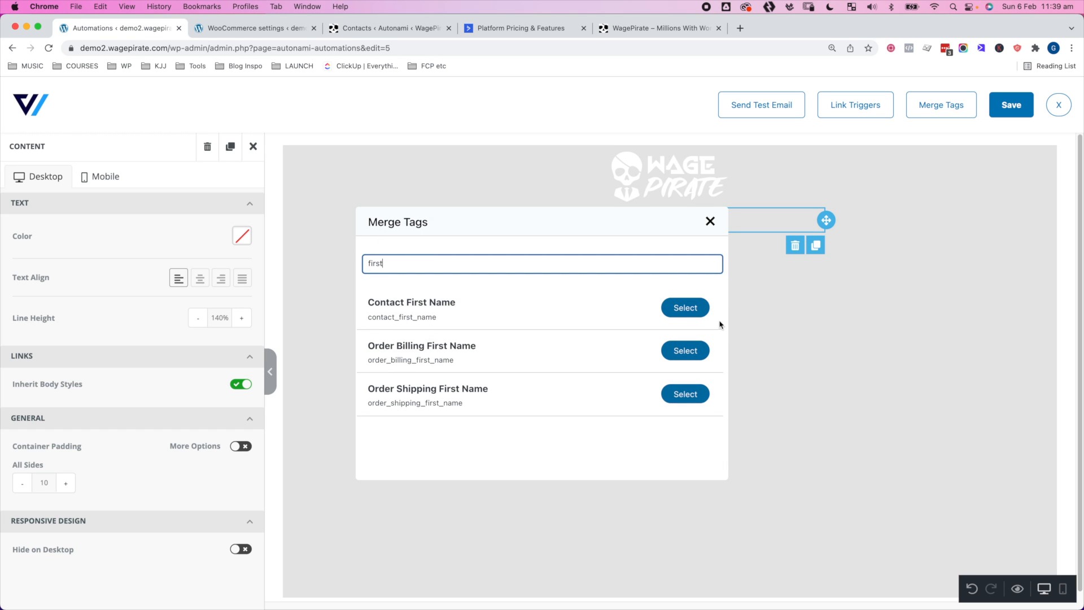
{"action": "left_click", "coordinate": [686, 308]}
{"action": "left_click", "coordinate": [450, 184]}
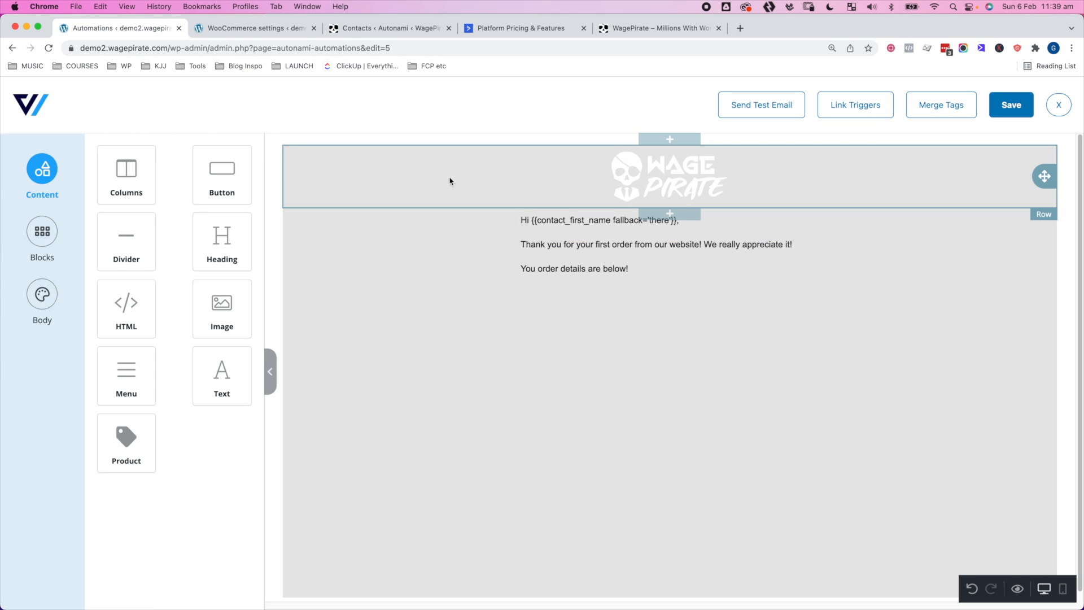
Set the background colour of the logo row to black
{"action": "left_click", "coordinate": [494, 171]}
{"action": "scroll", "coordinate": [49, 539], "scroll_direction": "down", "scroll_amount": 6}
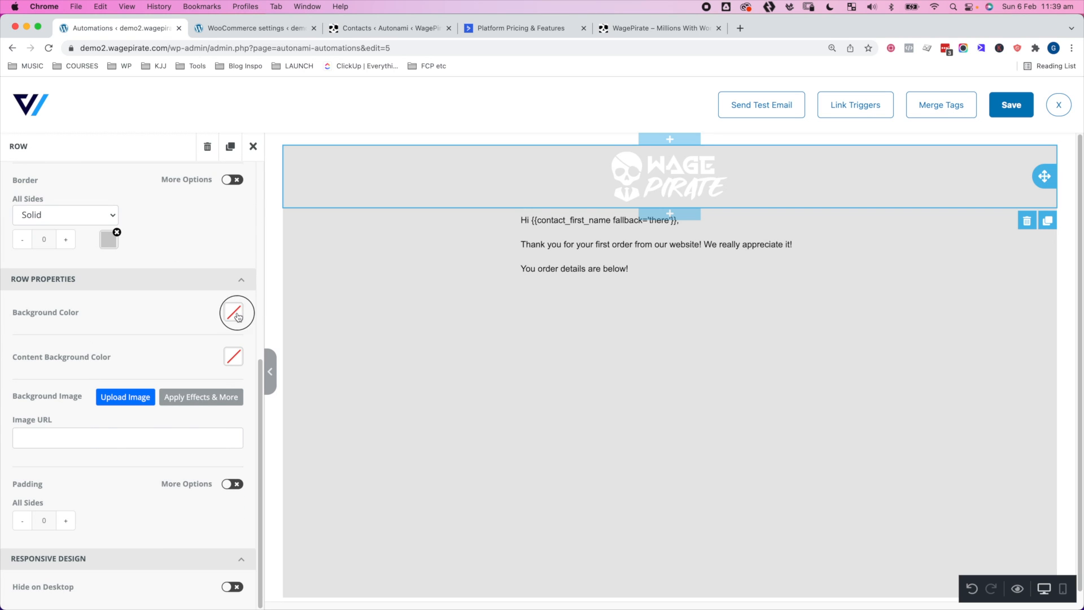
{"action": "left_click", "coordinate": [234, 311]}
{"action": "left_click", "coordinate": [97, 476]}
{"action": "left_click", "coordinate": [426, 344]}
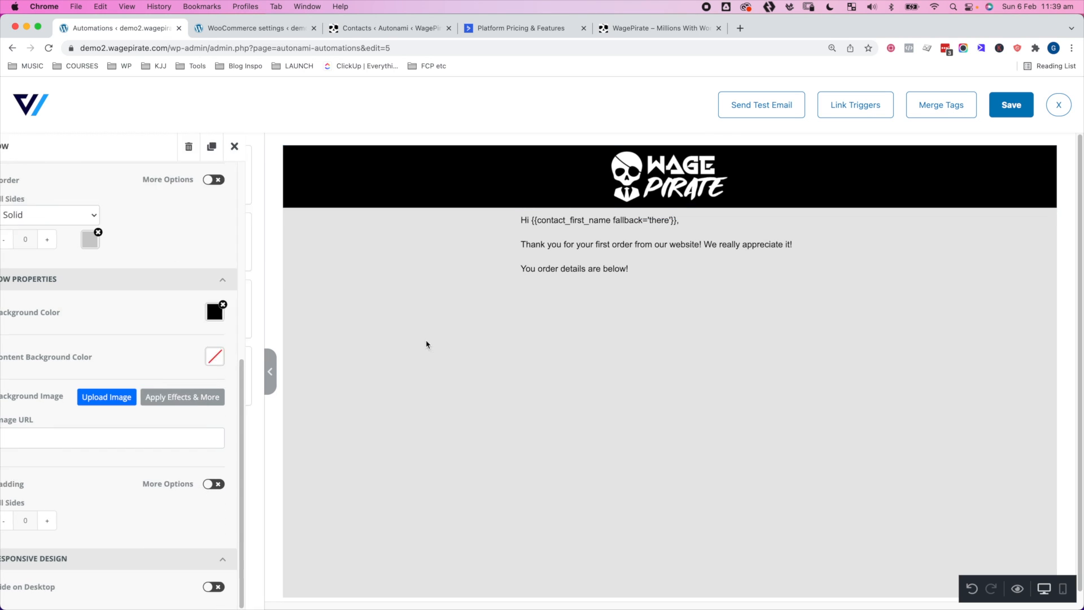
Set the background colour of the greeting text row to black
{"action": "left_click", "coordinate": [366, 249]}
{"action": "scroll", "coordinate": [158, 443], "scroll_direction": "down", "scroll_amount": 6}
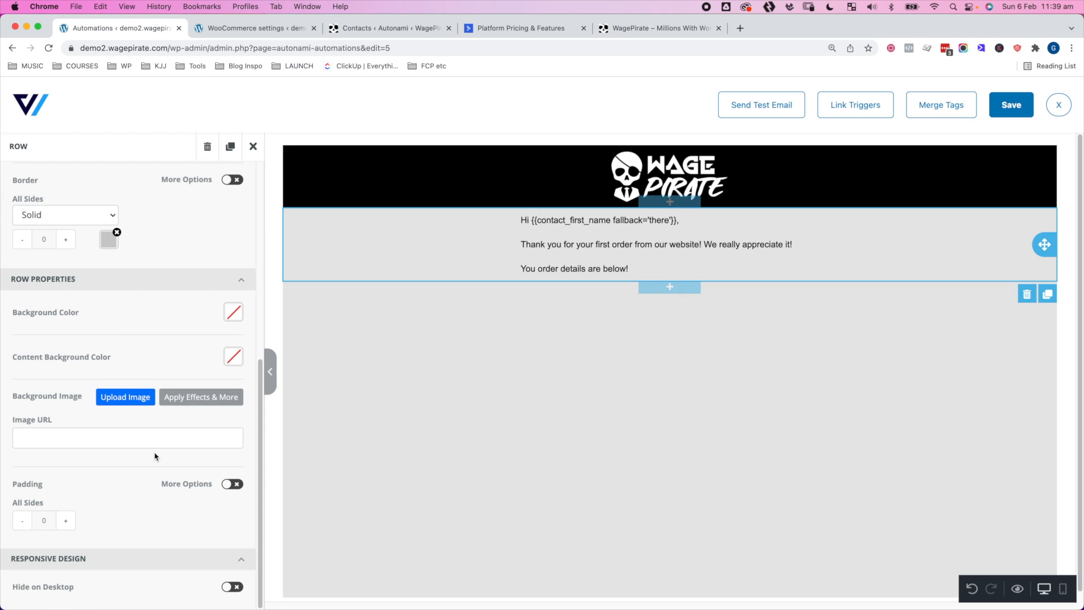
{"action": "left_click", "coordinate": [234, 311]}
{"action": "left_click", "coordinate": [97, 476]}
{"action": "left_click", "coordinate": [634, 235]}
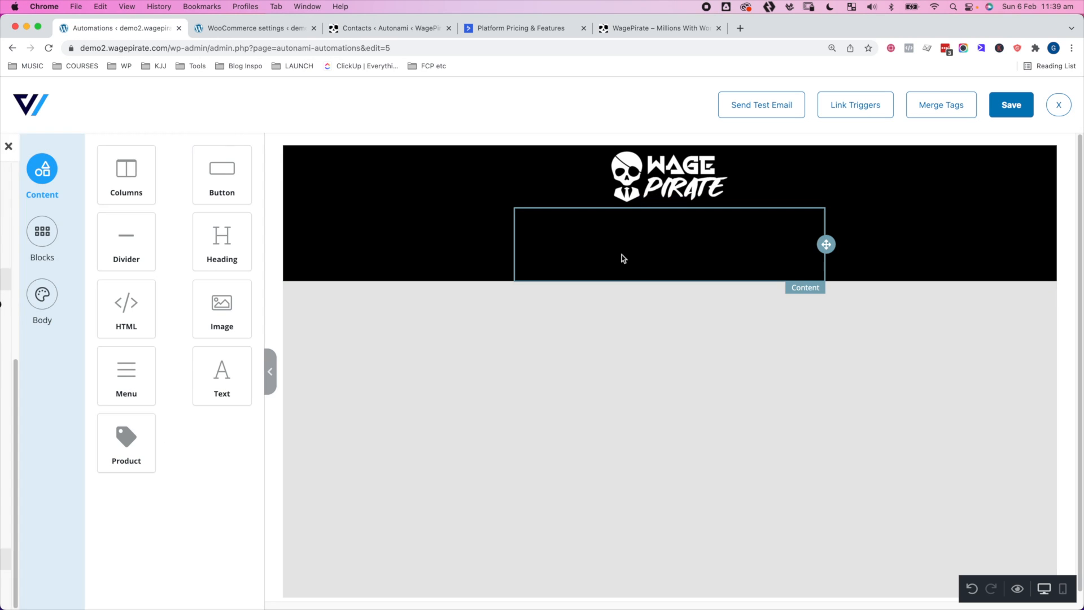
Change the colour of all the greeting text to white
{"action": "left_click", "coordinate": [649, 241]}
{"action": "key", "text": "super+a"}
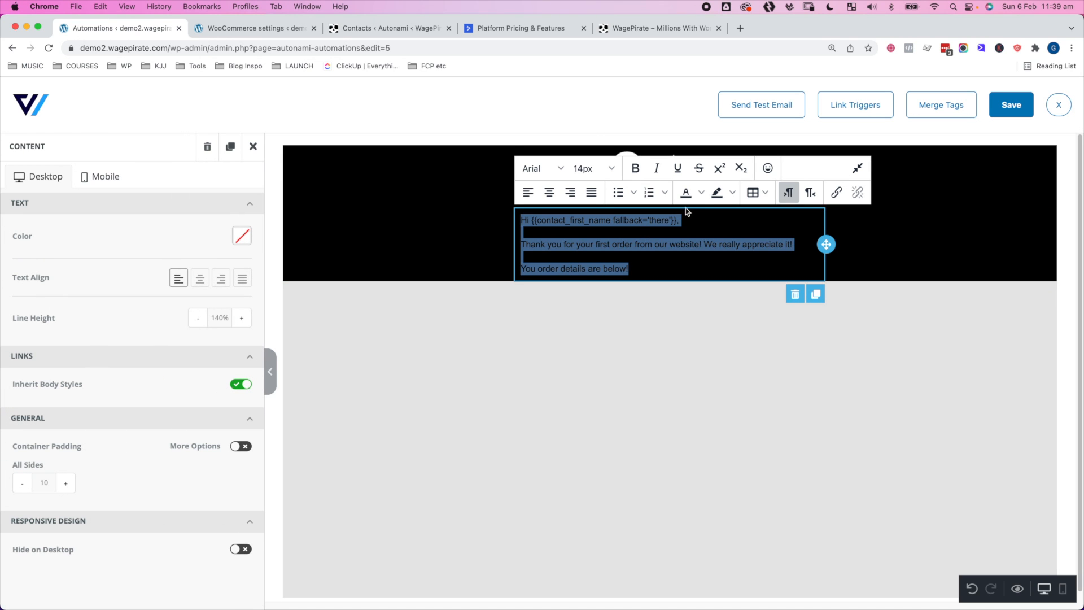
{"action": "left_click", "coordinate": [701, 193]}
{"action": "left_click", "coordinate": [685, 270]}
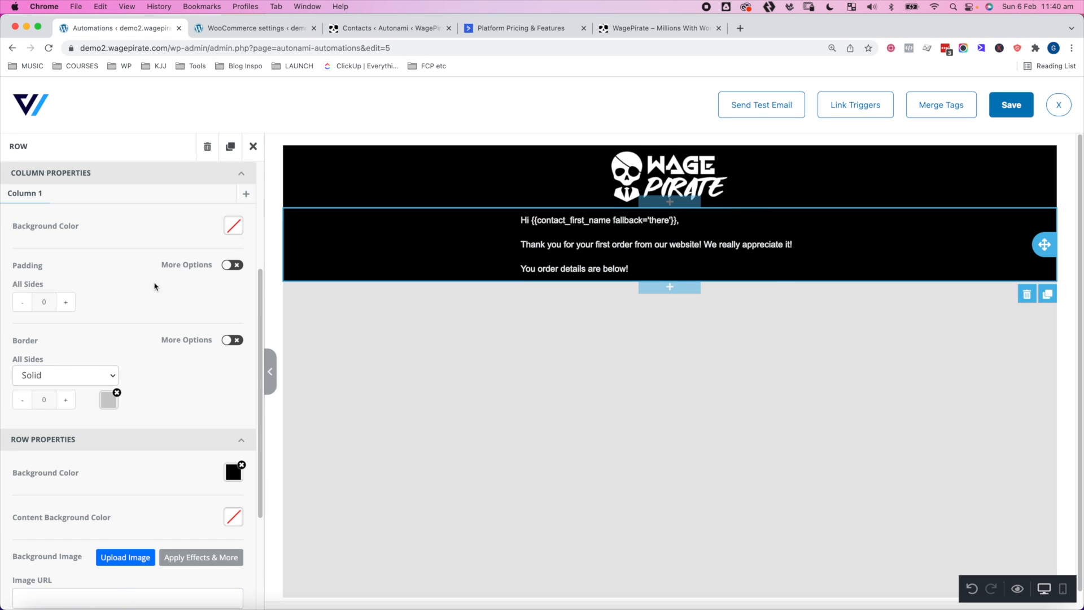
Set the column padding above and below the greeting text to 20
{"action": "left_click", "coordinate": [241, 265]}
{"action": "left_click", "coordinate": [45, 302]}
{"action": "type", "text": "20"}
{"action": "left_click", "coordinate": [387, 473]}
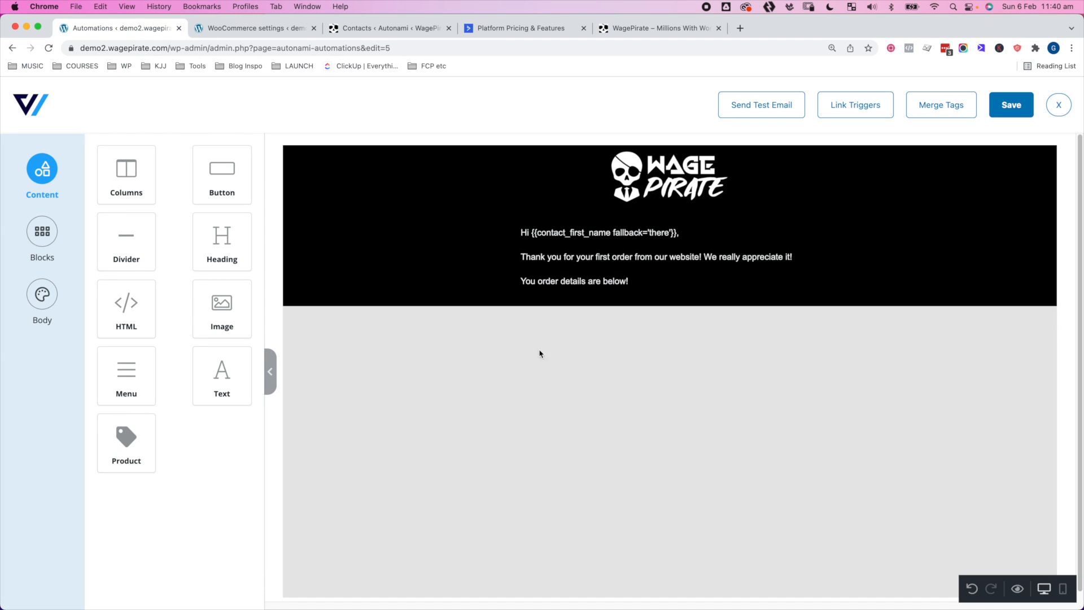
Add a single-column row beneath the greeting row and place a new text block in it
{"action": "left_click_drag", "start_coordinate": [122, 180], "coordinate": [634, 316]}
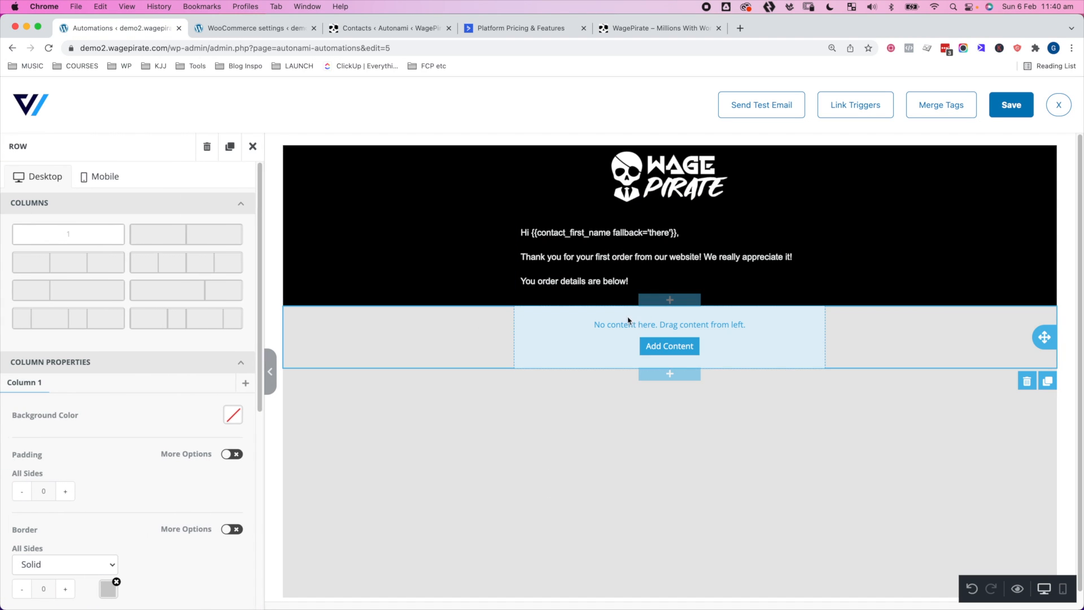
{"action": "left_click", "coordinate": [661, 357]}
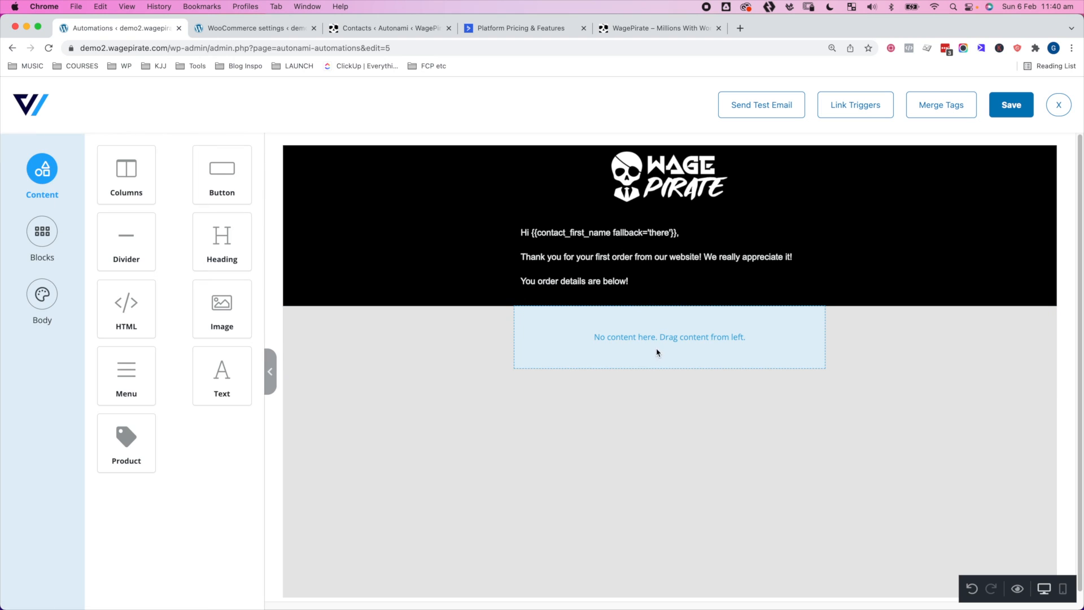
{"action": "left_click_drag", "start_coordinate": [222, 376], "coordinate": [622, 324]}
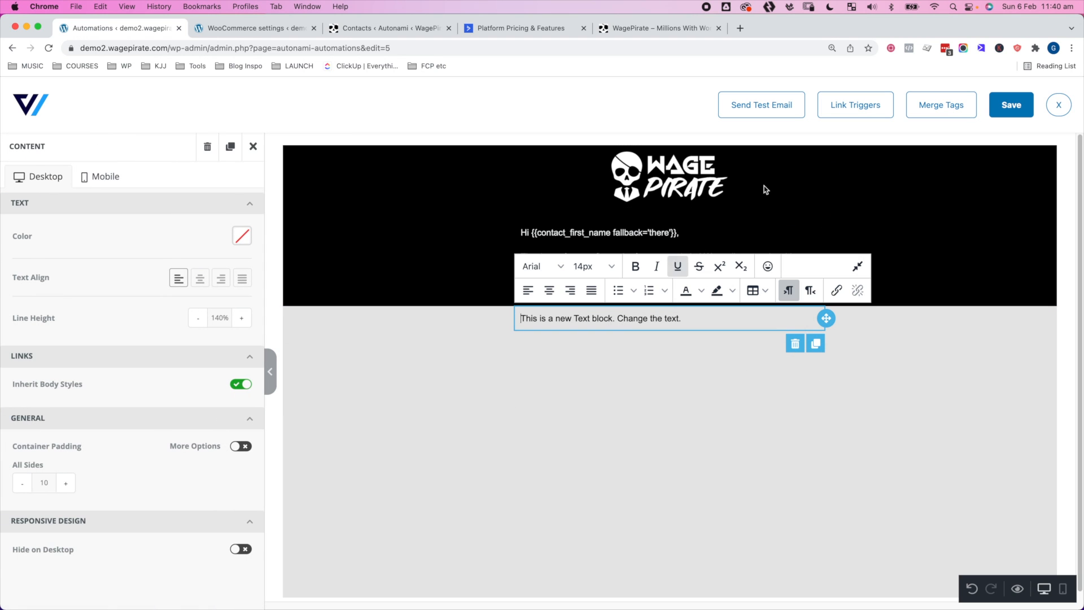
Find the order_items merge tag and copy its WooCommerce Order Summary Layout version to the clipboard
{"action": "left_click", "coordinate": [951, 108]}
{"action": "type", "text": "order ite"}
{"action": "left_click", "coordinate": [685, 351]}
{"action": "left_click", "coordinate": [648, 314]}
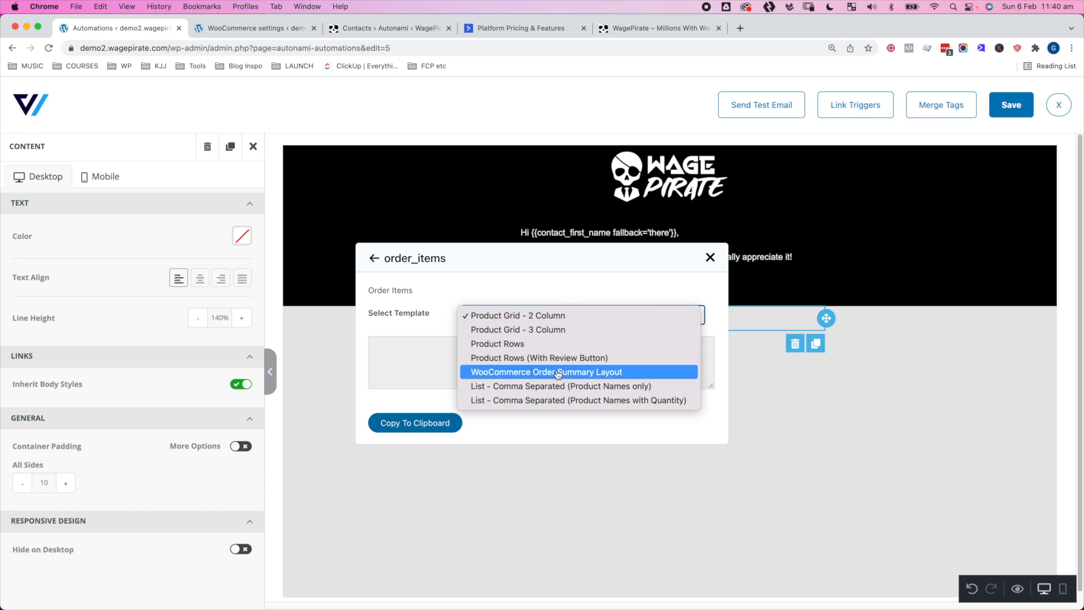
{"action": "left_click", "coordinate": [586, 372]}
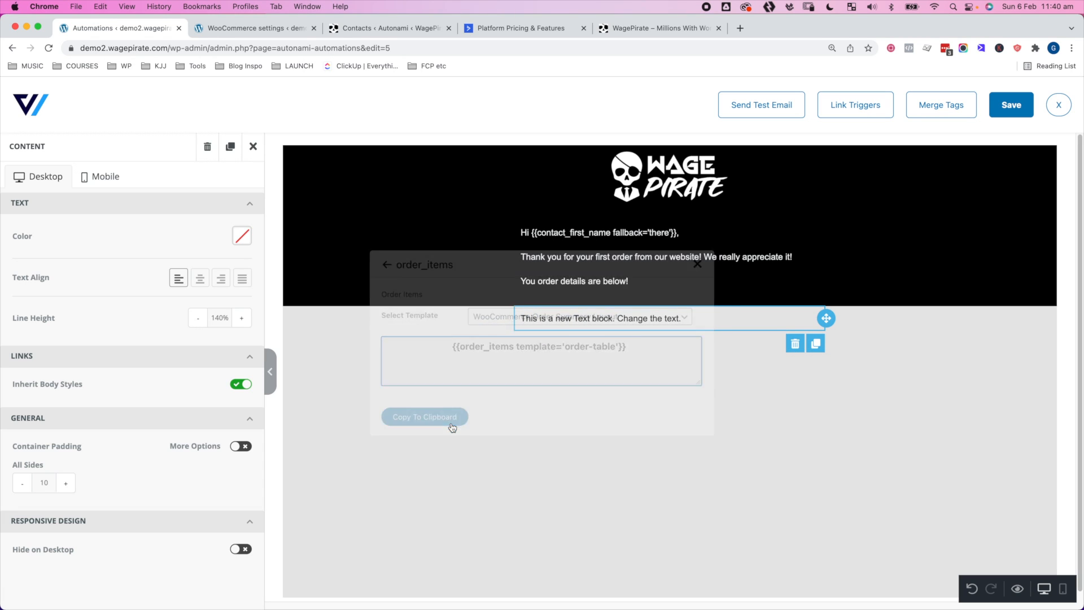
Replace the placeholder text in the new text block with {{order_items template='order-table'}}
{"action": "left_click", "coordinate": [705, 320]}
{"action": "key", "text": "Return"}
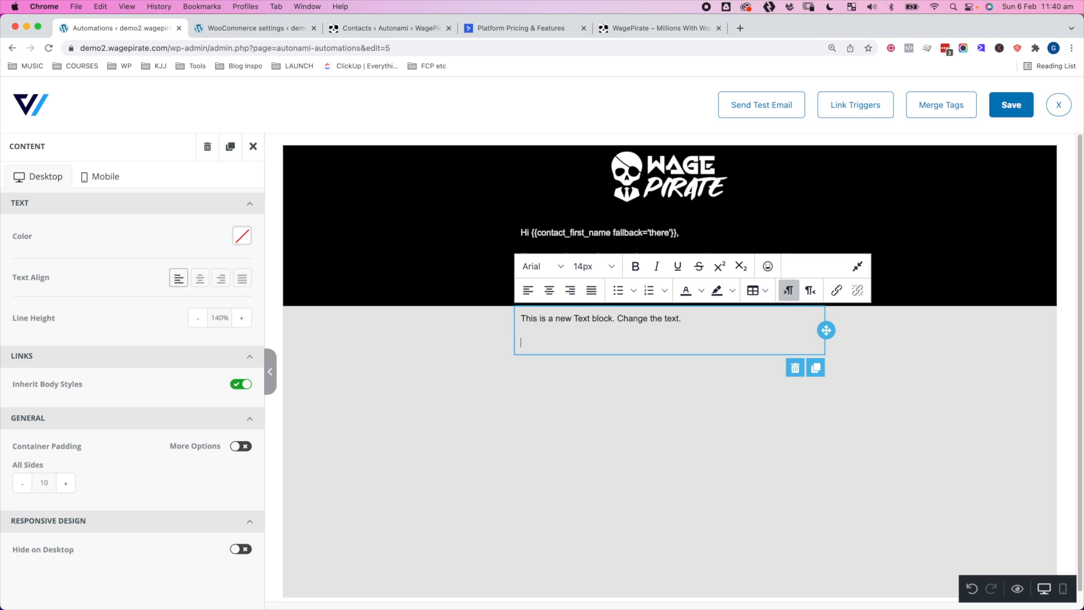
{"action": "key", "text": "super+a"}
{"action": "type", "text": "{{order_items template='order-table'}}"}
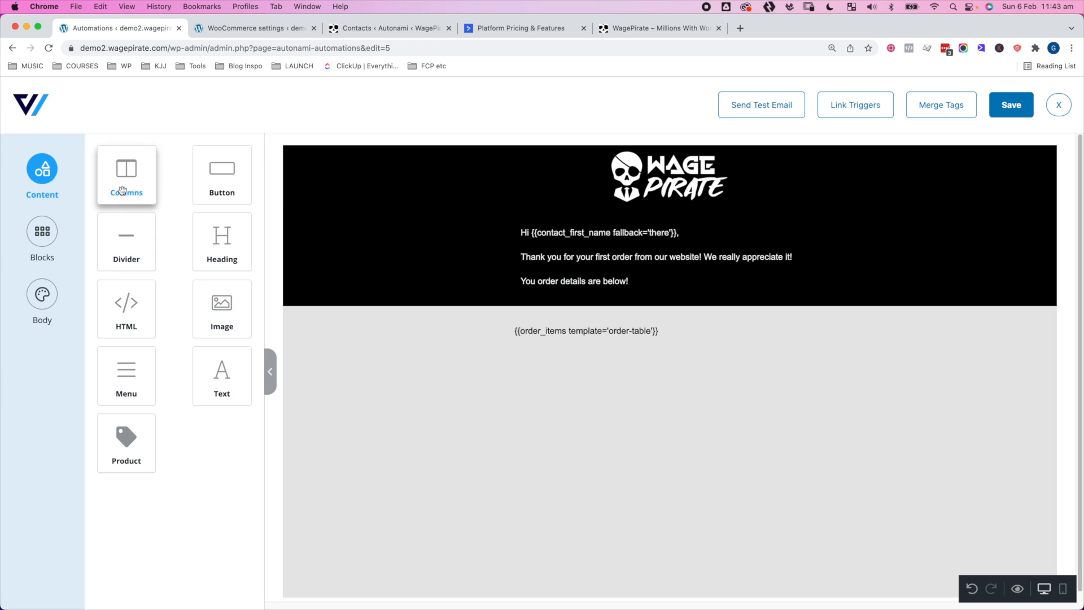
Add a footer row beneath the order items with a Support and My Account menu, and save and close the email design
{"action": "left_click_drag", "start_coordinate": [126, 174], "coordinate": [557, 376]}
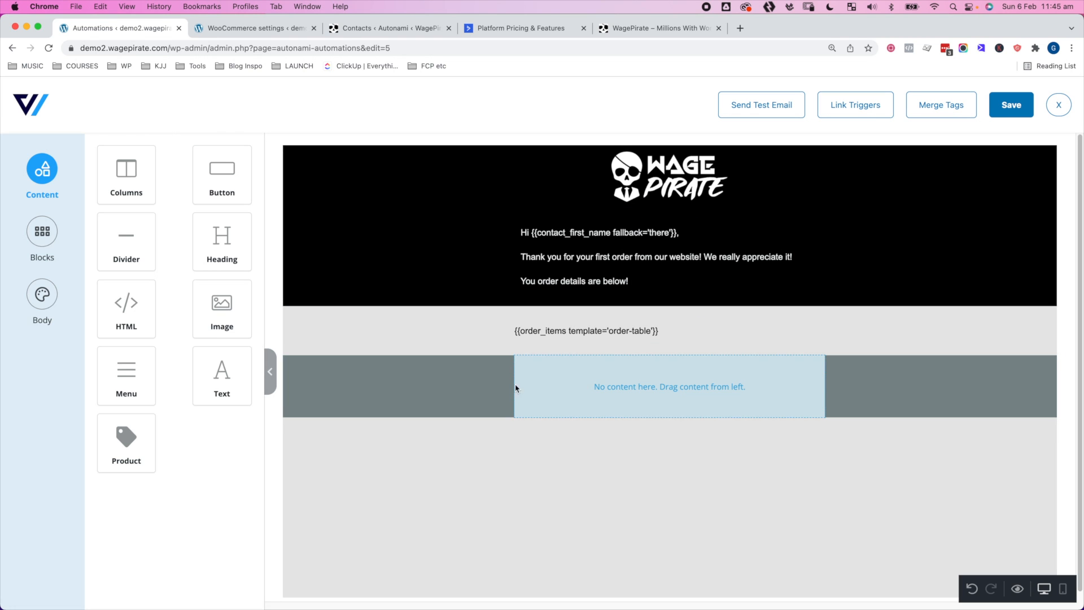
{"action": "left_click_drag", "start_coordinate": [123, 386], "coordinate": [567, 395]}
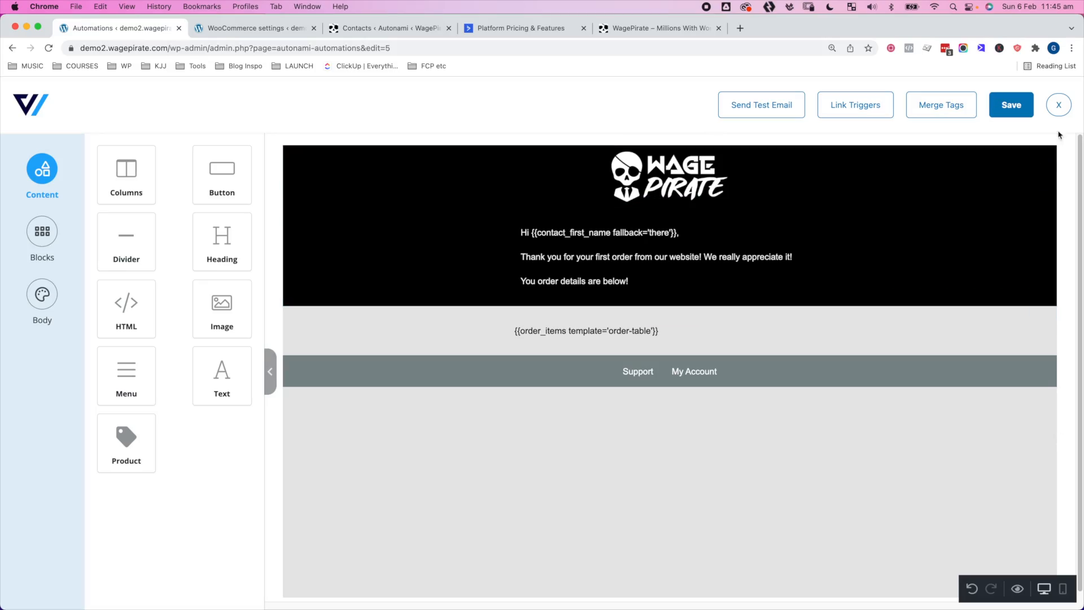
{"action": "left_click", "coordinate": [1032, 105]}
{"action": "left_click", "coordinate": [1059, 105]}
Generate a preview of the first-order email to examine it, and close the preview and the email action's settings
{"action": "scroll", "coordinate": [932, 405], "scroll_direction": "down", "scroll_amount": 3}
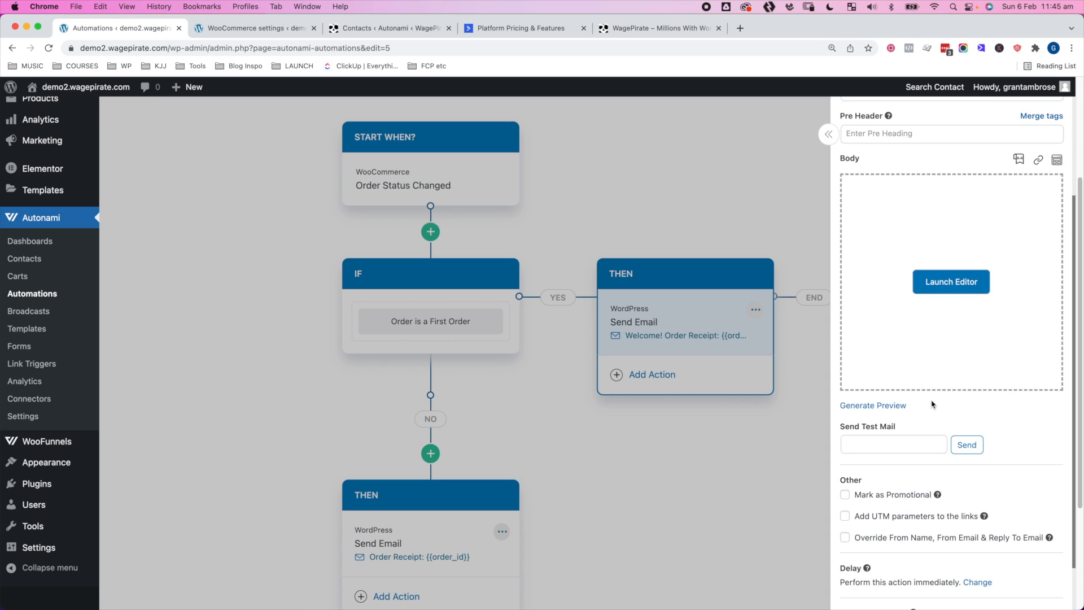
{"action": "left_click", "coordinate": [893, 406]}
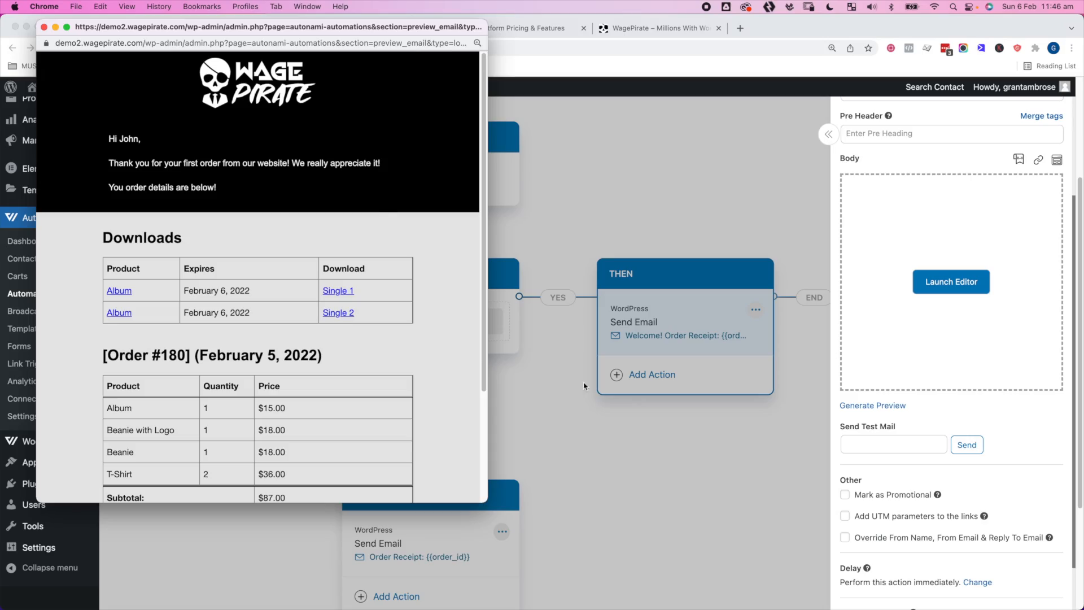
{"action": "left_click", "coordinate": [541, 362]}
{"action": "left_click", "coordinate": [271, 305]}
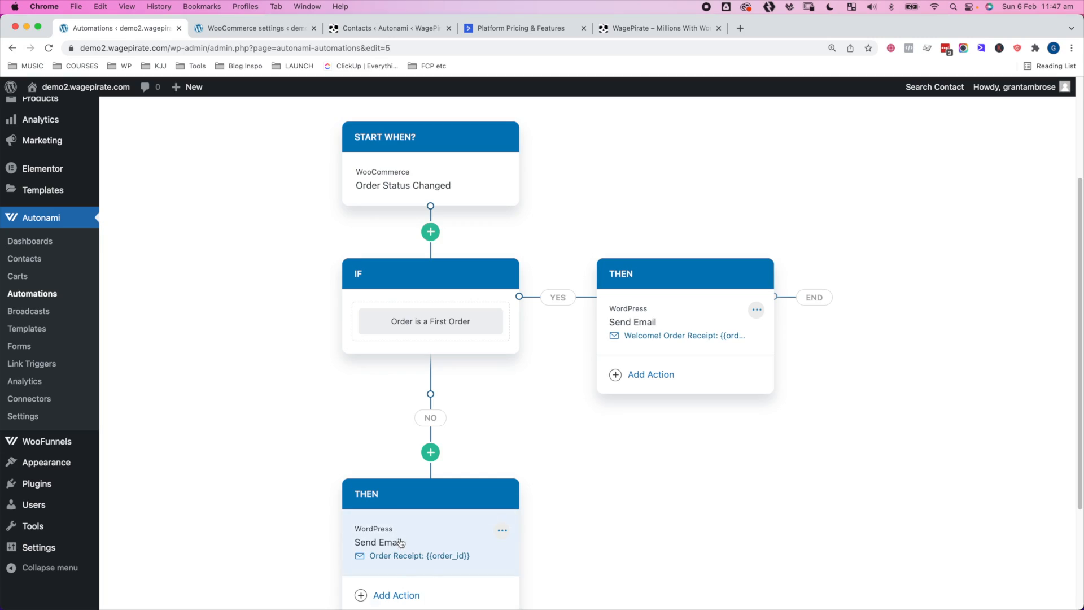
Examine the rules available for the automation's first-order condition, and close its settings without changing the rule
{"action": "left_click", "coordinate": [425, 322]}
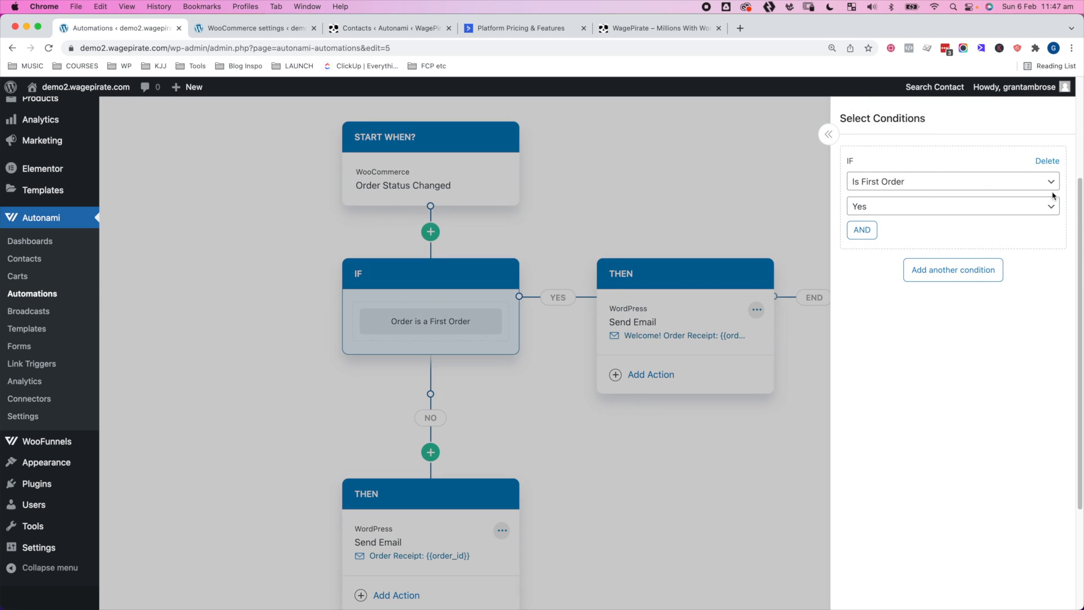
{"action": "left_click", "coordinate": [922, 187]}
{"action": "scroll", "coordinate": [922, 187], "scroll_direction": "up", "scroll_amount": 3}
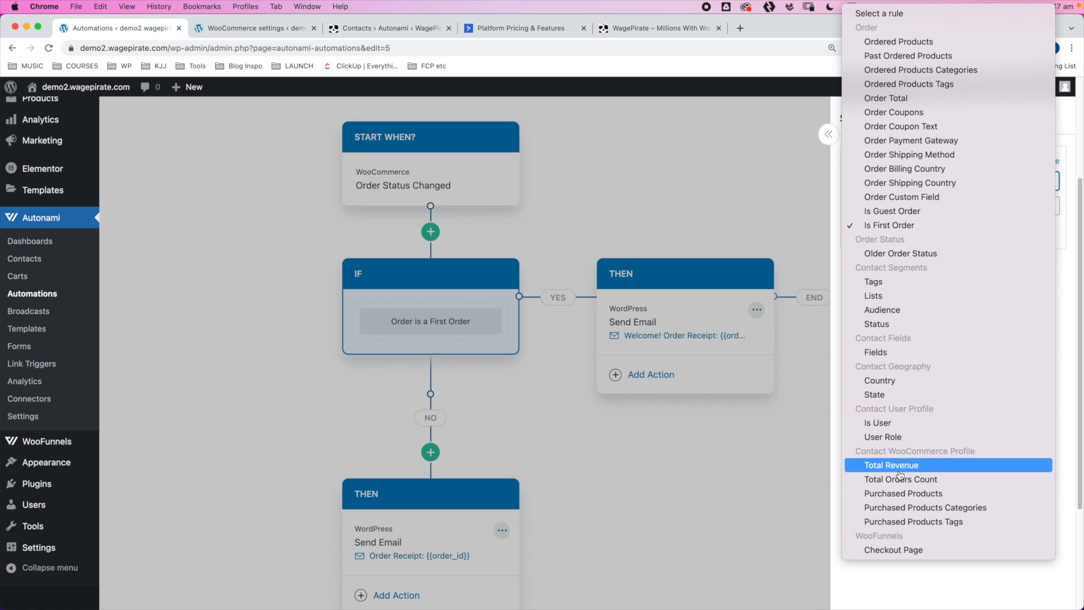
{"action": "left_click", "coordinate": [707, 176]}
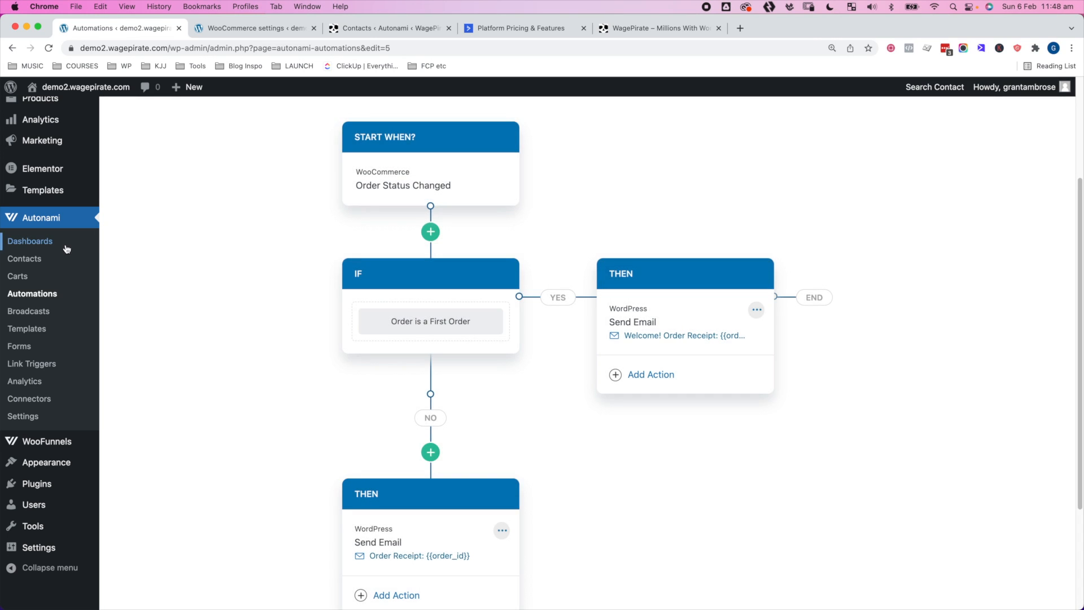
Return to the automations list and create a new automation named "test"
{"action": "left_click", "coordinate": [25, 295]}
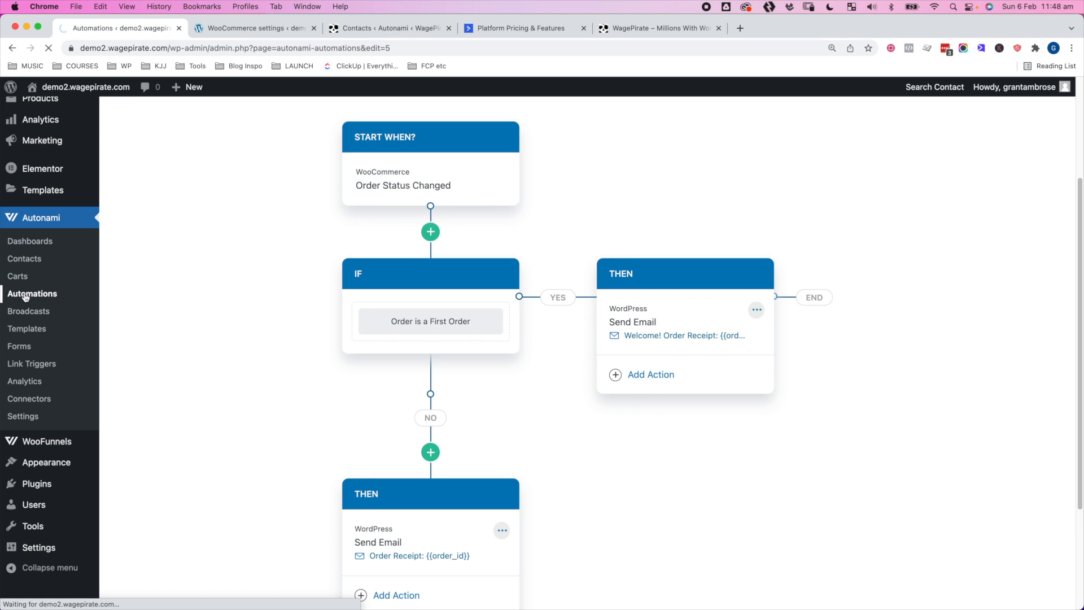
{"action": "left_click", "coordinate": [1035, 197]}
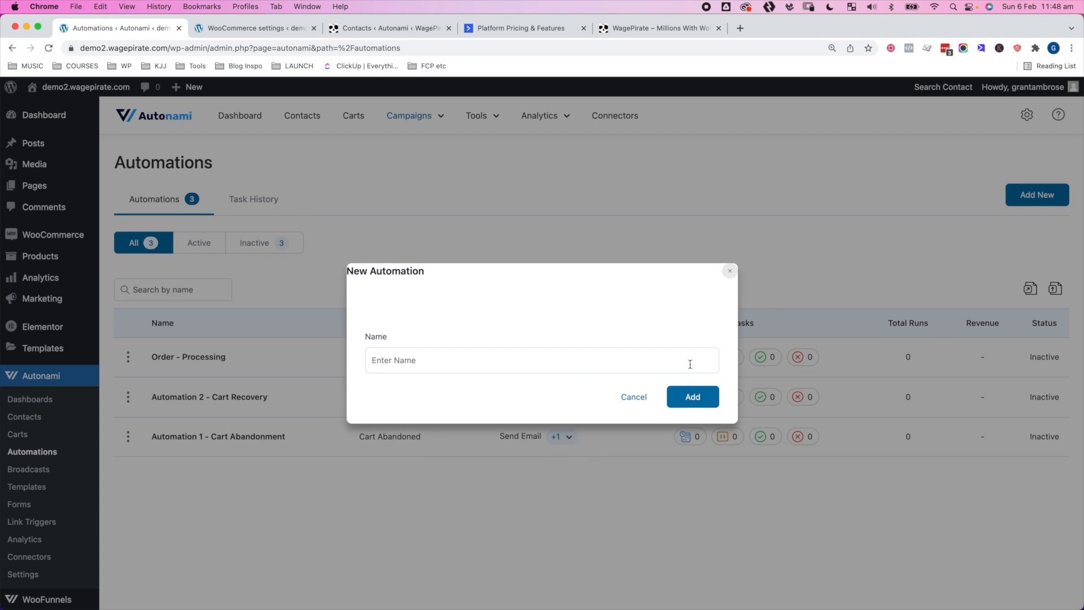
{"action": "left_click", "coordinate": [675, 397]}
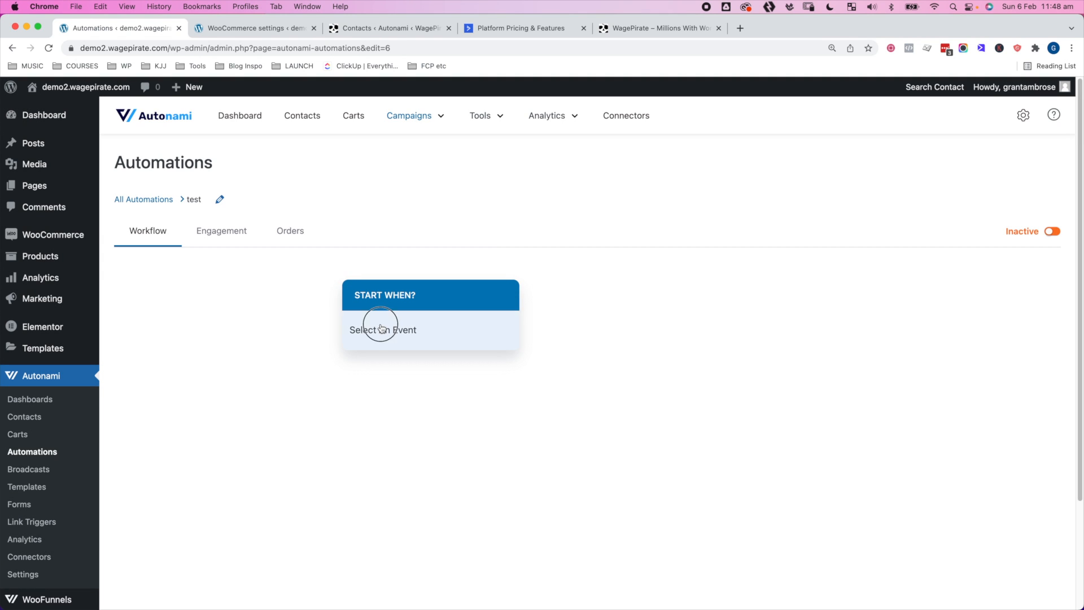
Examine the start events offered for the test automation under Autonami, WooCommerce, WordPress and WooFunnels
{"action": "left_click", "coordinate": [375, 322]}
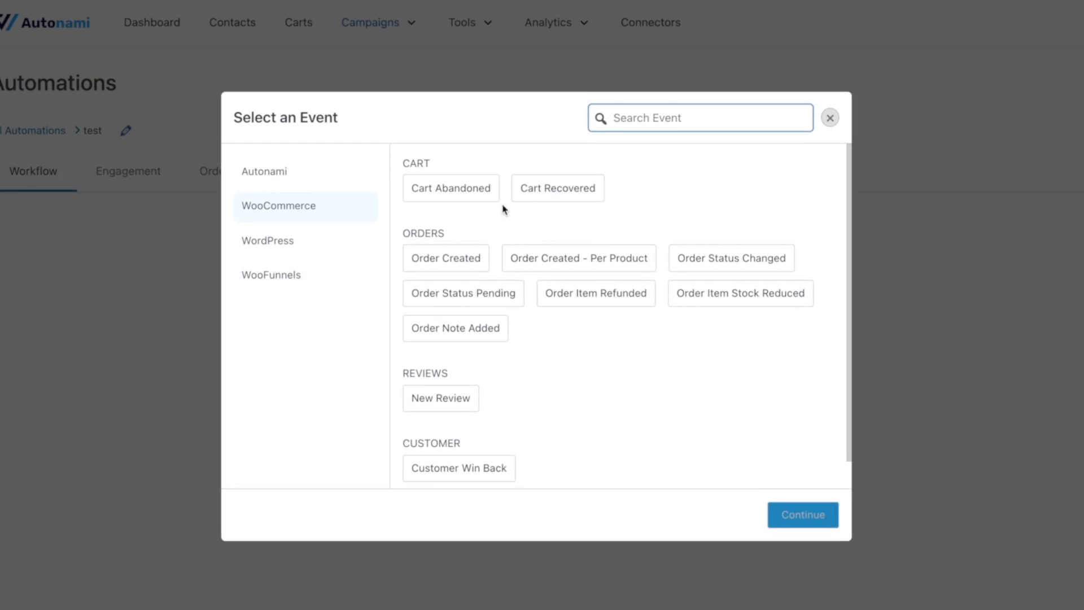
{"action": "left_click", "coordinate": [275, 154]}
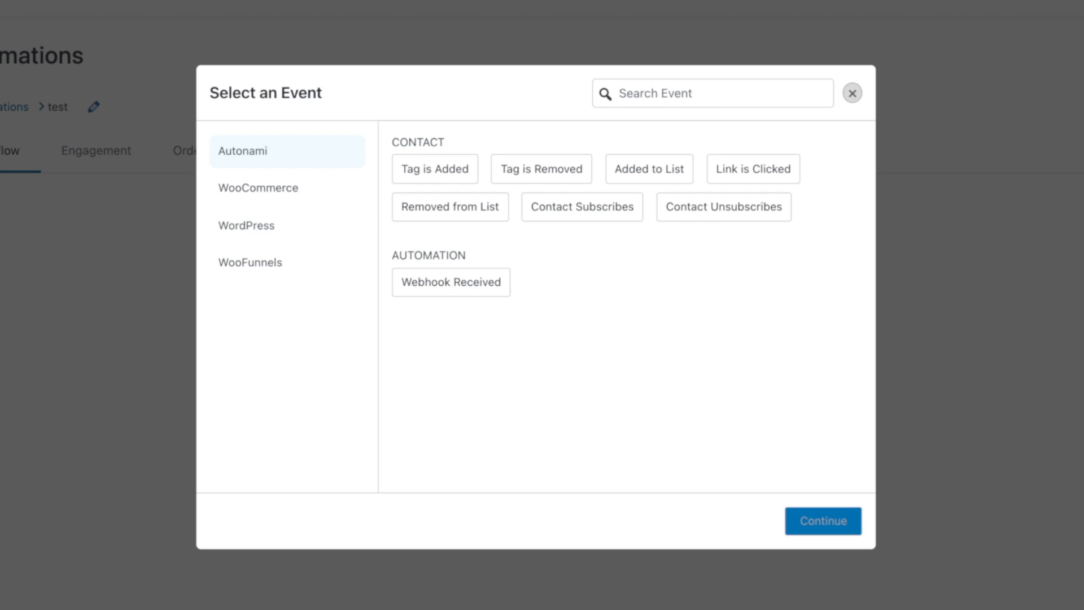
{"action": "left_click", "coordinate": [287, 190]}
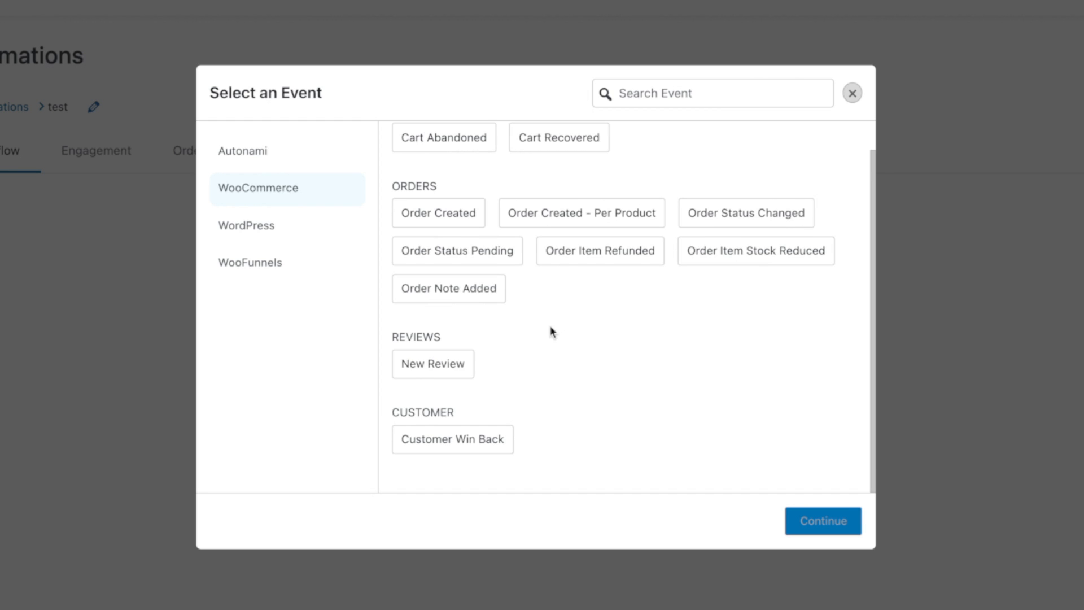
{"action": "left_click", "coordinate": [246, 225]}
{"action": "left_click", "coordinate": [280, 263]}
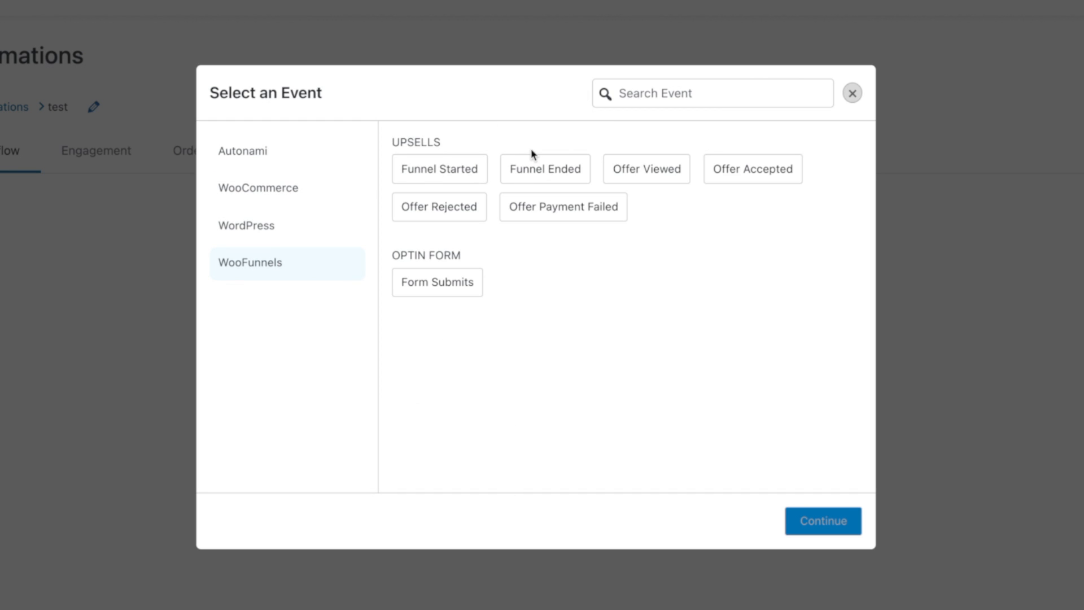